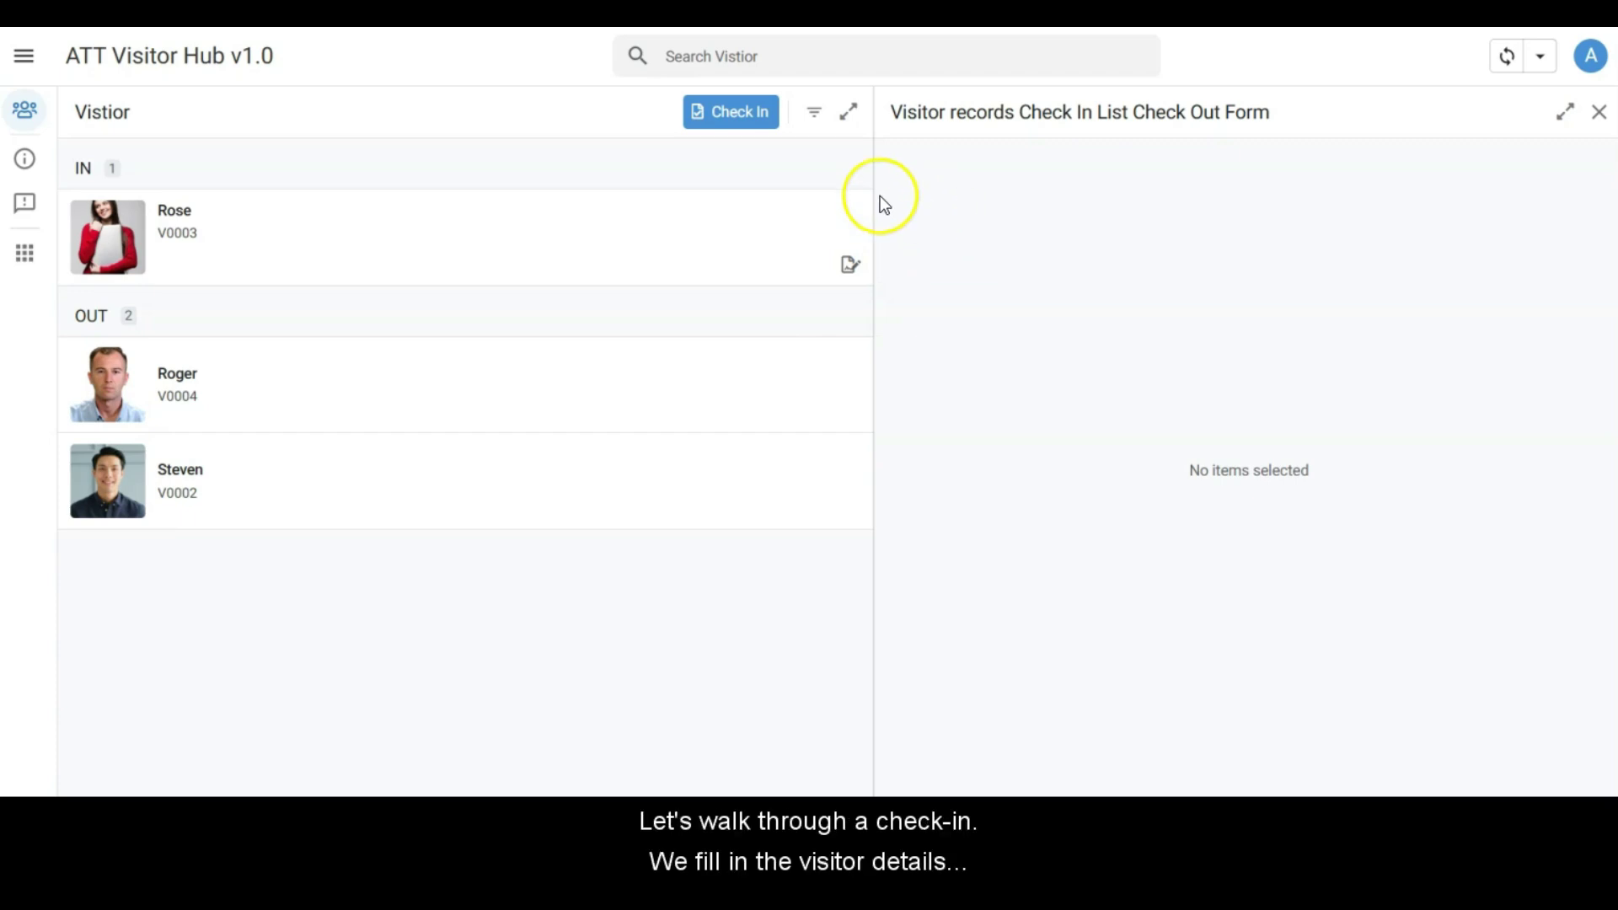
Step: Start a new check-in with the visitor's name, contact number, company LEGO, purpose Meeting and host name
{"action": "left_click", "coordinate": [729, 115]}
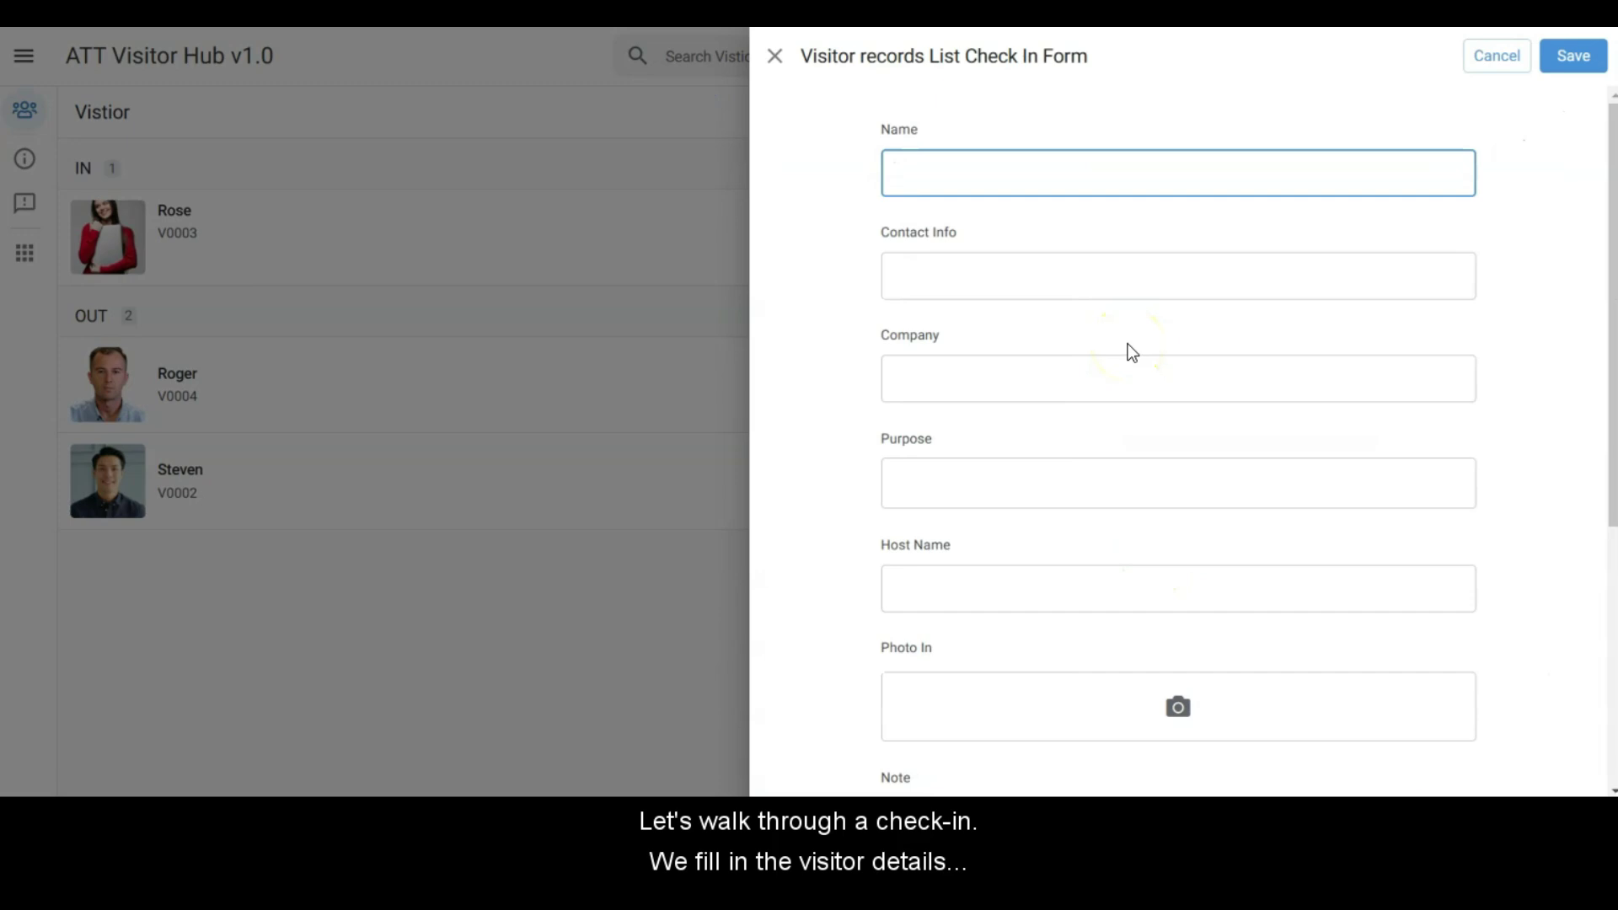
{"action": "type", "text": "Kelvin"}
{"action": "left_click", "coordinate": [1135, 286]}
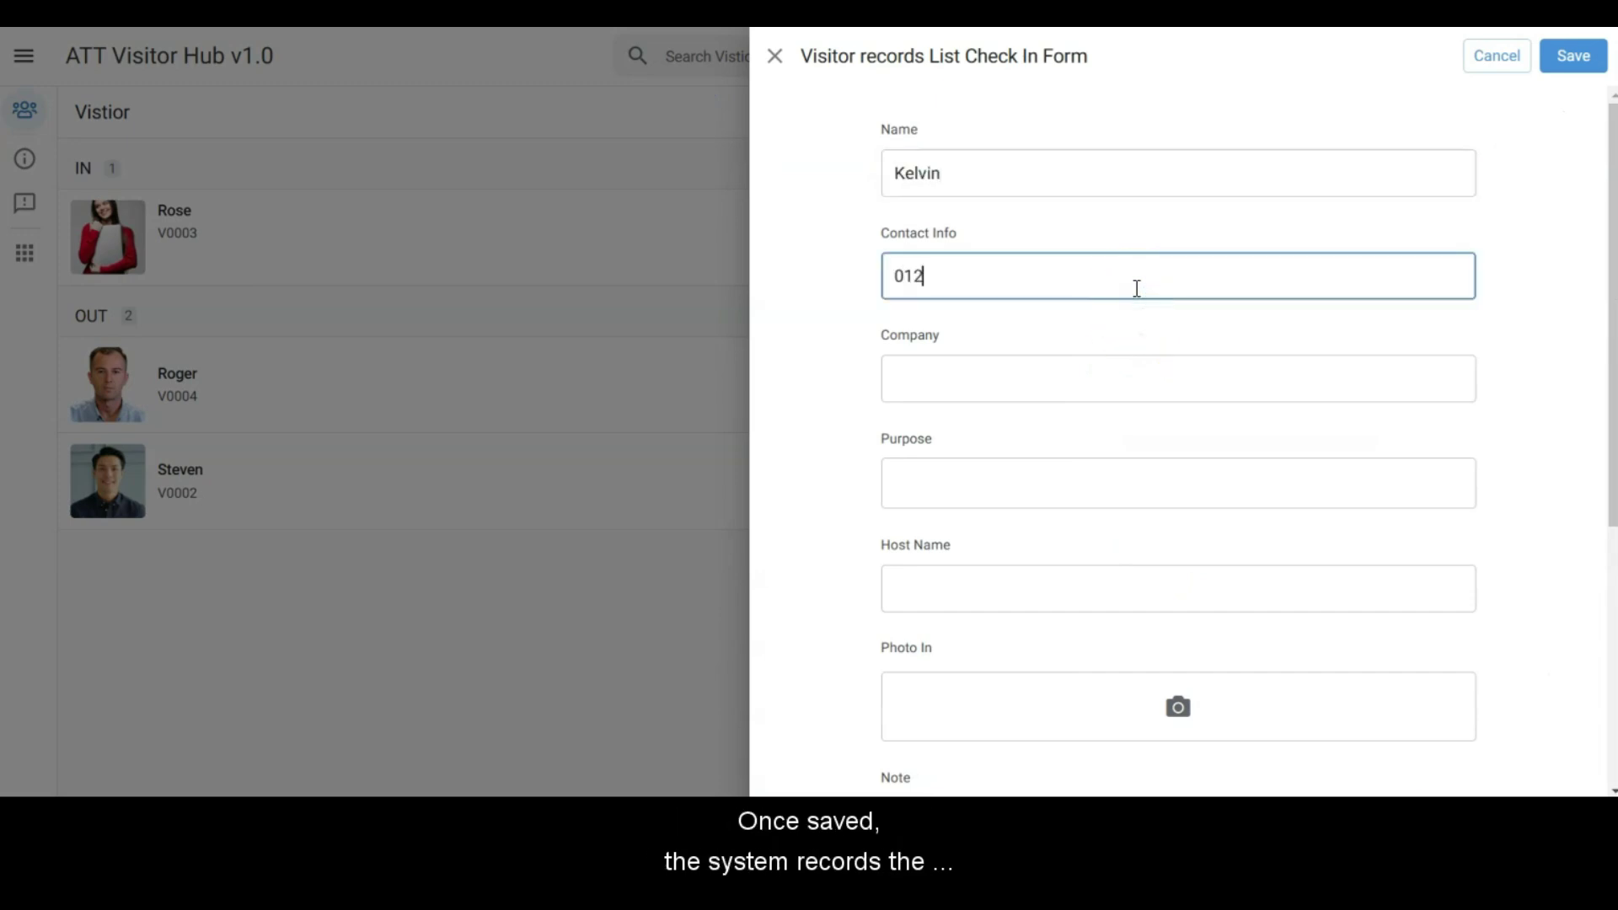
{"action": "left_click", "coordinate": [1081, 380]}
{"action": "type", "text": "LEGO"}
{"action": "left_click", "coordinate": [1065, 496]}
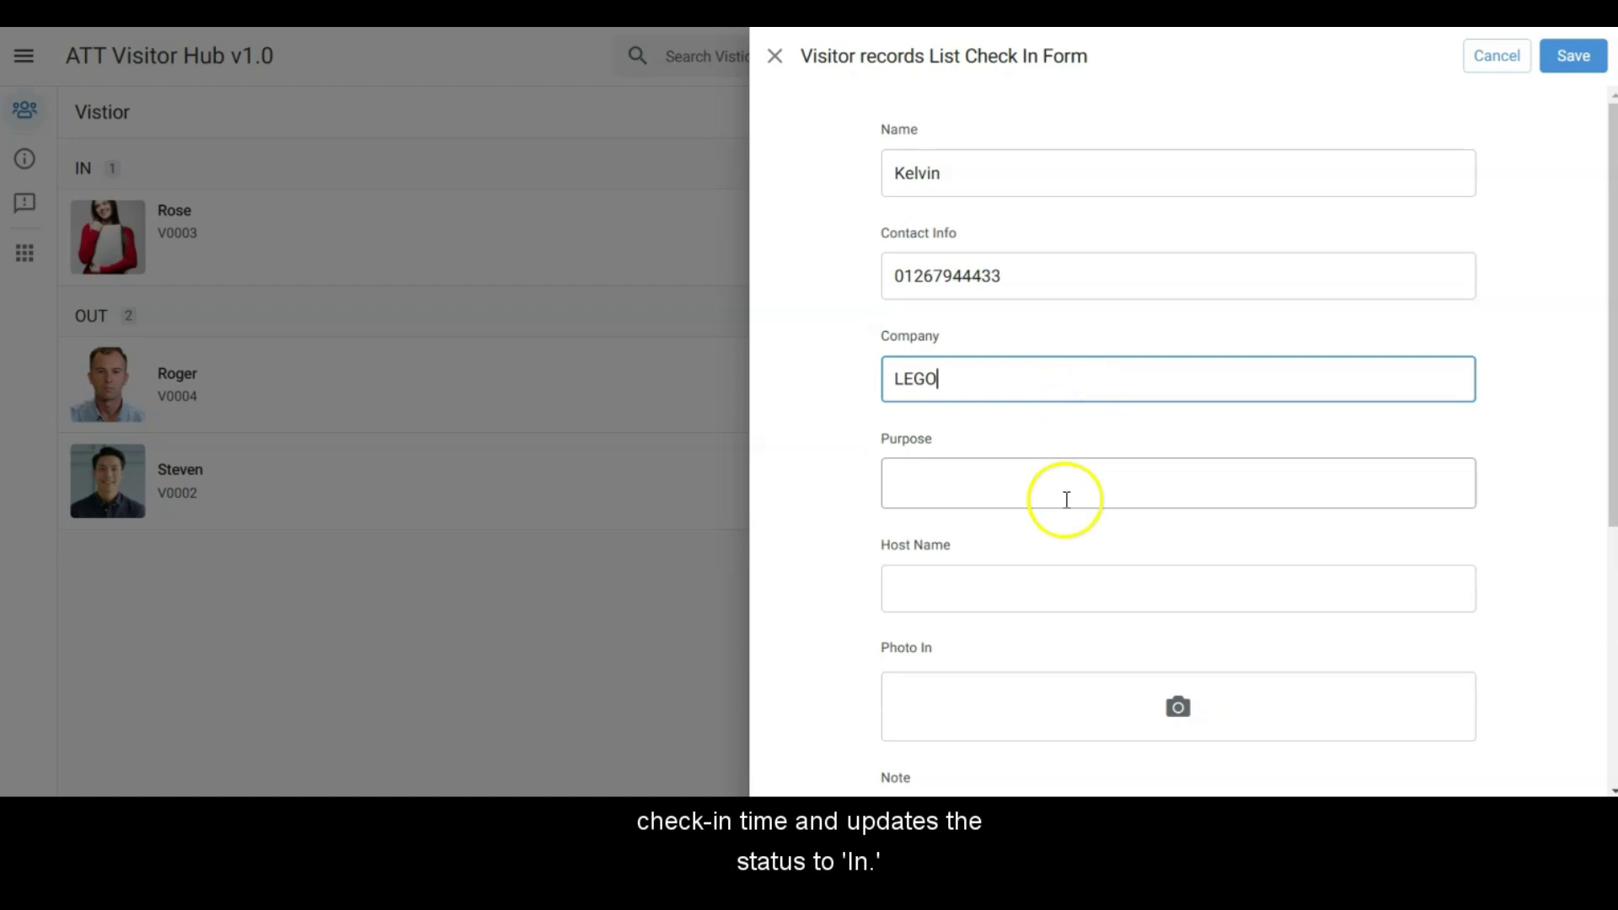
{"action": "type", "text": "Meeting"}
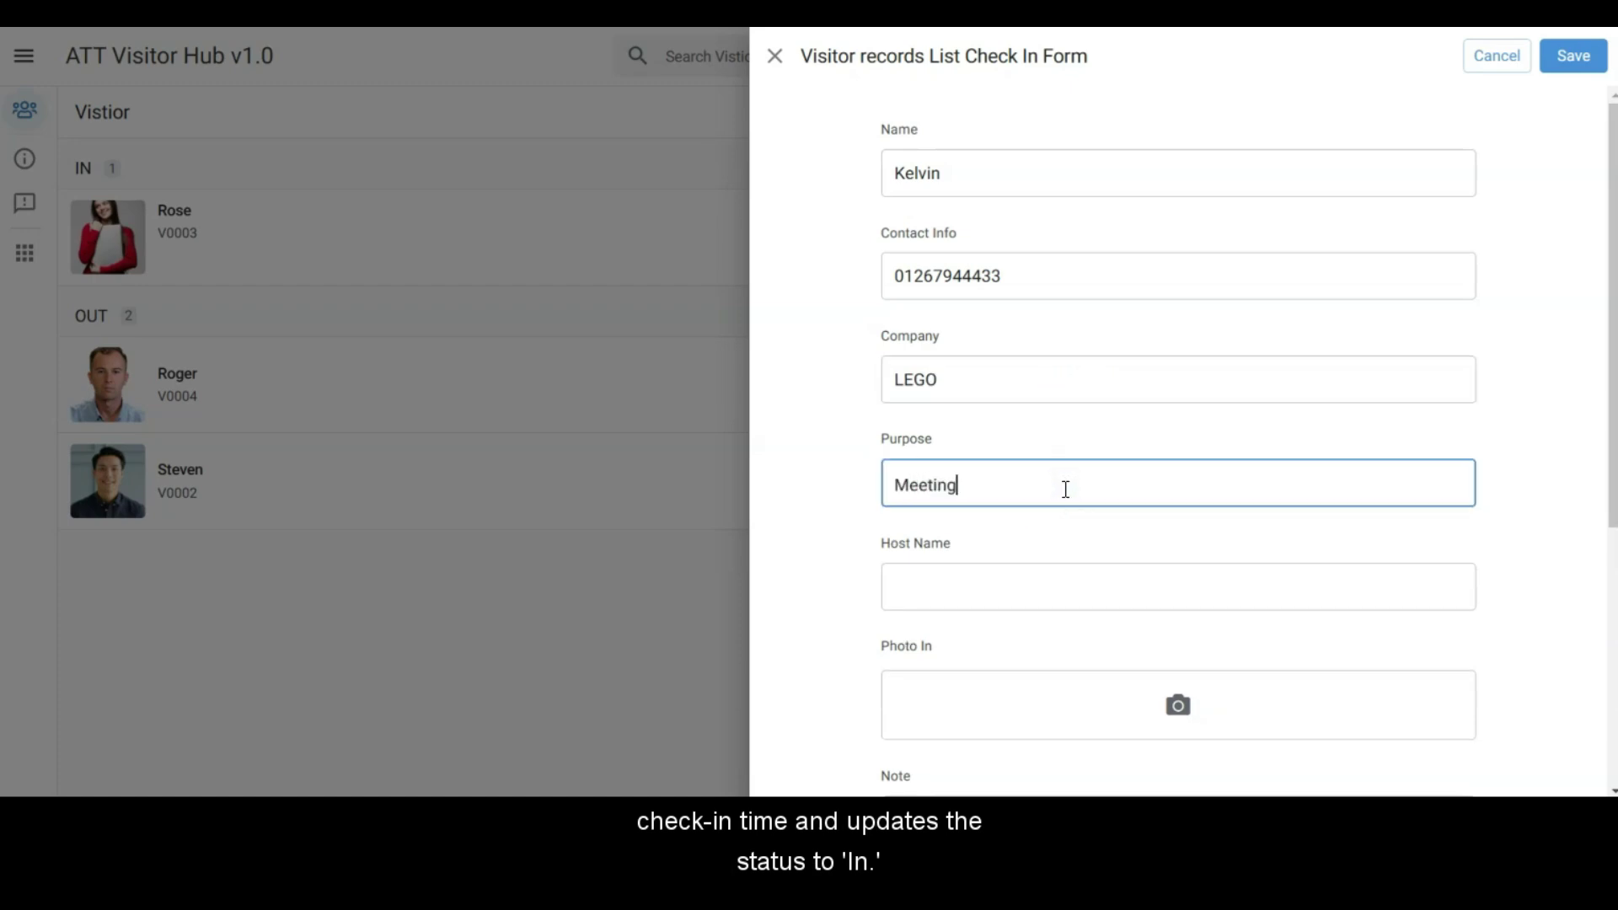
{"action": "left_click", "coordinate": [1004, 579]}
{"action": "type", "text": "Siti"}
Step: Attach the visitor's arrival photo, draw the arrival signature, and save the check-in record
{"action": "left_click", "coordinate": [1178, 706]}
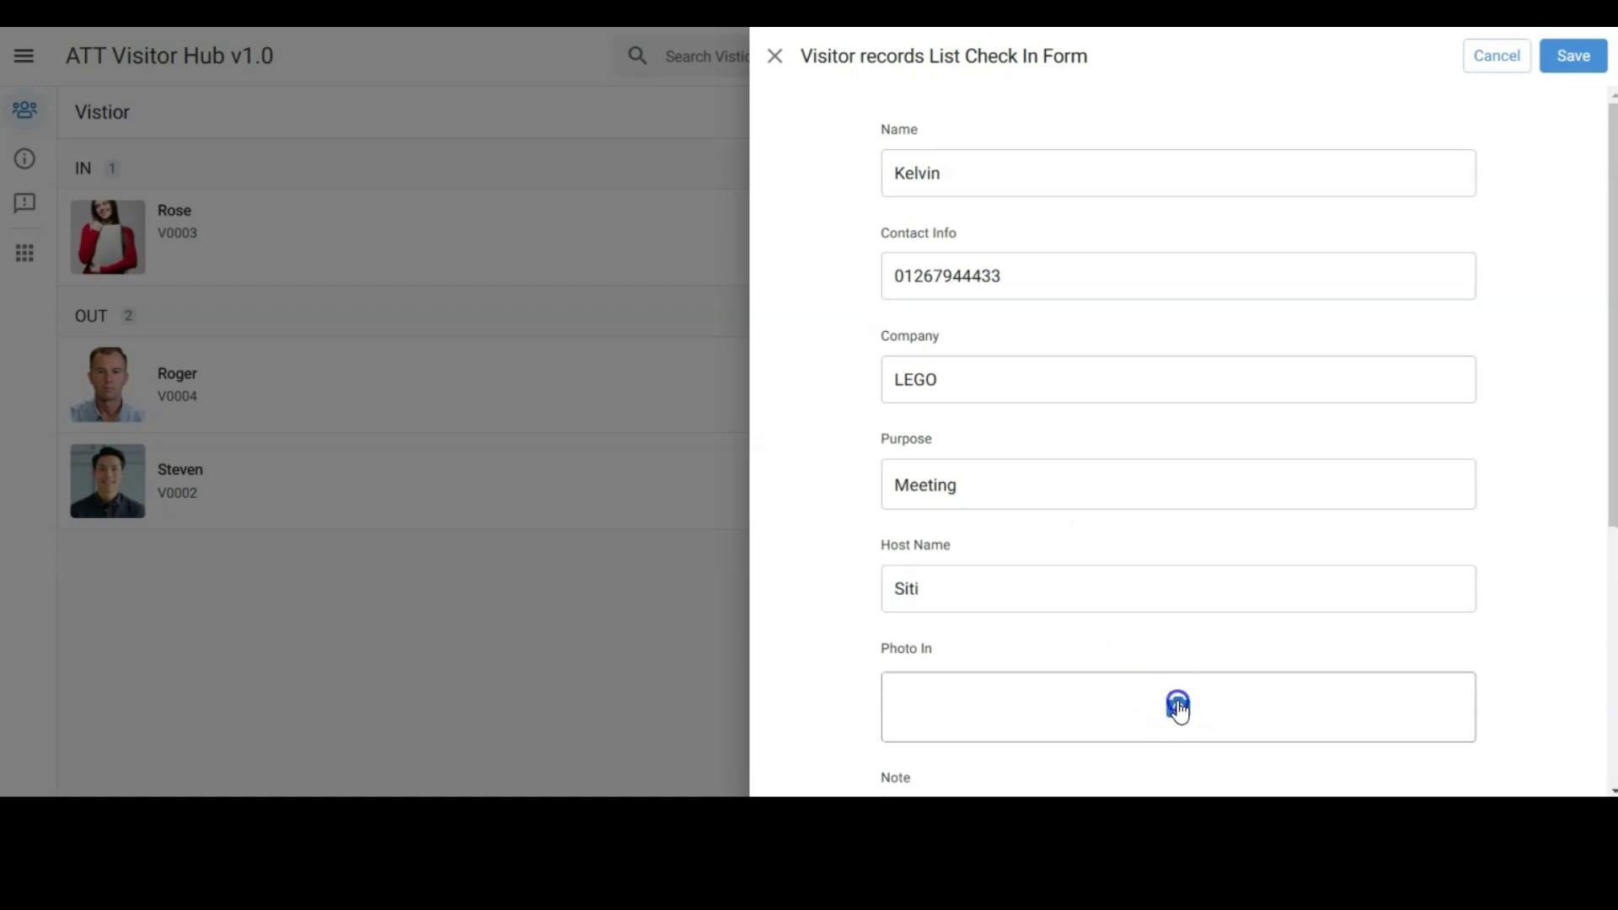
{"action": "left_click", "coordinate": [720, 104]}
{"action": "double_click", "coordinate": [719, 104]}
{"action": "scroll", "coordinate": [1578, 499], "scroll_direction": "down", "scroll_amount": 8}
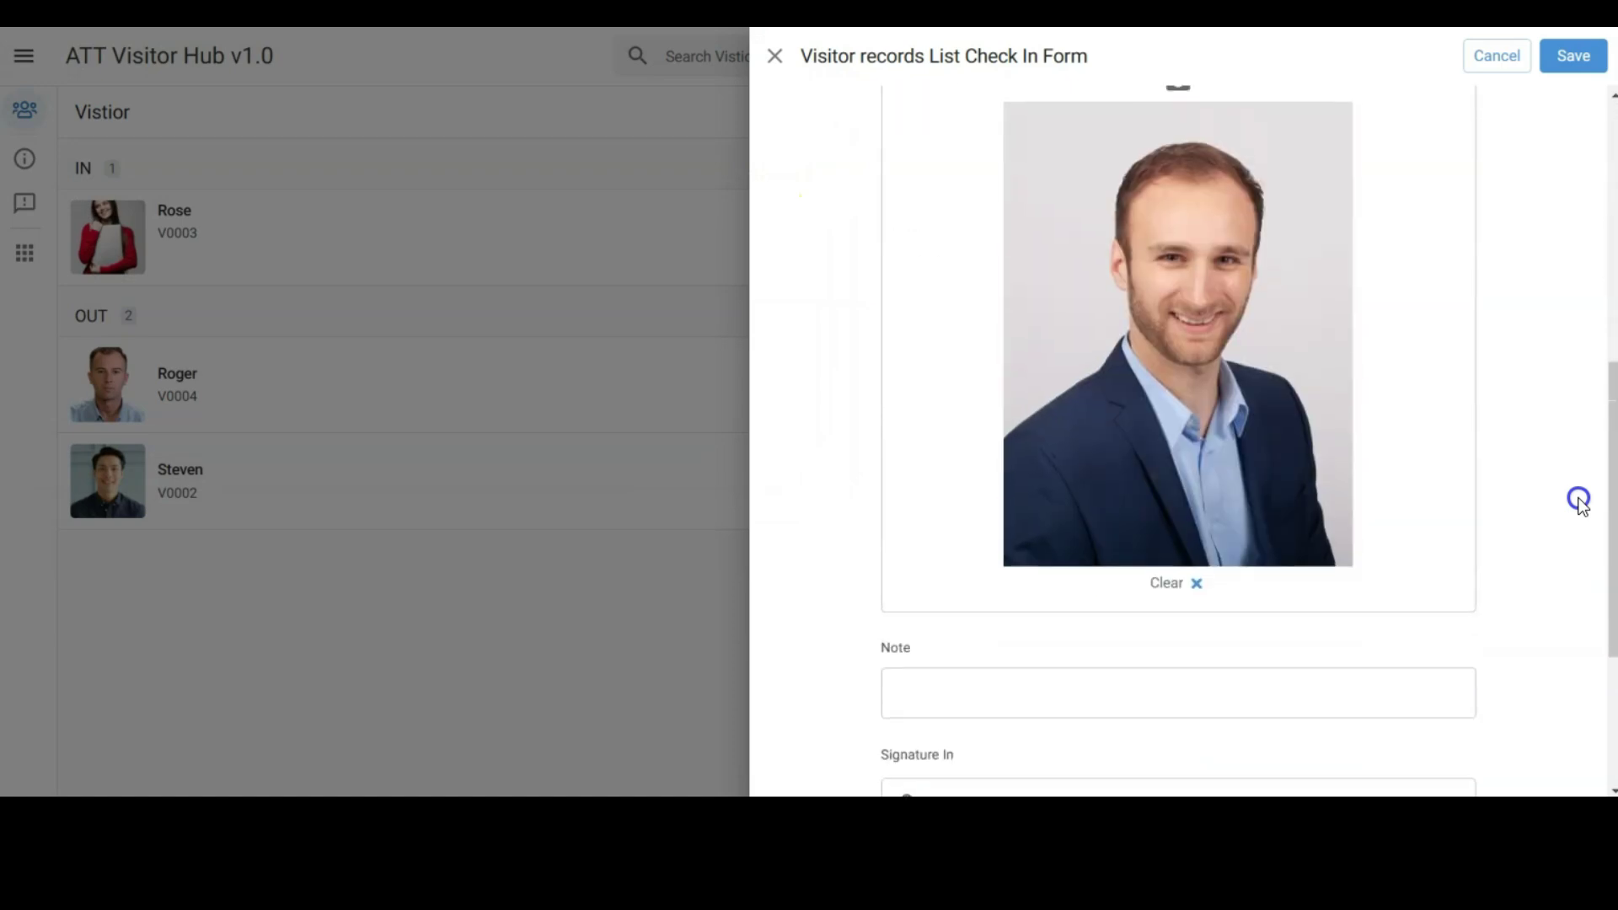
{"action": "scroll", "coordinate": [1578, 499], "scroll_direction": "down", "scroll_amount": 2}
{"action": "left_click", "coordinate": [1152, 629]}
{"action": "mouse_move", "coordinate": [1047, 686]}
{"action": "left_mouse_down"}
{"action": "mouse_move", "coordinate": [1214, 600]}
{"action": "mouse_move", "coordinate": [1279, 629]}
{"action": "left_mouse_up"}
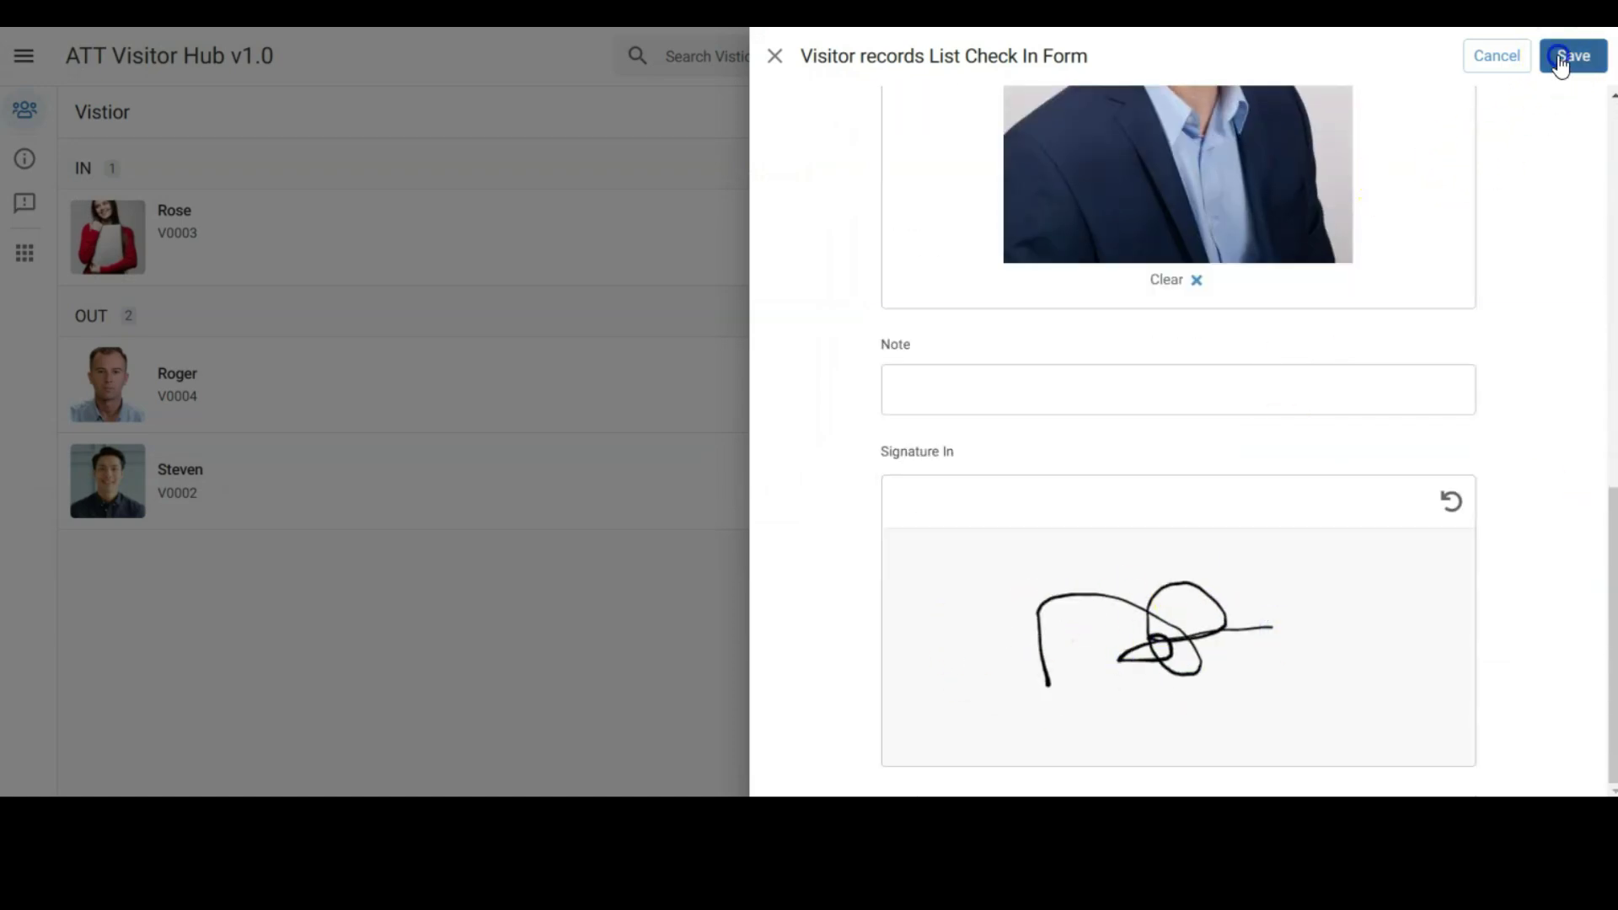
{"action": "left_click", "coordinate": [1565, 56]}
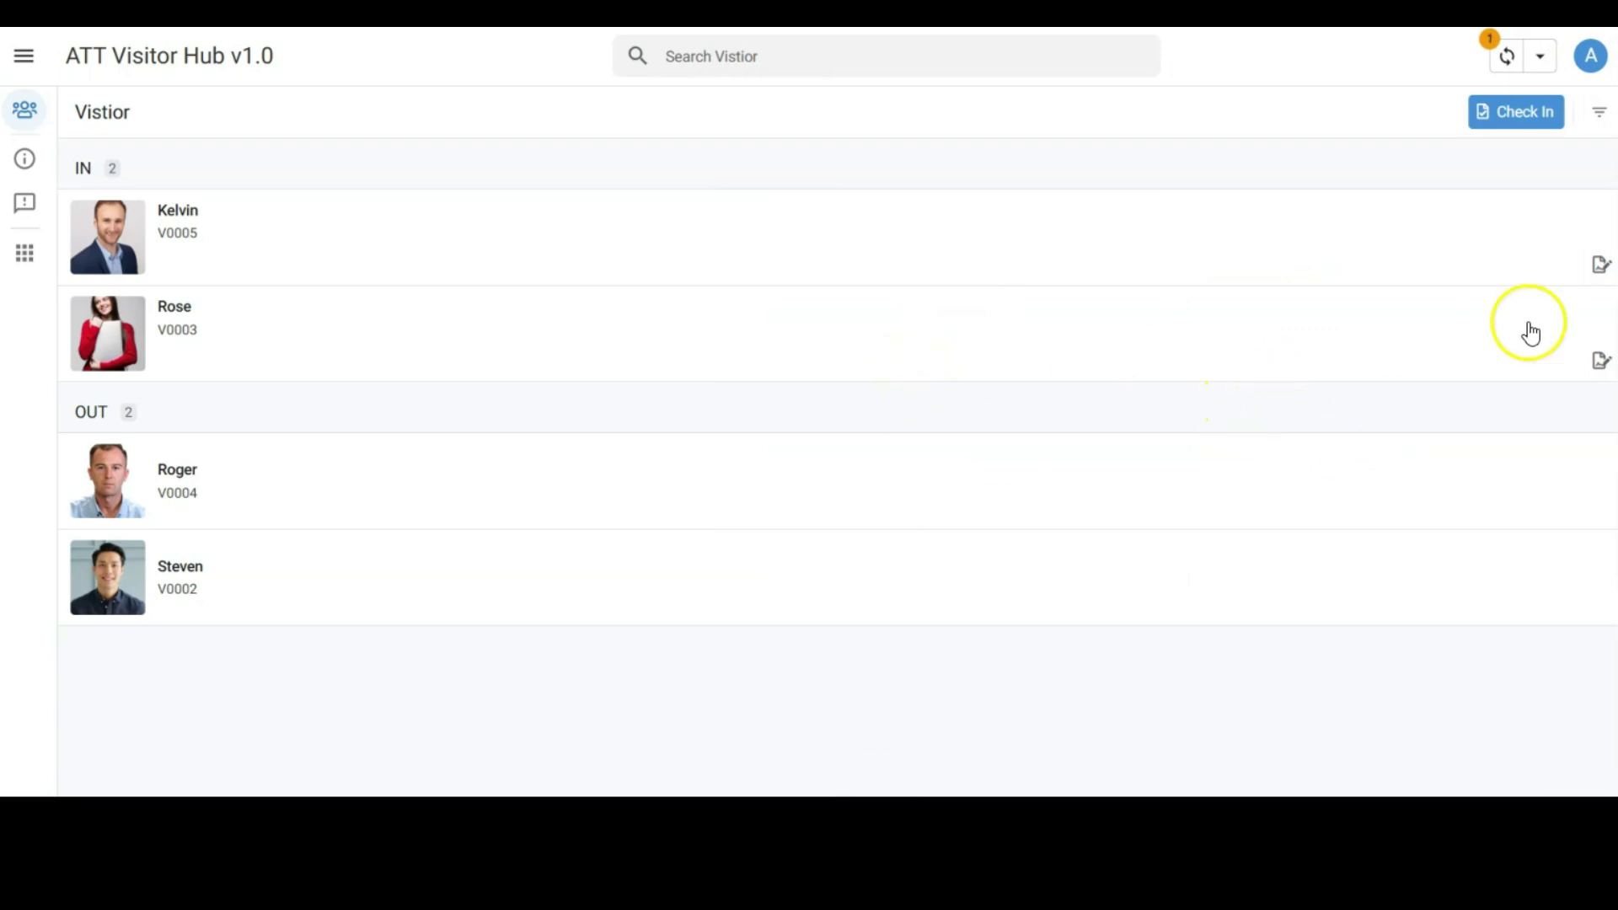
Step: Check out the LEGO visitor by drawing an exit signature in Signature Out and finishing
{"action": "left_click", "coordinate": [1598, 268]}
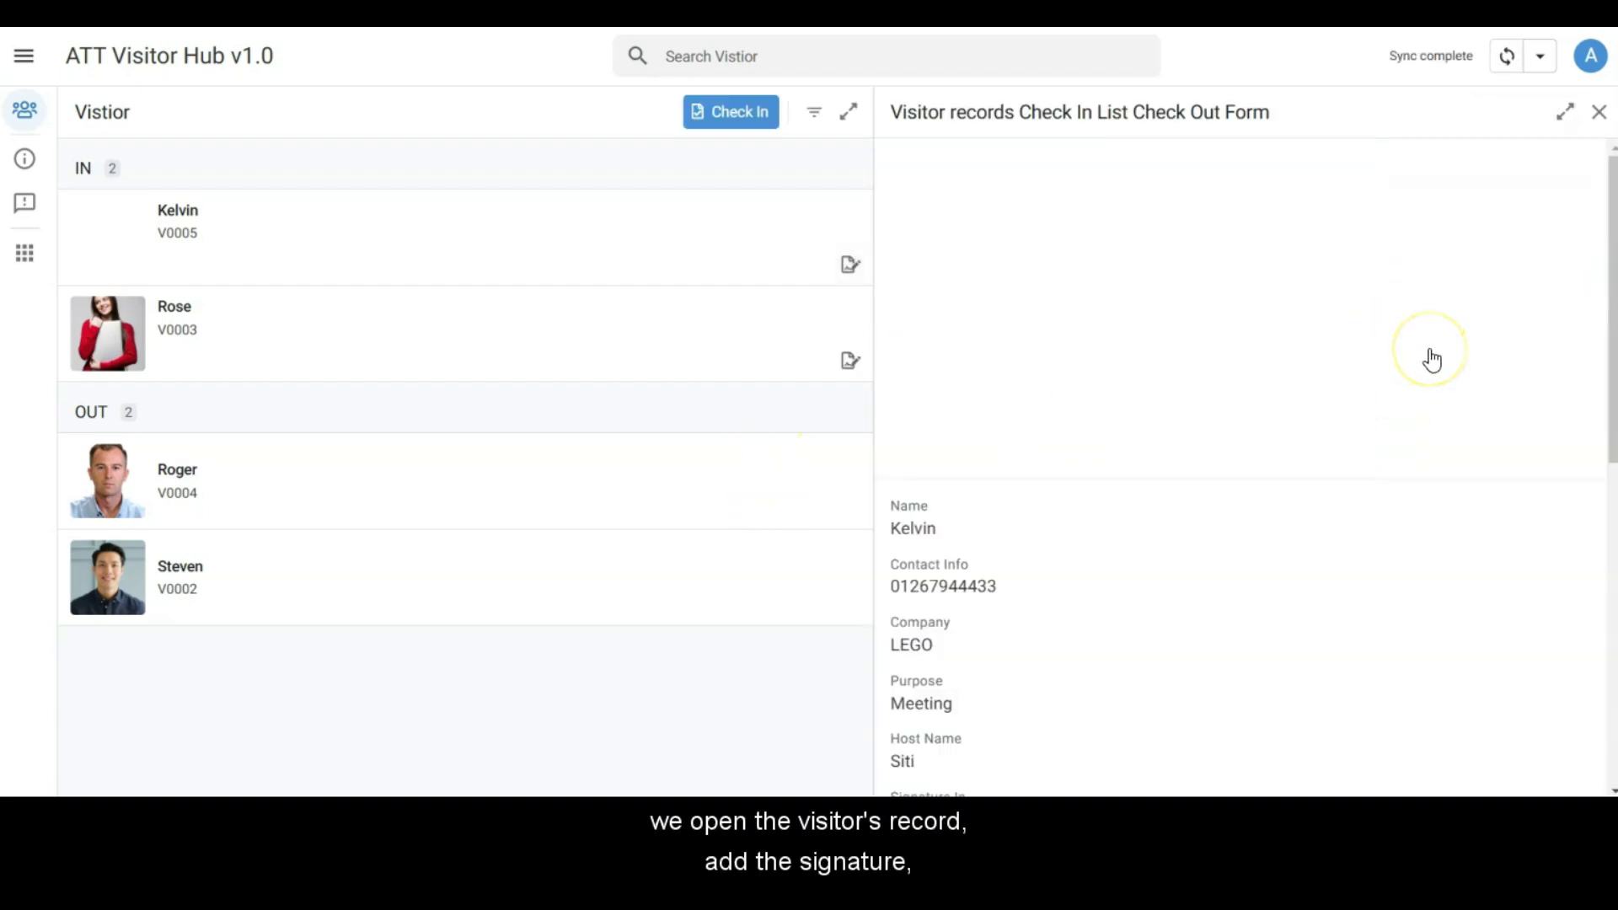
{"action": "scroll", "coordinate": [1431, 361], "scroll_direction": "down", "scroll_amount": 4}
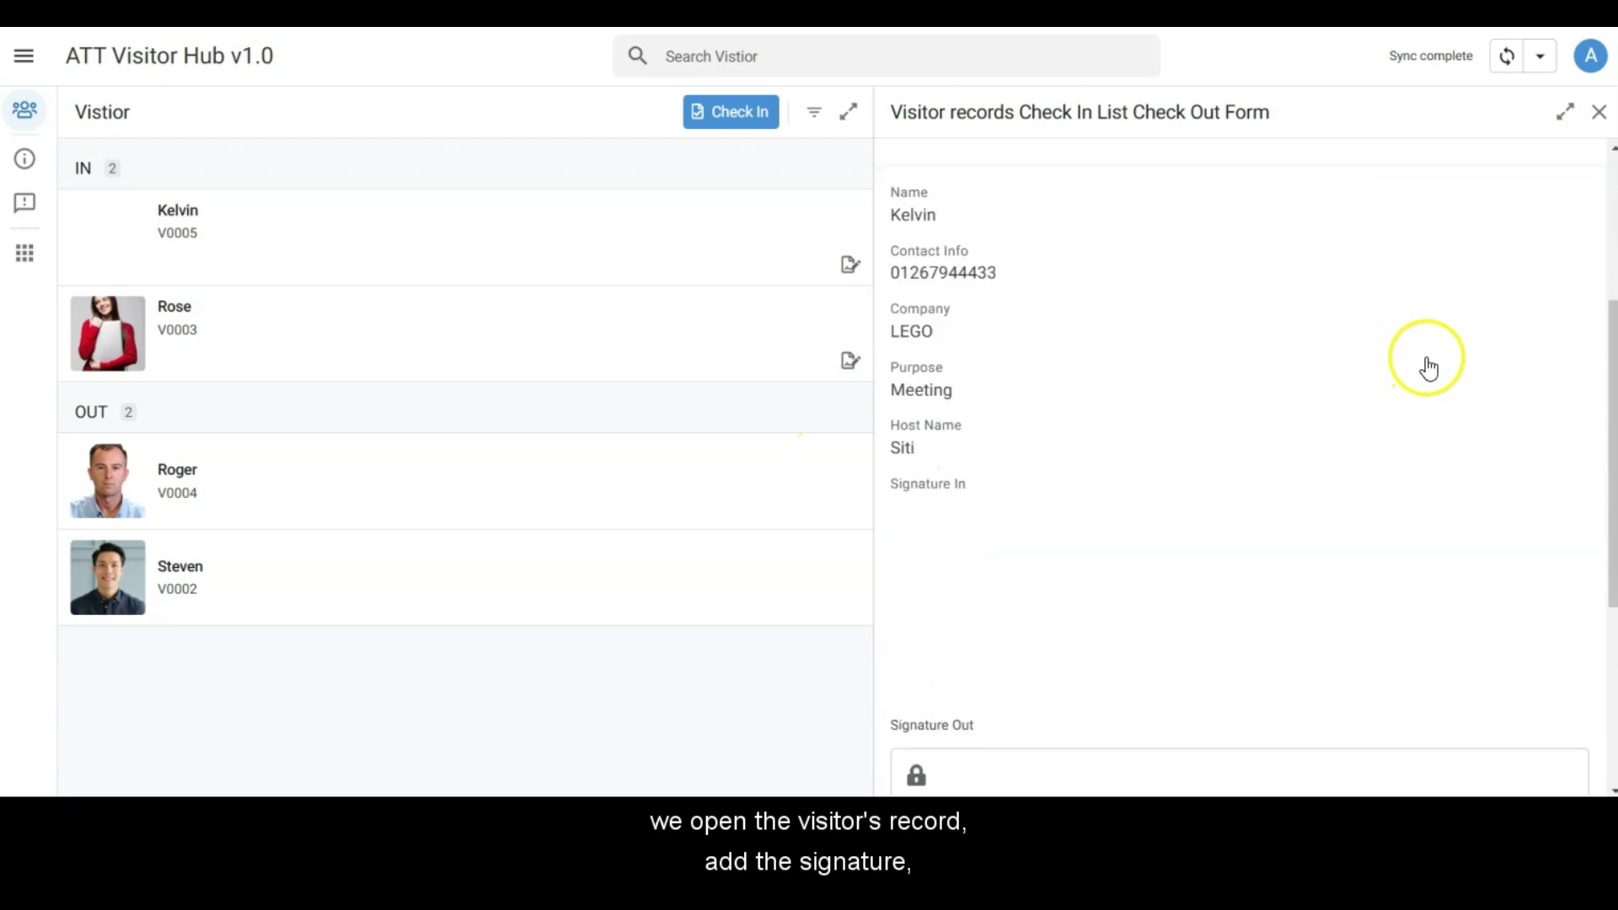
{"action": "scroll", "coordinate": [1430, 366], "scroll_direction": "down", "scroll_amount": 4}
{"action": "scroll", "coordinate": [1429, 365], "scroll_direction": "up", "scroll_amount": 7}
{"action": "scroll", "coordinate": [1426, 357], "scroll_direction": "down", "scroll_amount": 5}
{"action": "left_click", "coordinate": [1239, 548]}
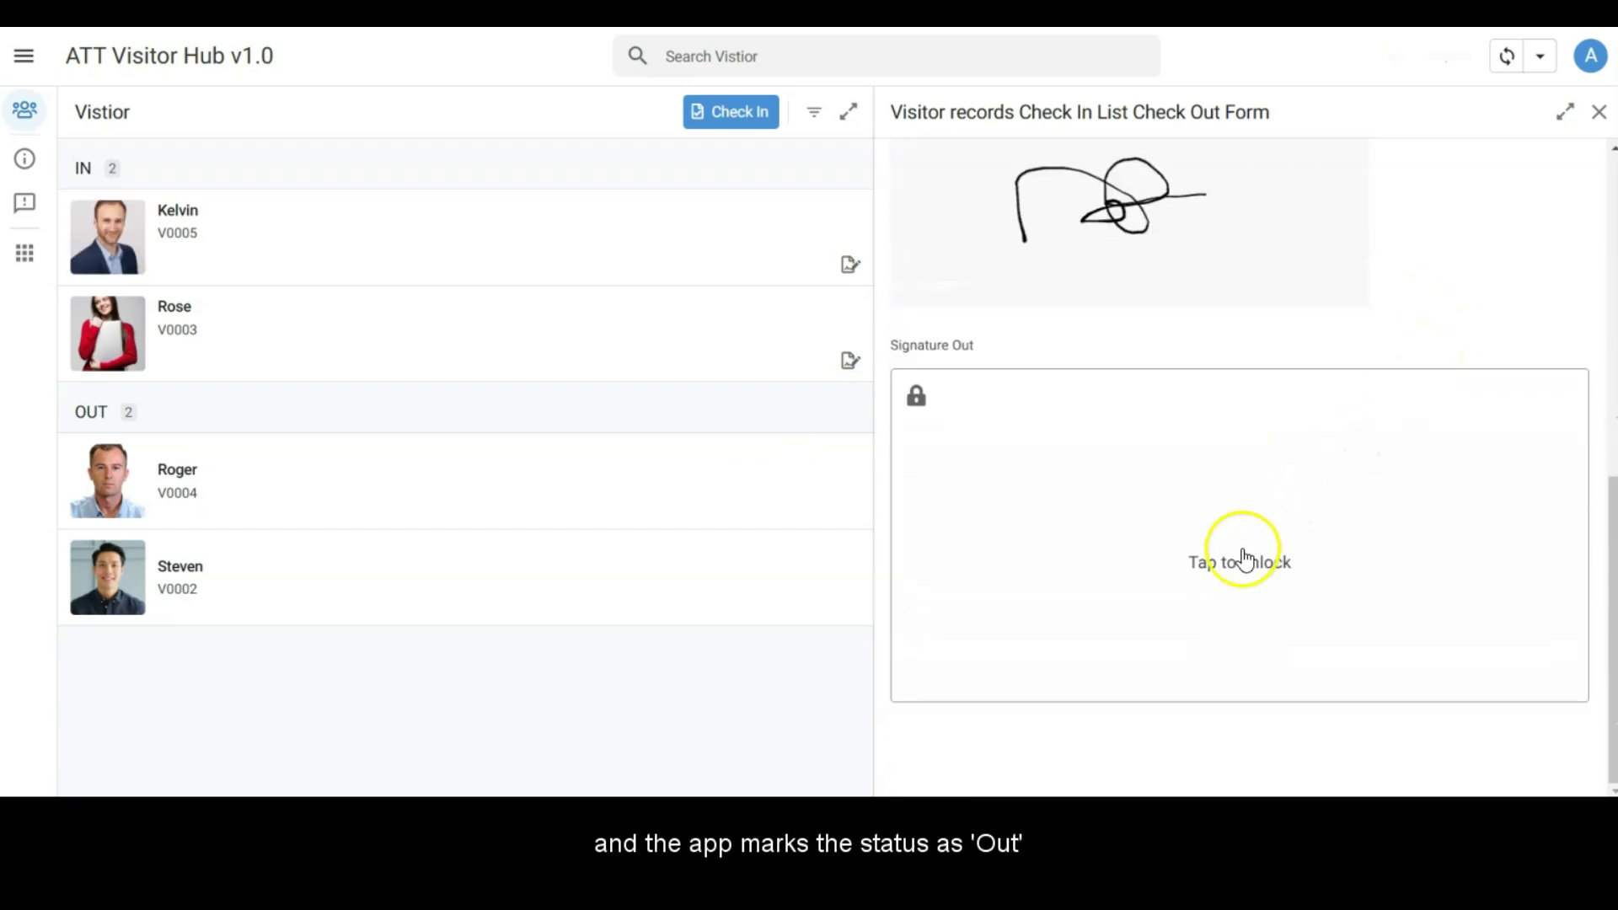
{"action": "left_click", "coordinate": [1074, 578]}
{"action": "mouse_move", "coordinate": [1156, 549]}
{"action": "left_mouse_down"}
{"action": "mouse_move", "coordinate": [1272, 531]}
{"action": "mouse_move", "coordinate": [1441, 560]}
{"action": "left_mouse_up"}
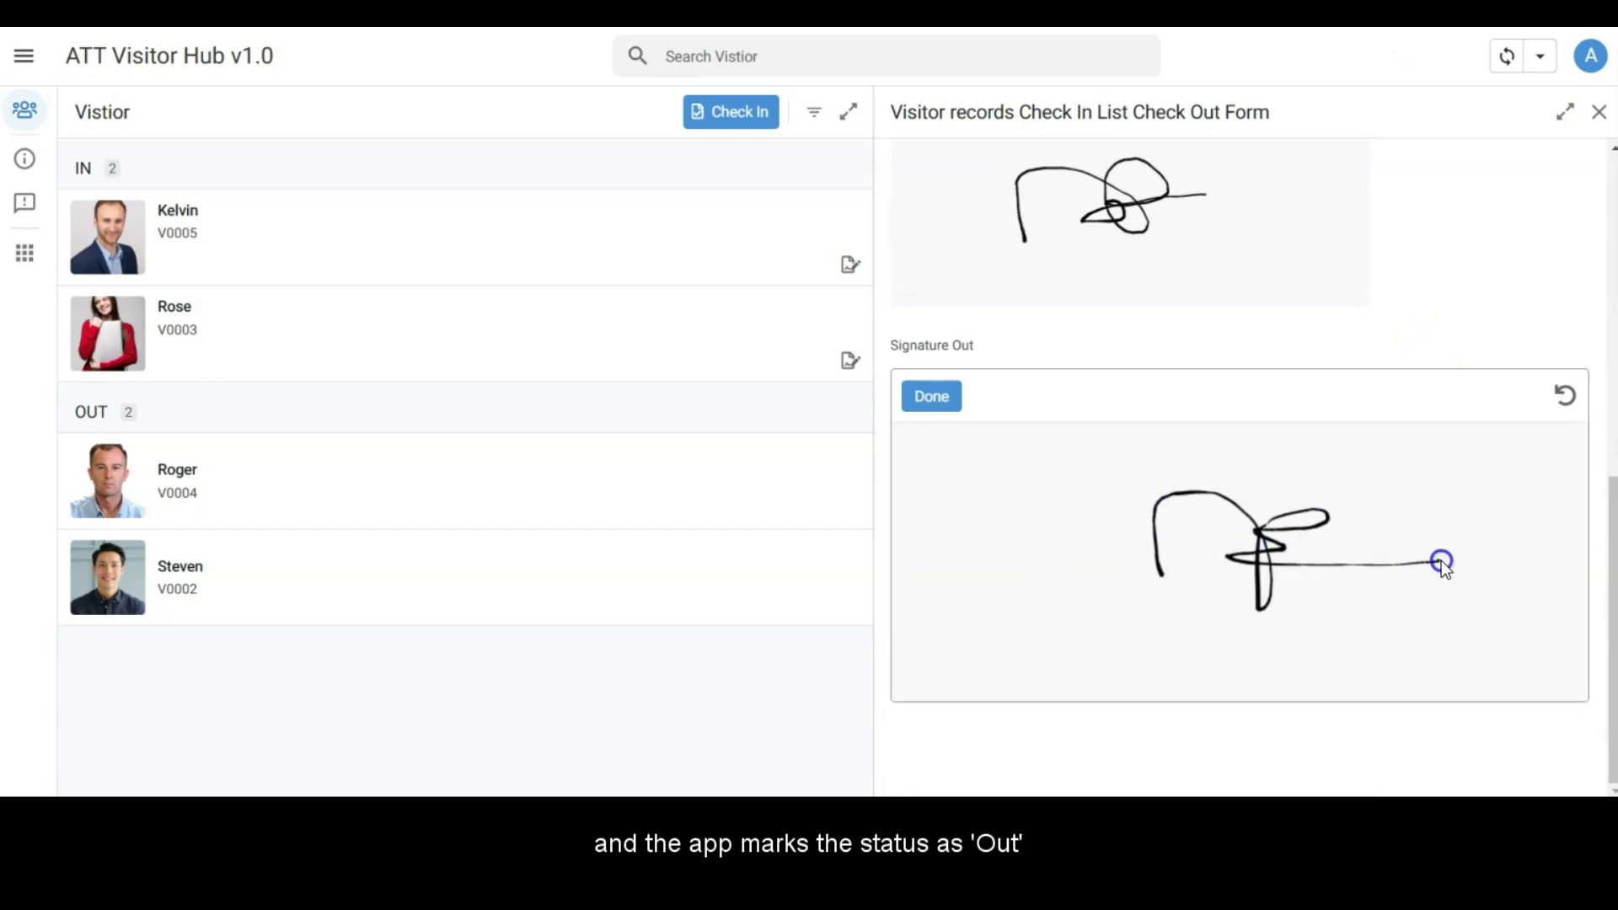
{"action": "left_click", "coordinate": [942, 398]}
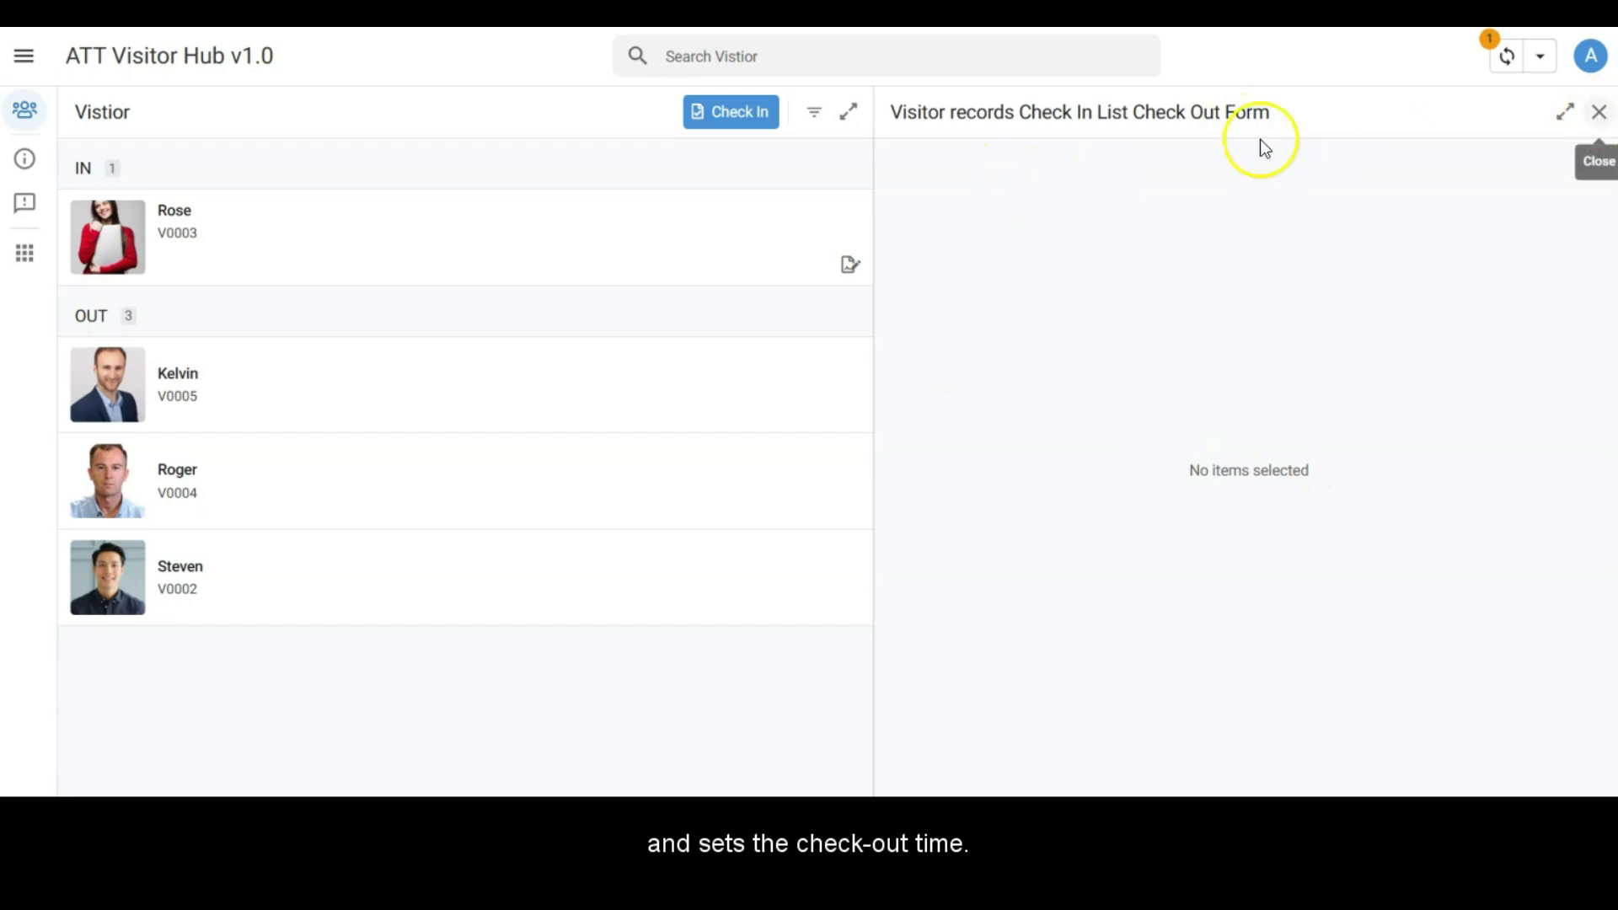
Step: Review the visitor's record showing check-out time 05/11/2024, 02:08 pm, then close it
{"action": "left_click", "coordinate": [407, 386]}
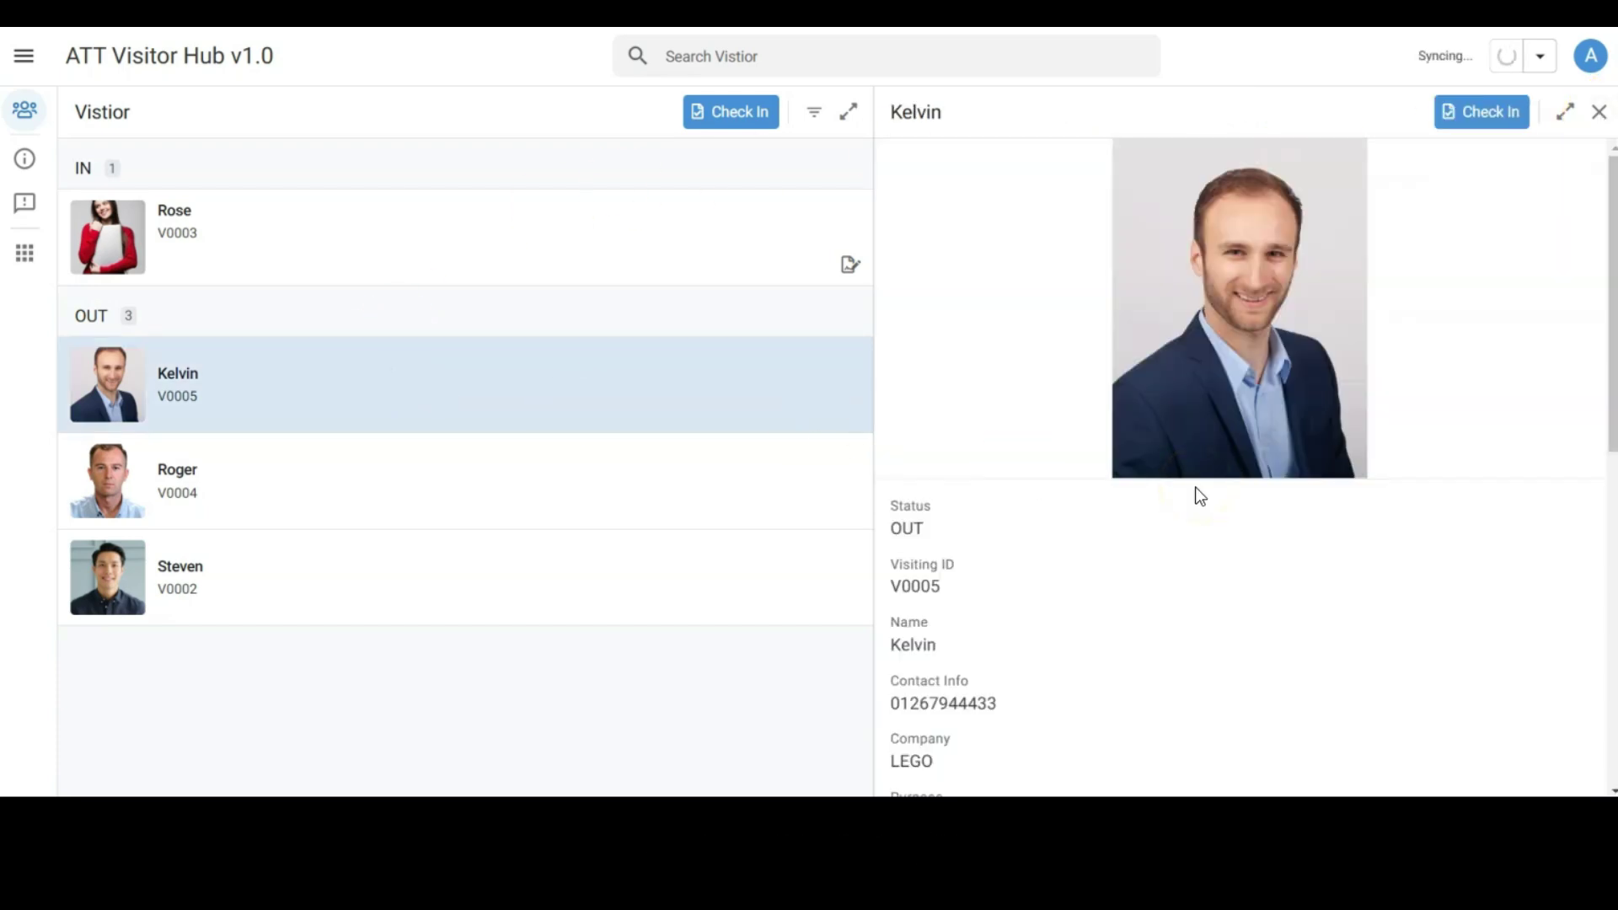
{"action": "scroll", "coordinate": [1201, 513], "scroll_direction": "down", "scroll_amount": 3}
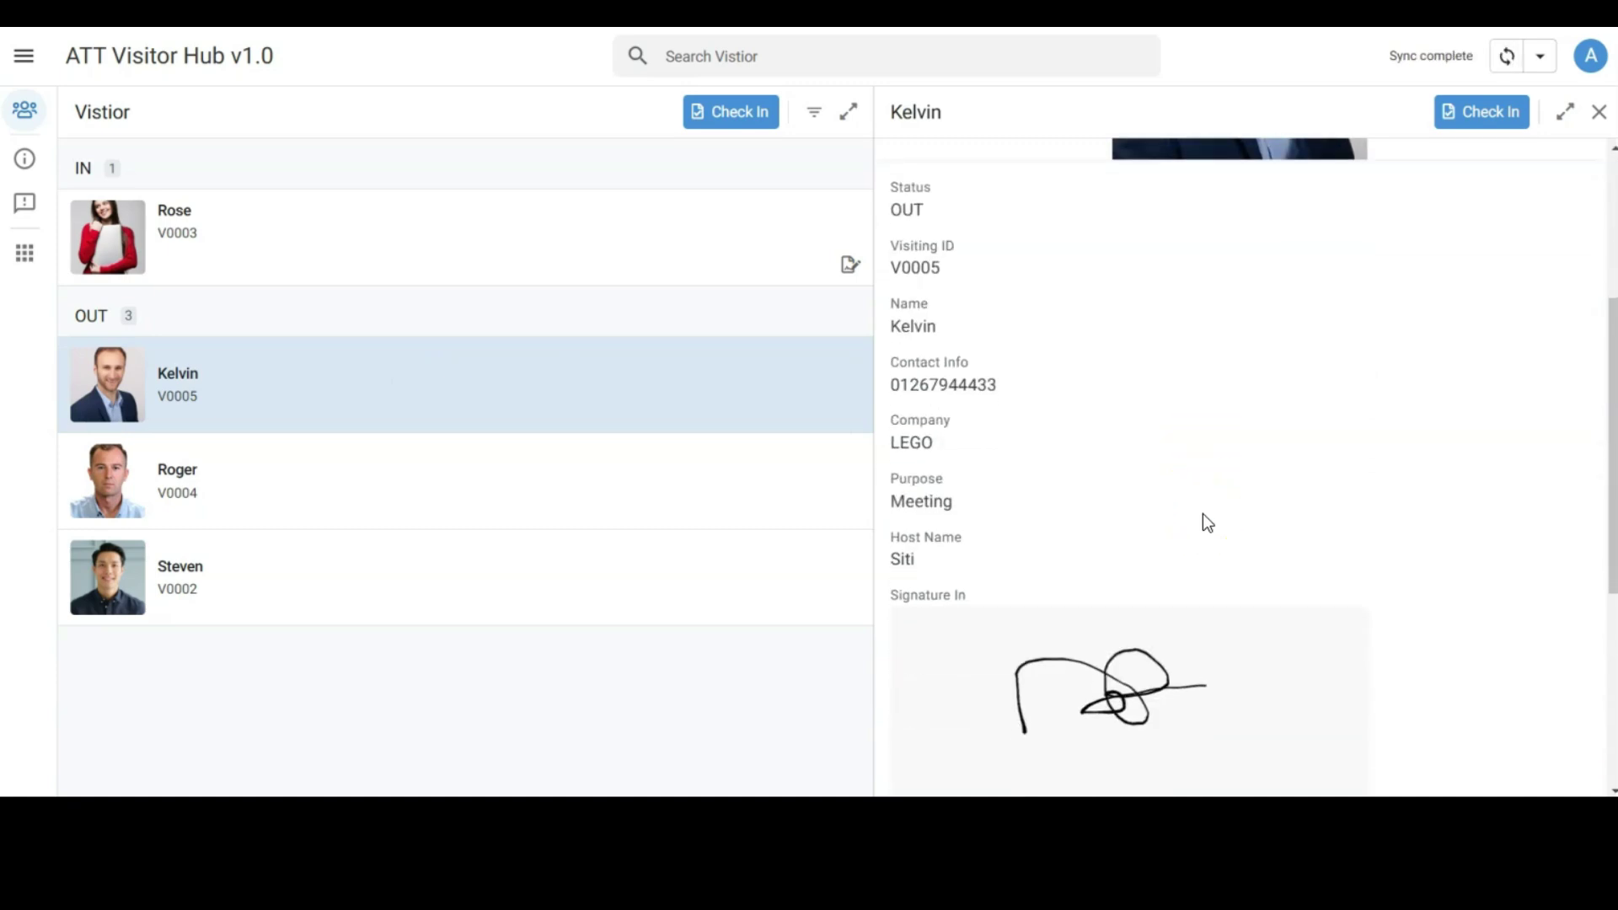
{"action": "scroll", "coordinate": [1202, 515], "scroll_direction": "down", "scroll_amount": 3}
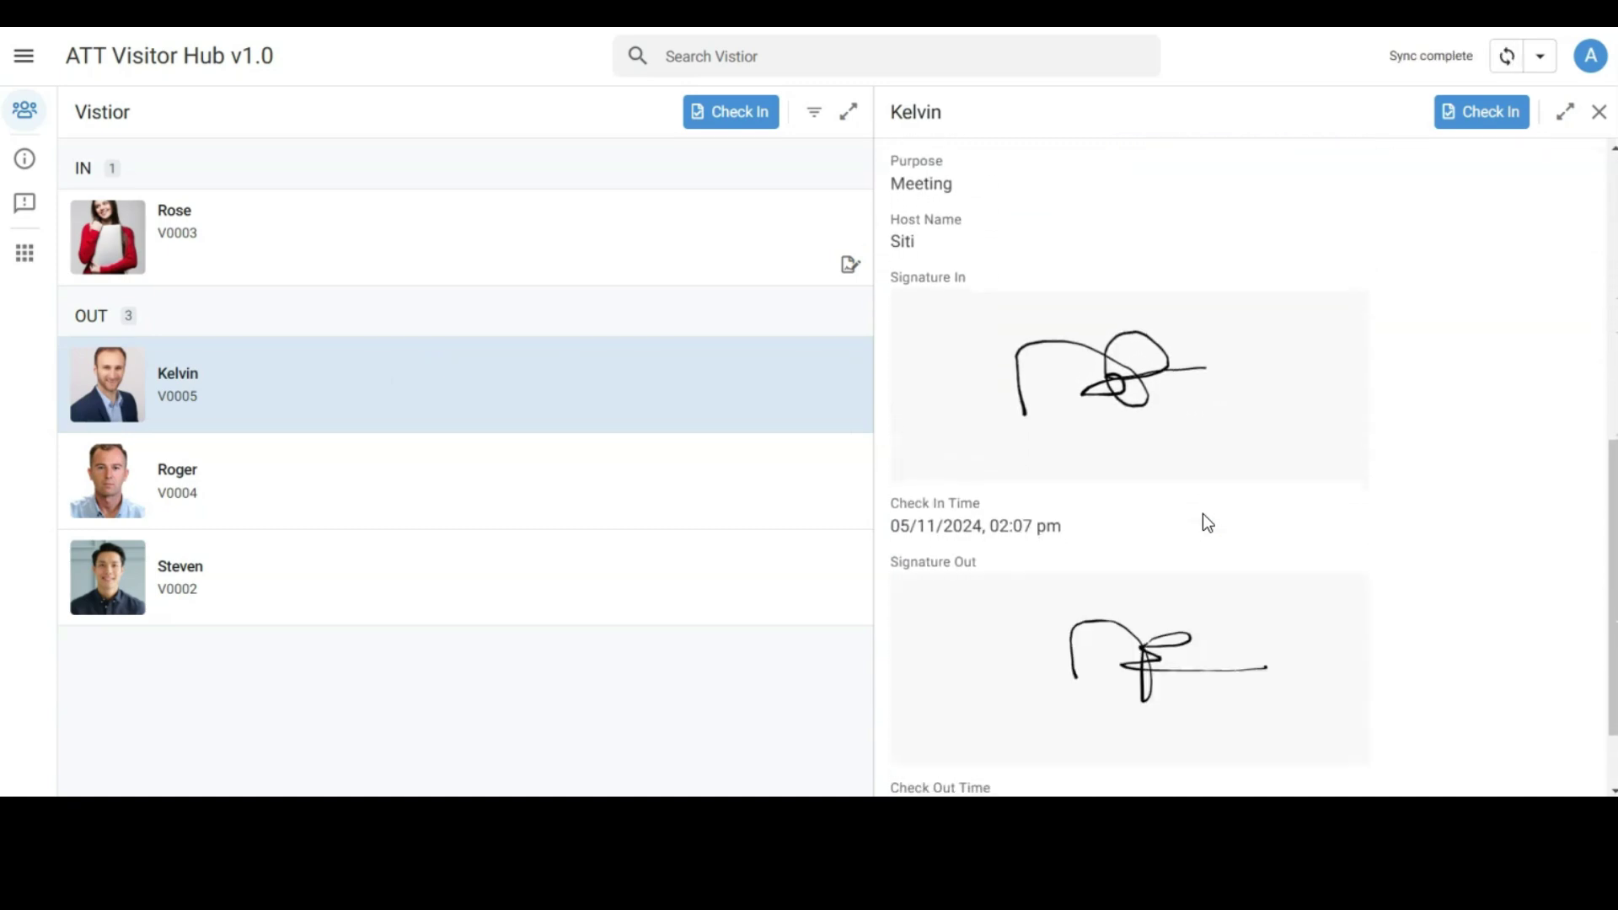
{"action": "scroll", "coordinate": [1202, 513], "scroll_direction": "down", "scroll_amount": 2}
{"action": "left_click", "coordinate": [1095, 691]}
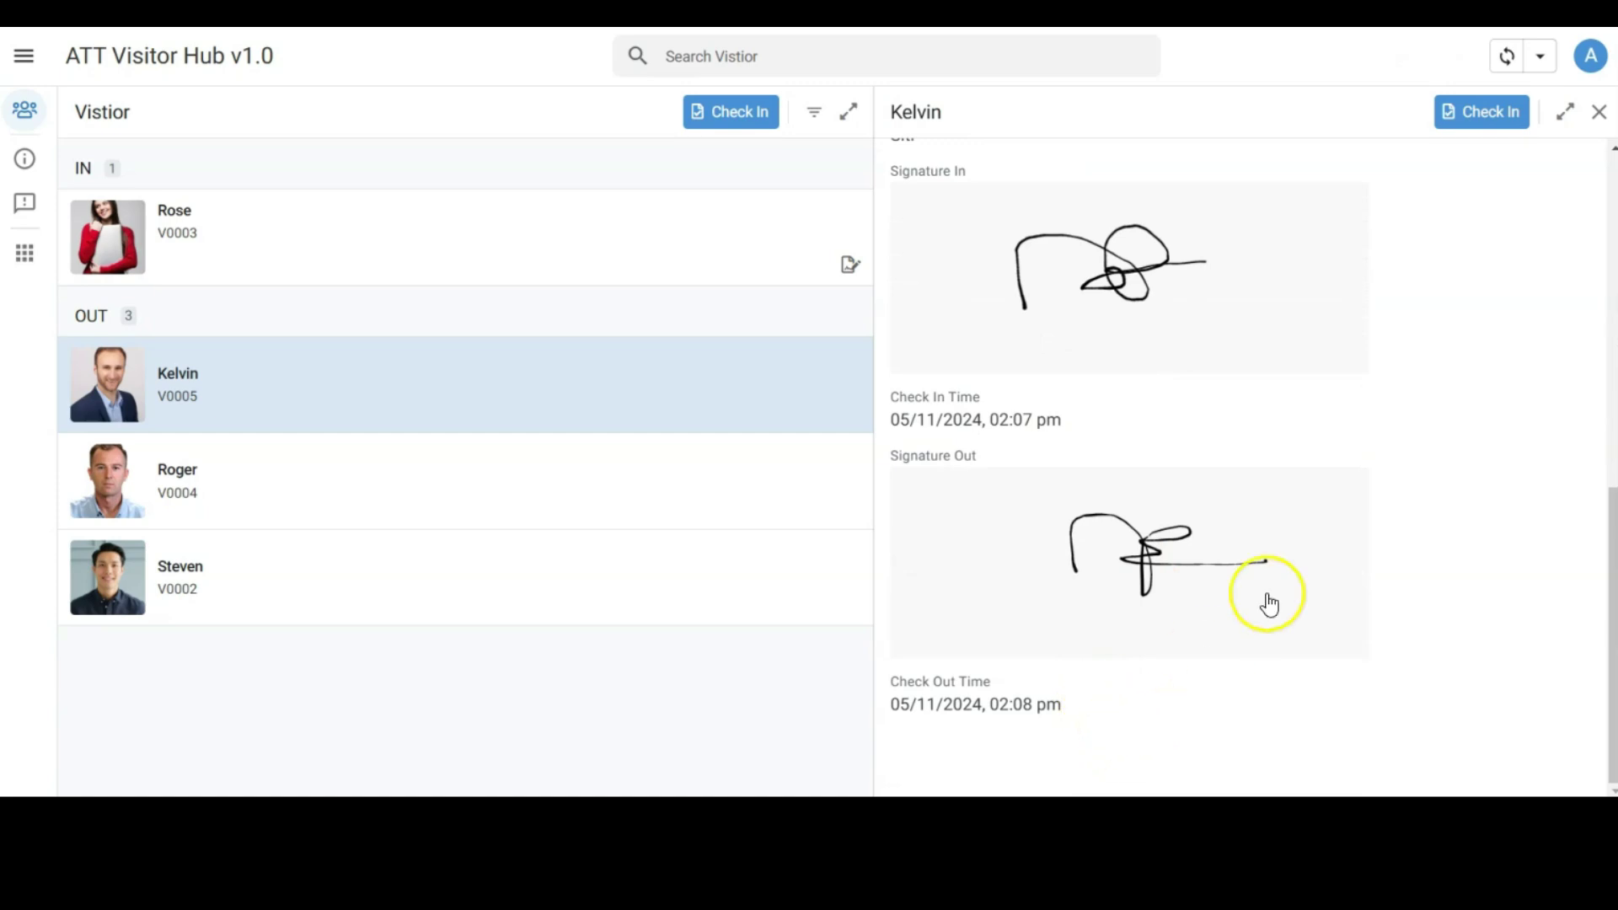
{"action": "left_click", "coordinate": [1594, 118]}
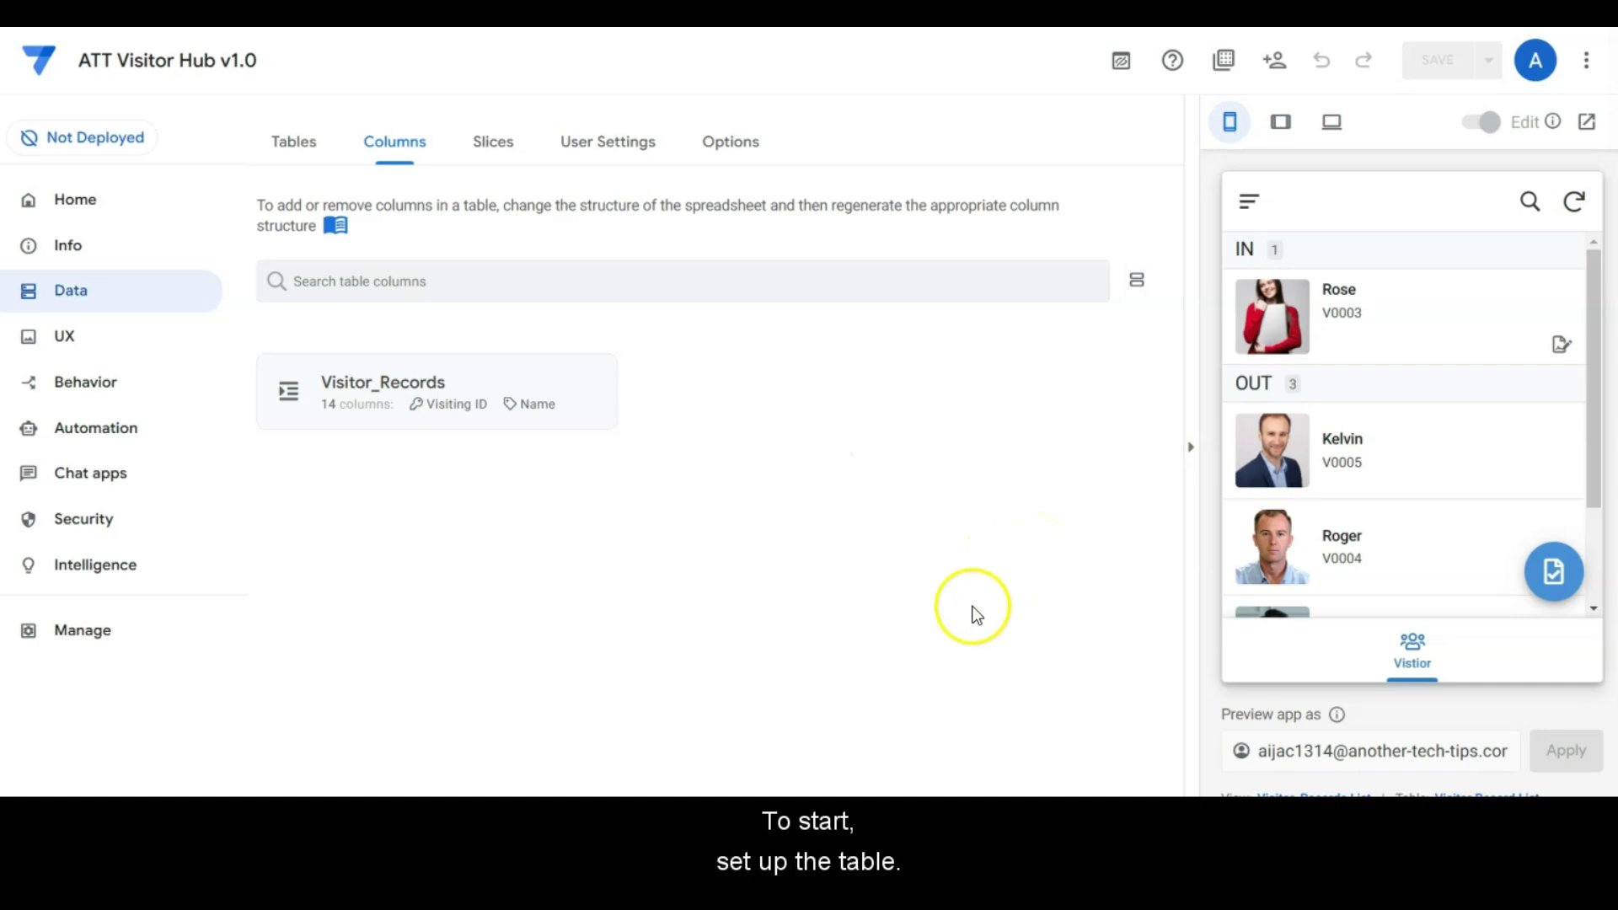
Step: Inspect the Visiting ID initial value formula concatenate("V"& Right("" & (10000 + [_RowNumber]),4)) without changes
{"action": "left_click", "coordinate": [487, 427]}
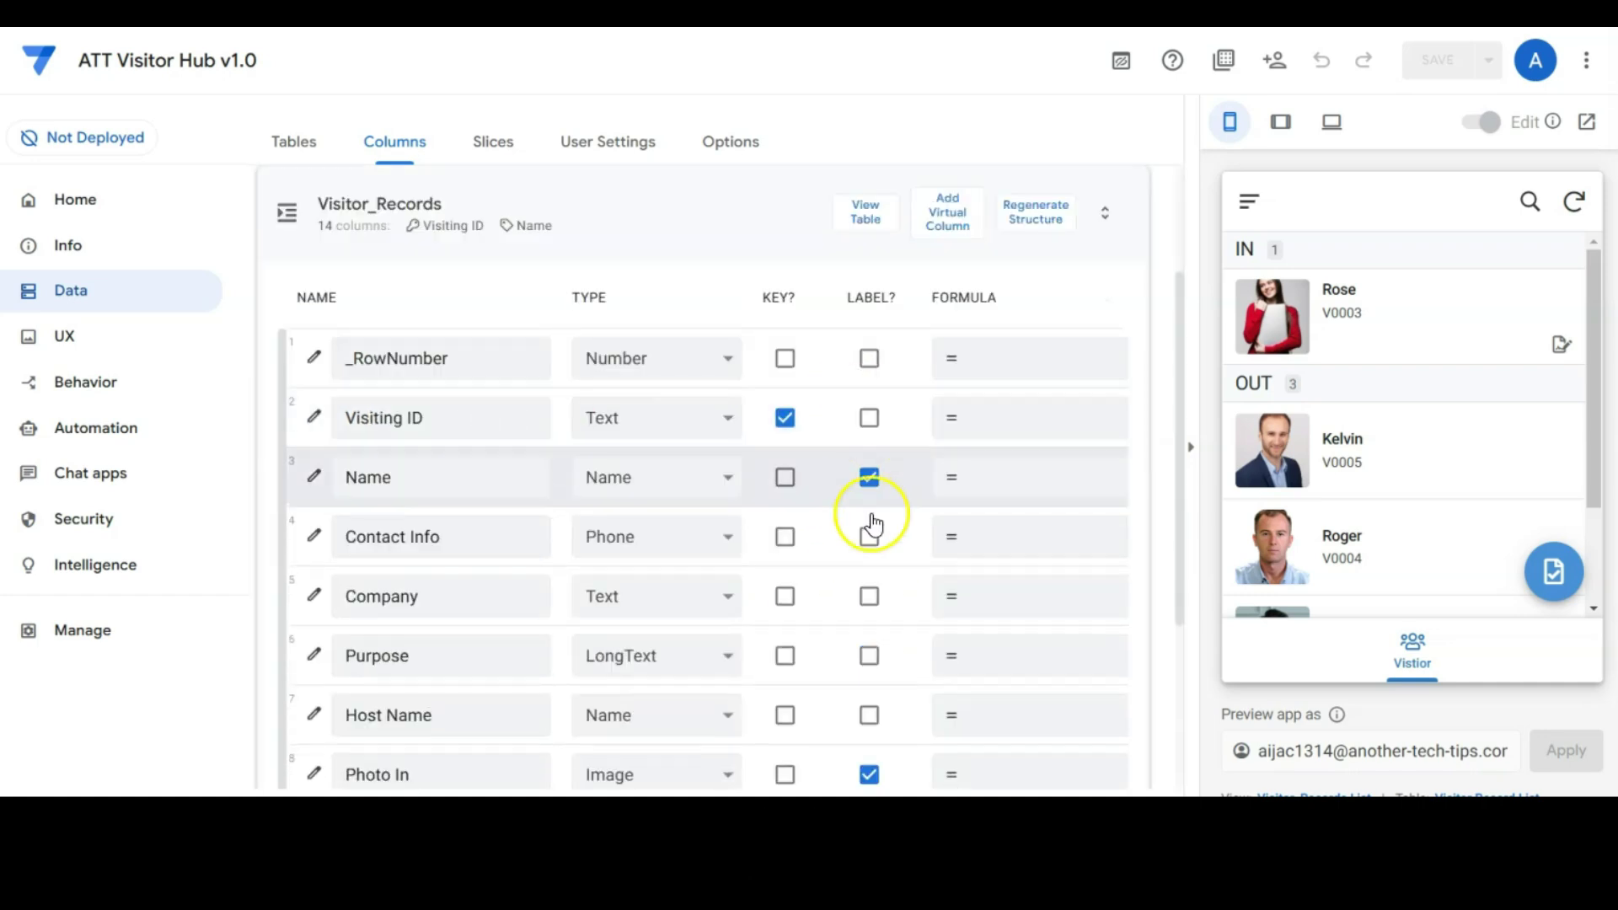
{"action": "left_click", "coordinate": [428, 596]}
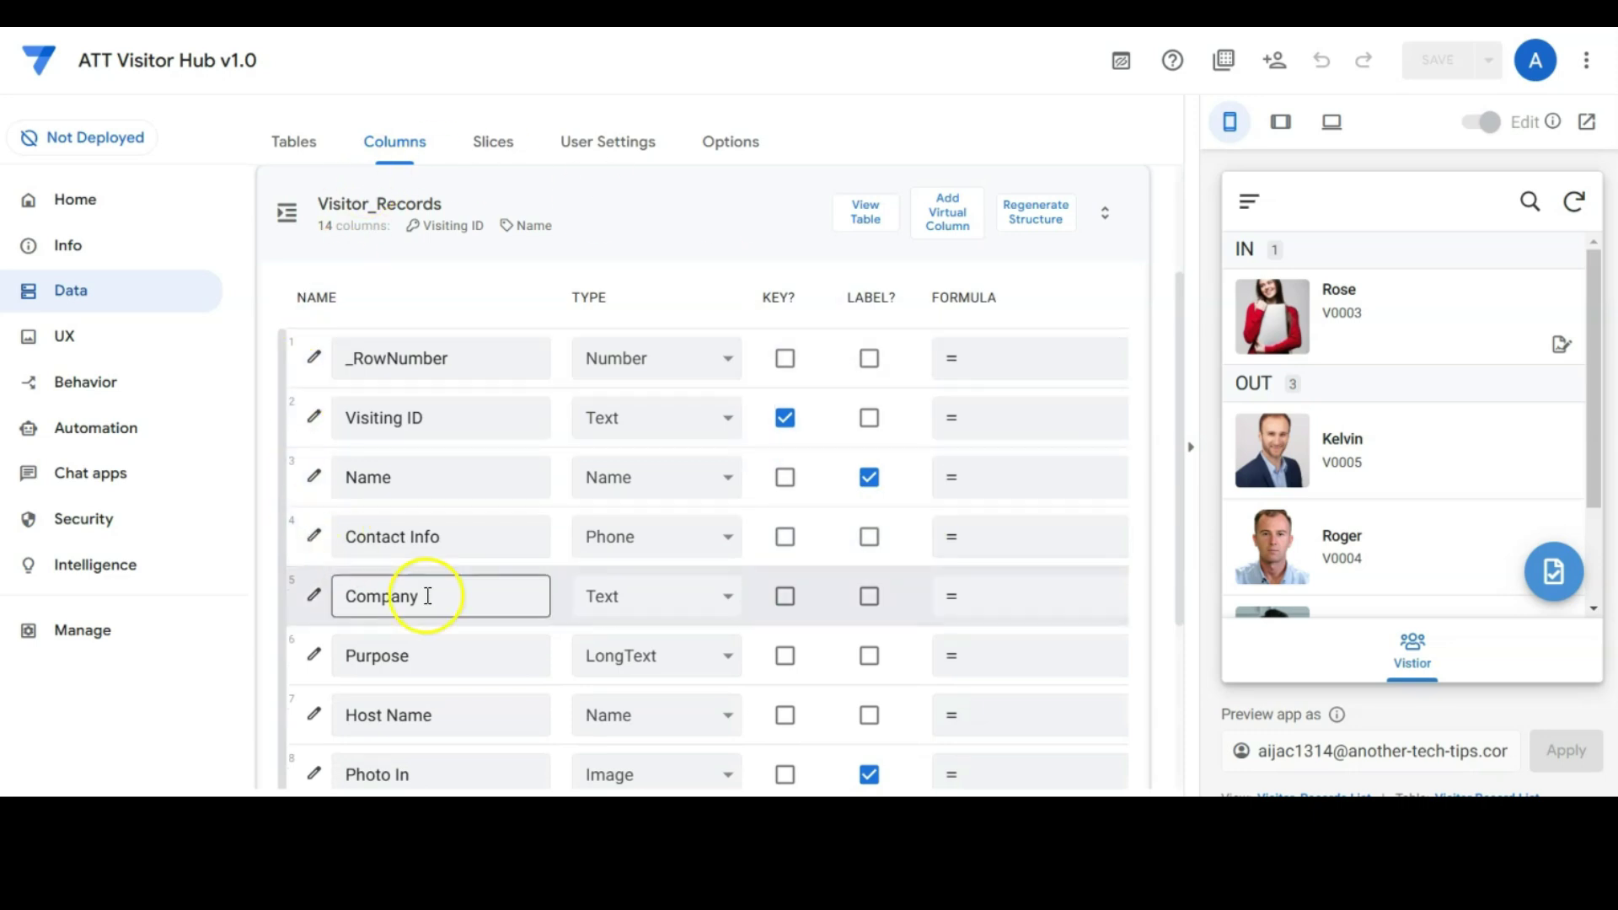
{"action": "left_click", "coordinate": [313, 416]}
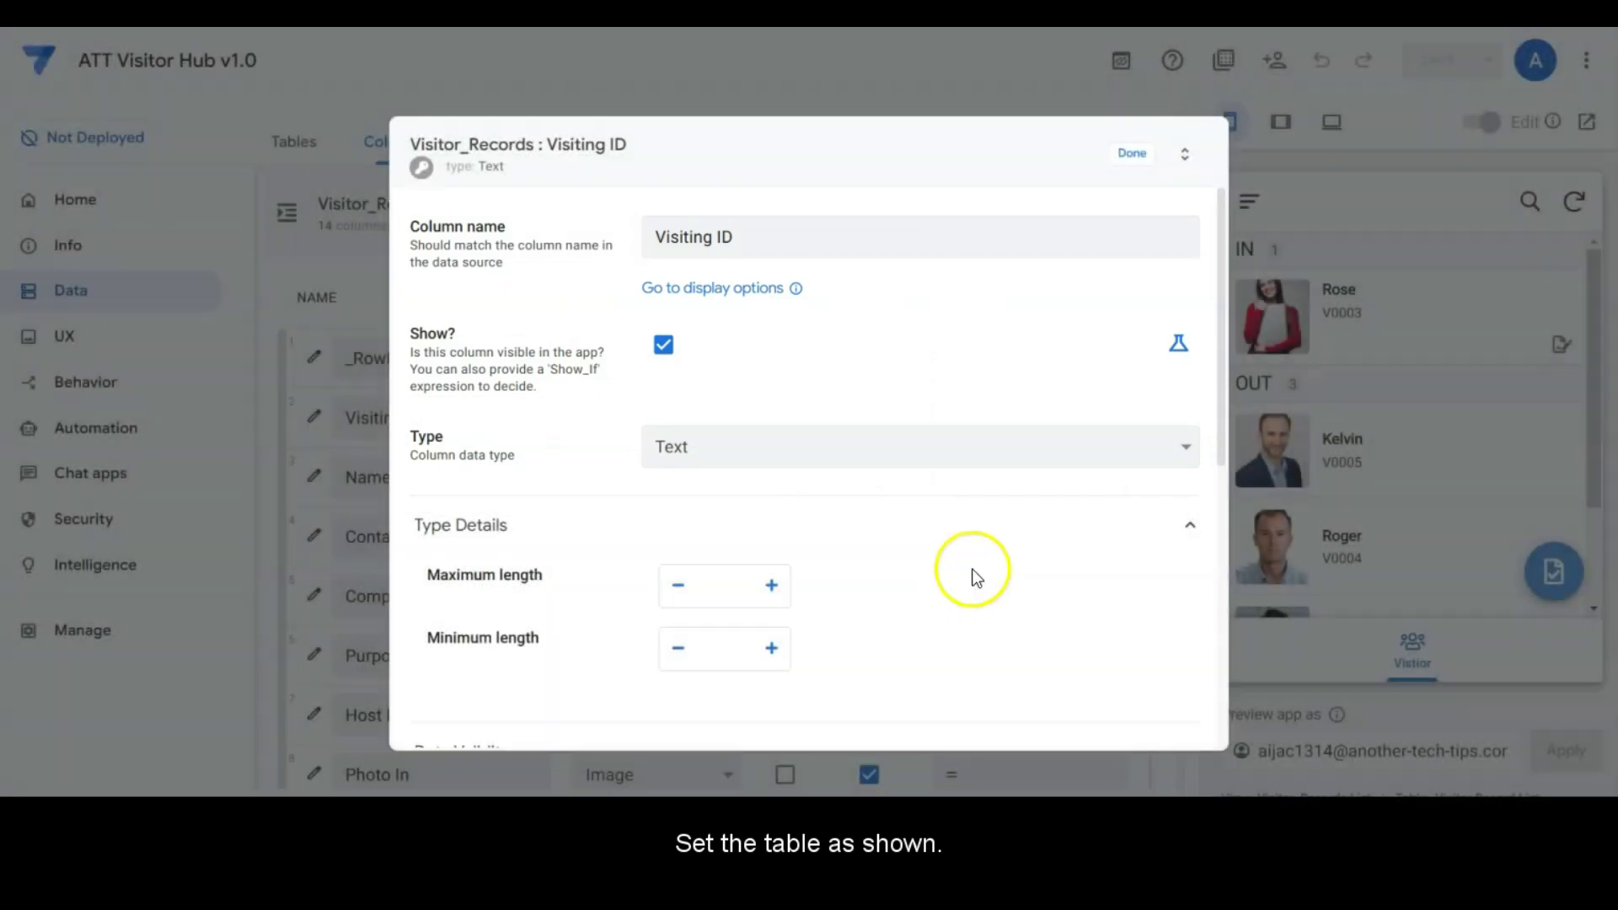
{"action": "scroll", "coordinate": [998, 524], "scroll_direction": "down", "scroll_amount": 5}
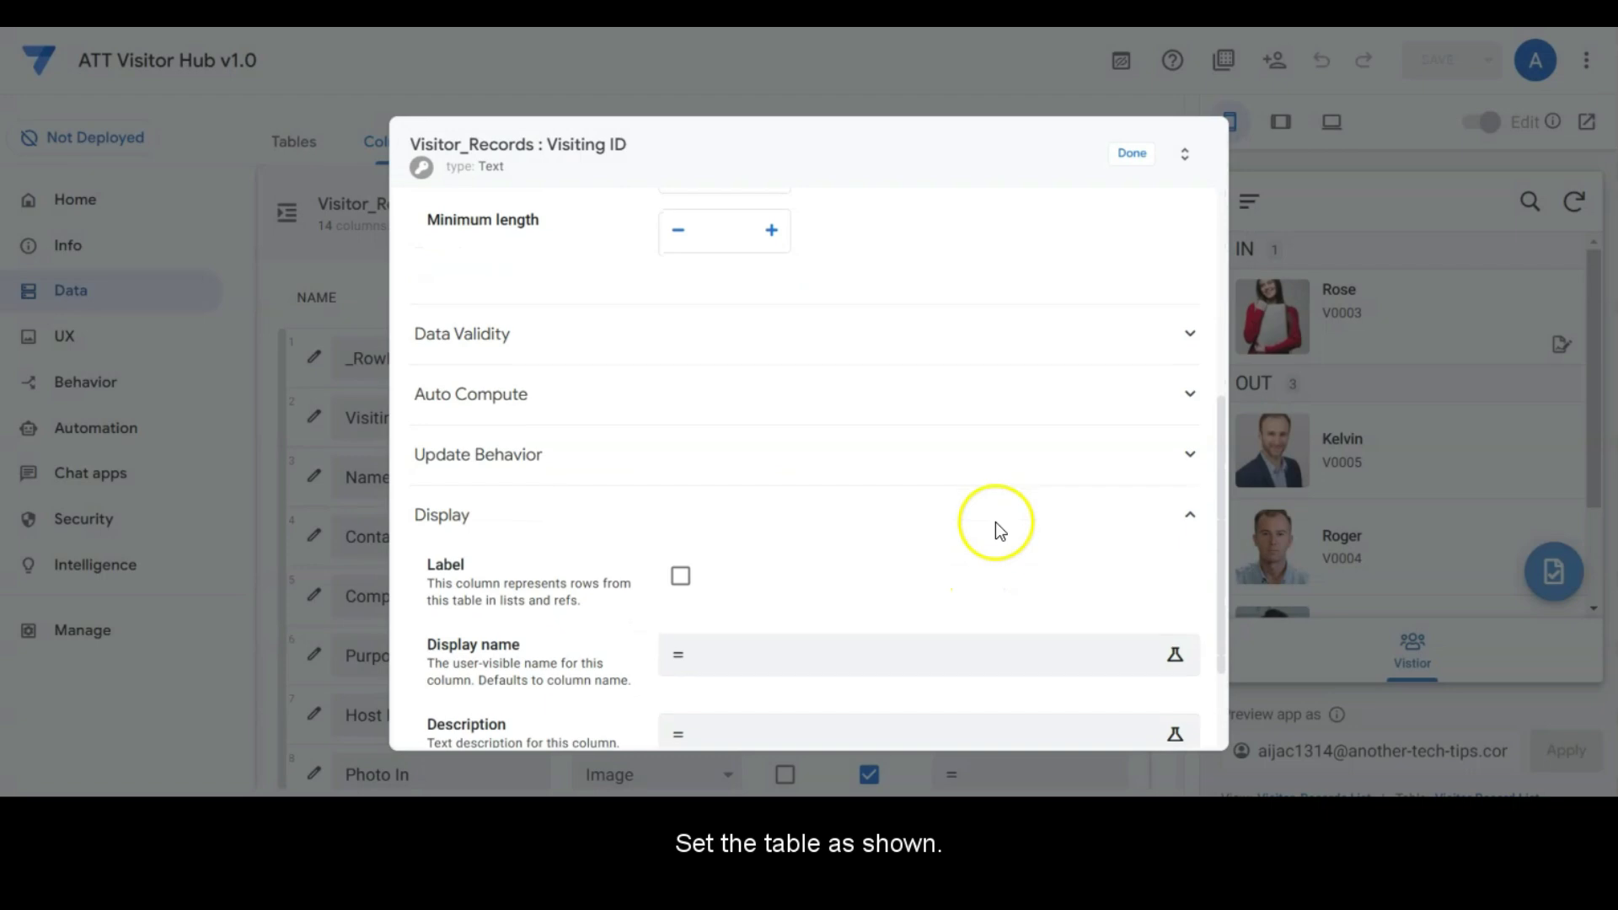
{"action": "left_click", "coordinate": [885, 387]}
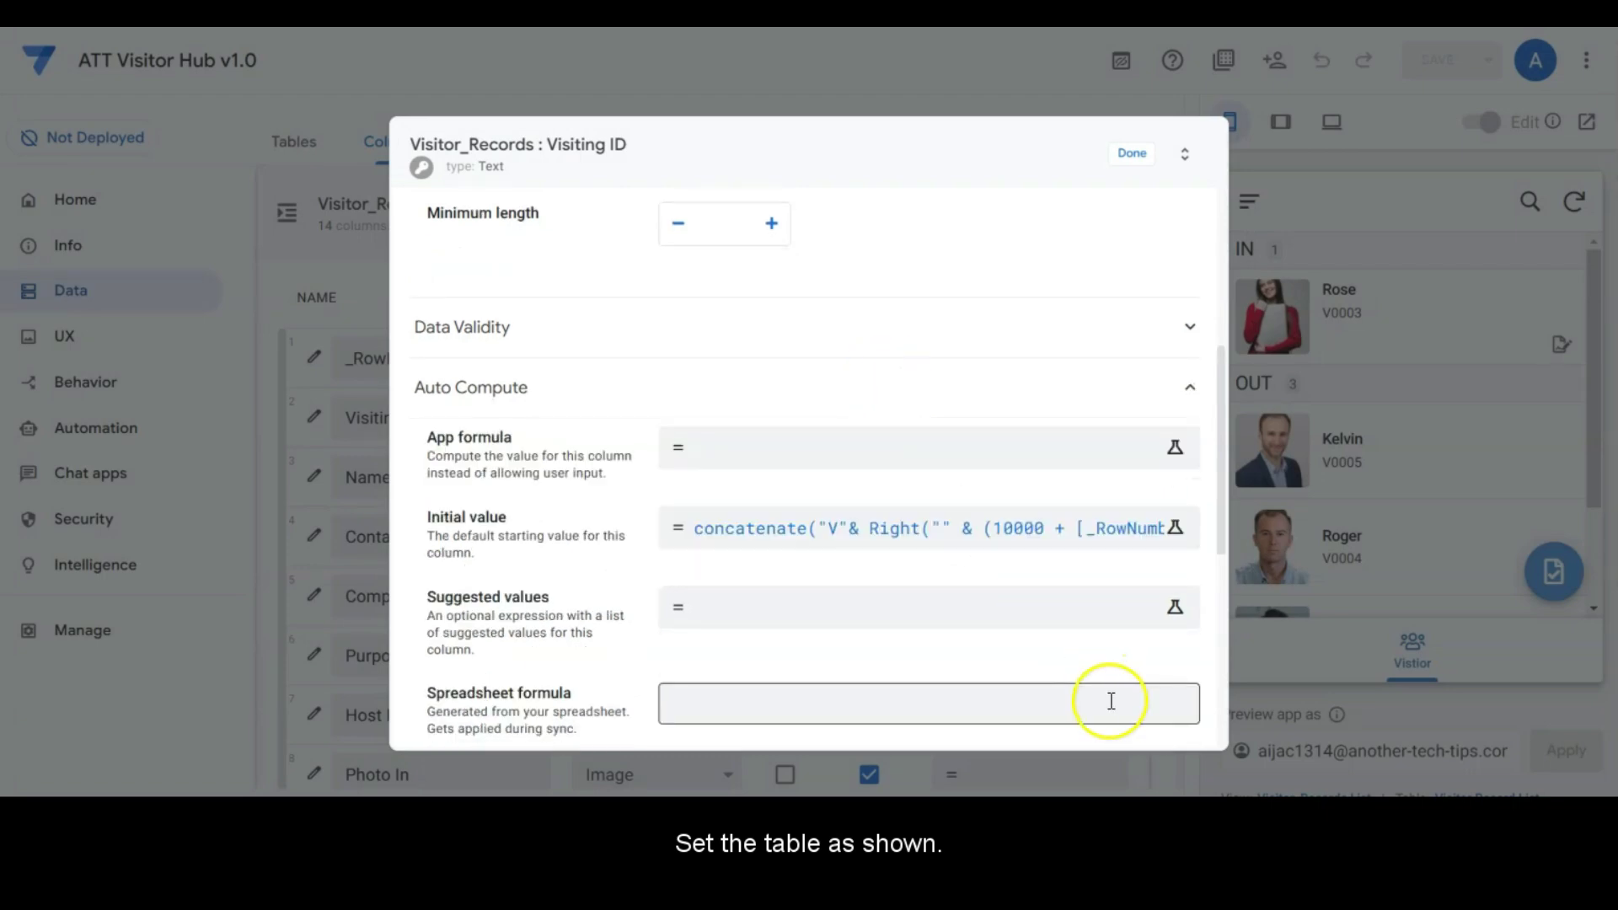
{"action": "left_click", "coordinate": [1063, 529]}
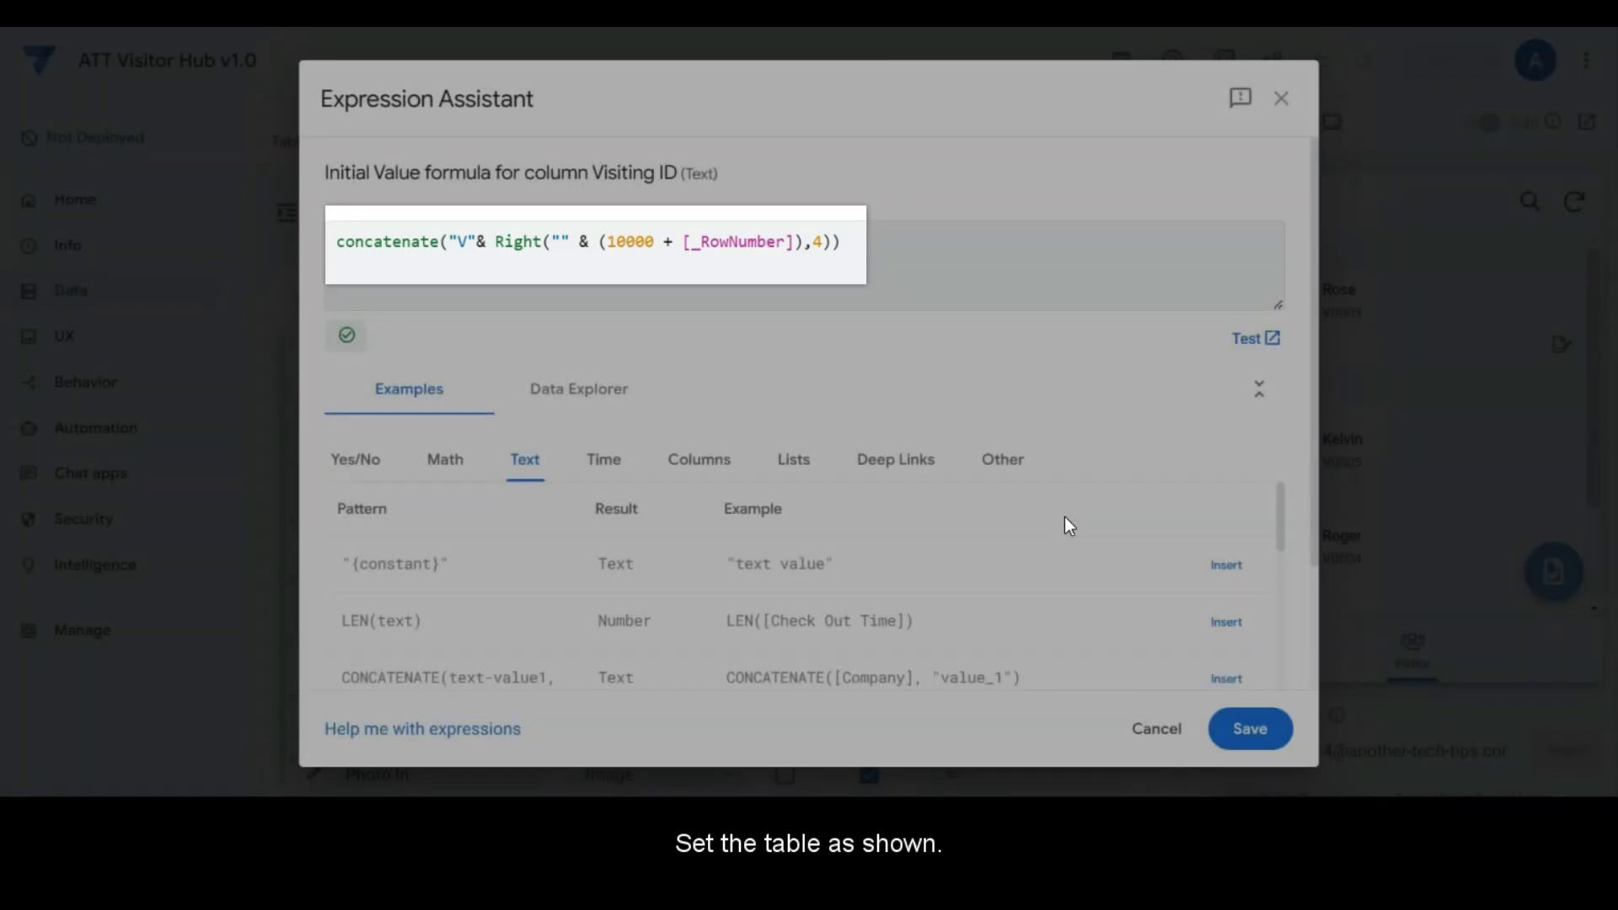
{"action": "left_click", "coordinate": [1161, 730]}
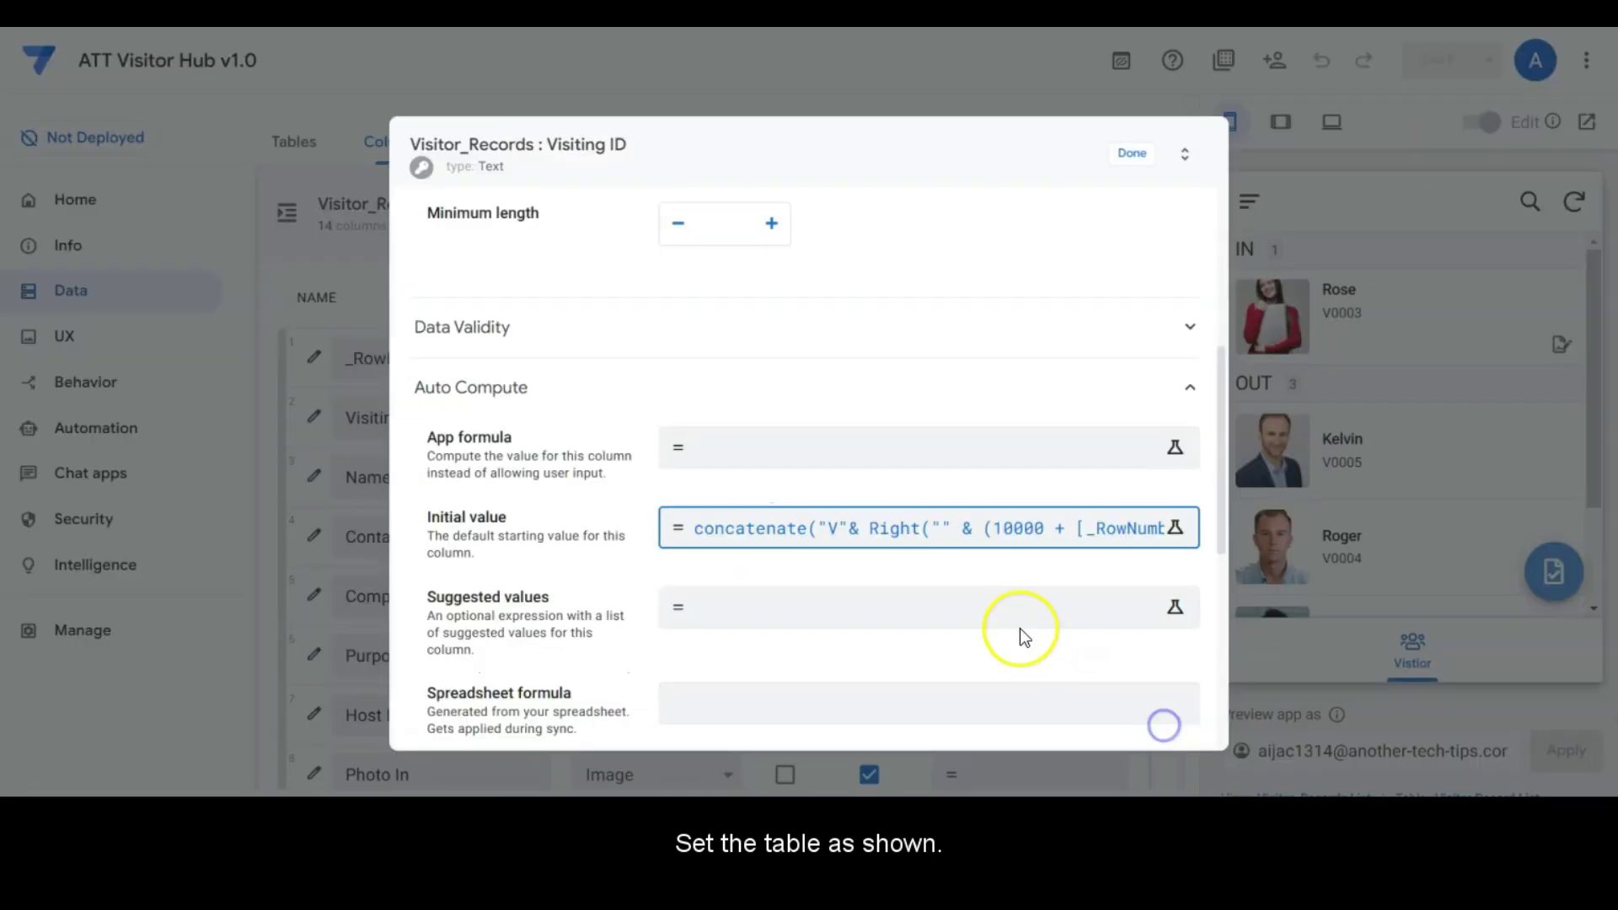
Step: Review the Visiting ID update behavior settings and close the column dialog
{"action": "scroll", "coordinate": [1020, 628], "scroll_direction": "down", "scroll_amount": 6}
{"action": "left_click", "coordinate": [767, 314]}
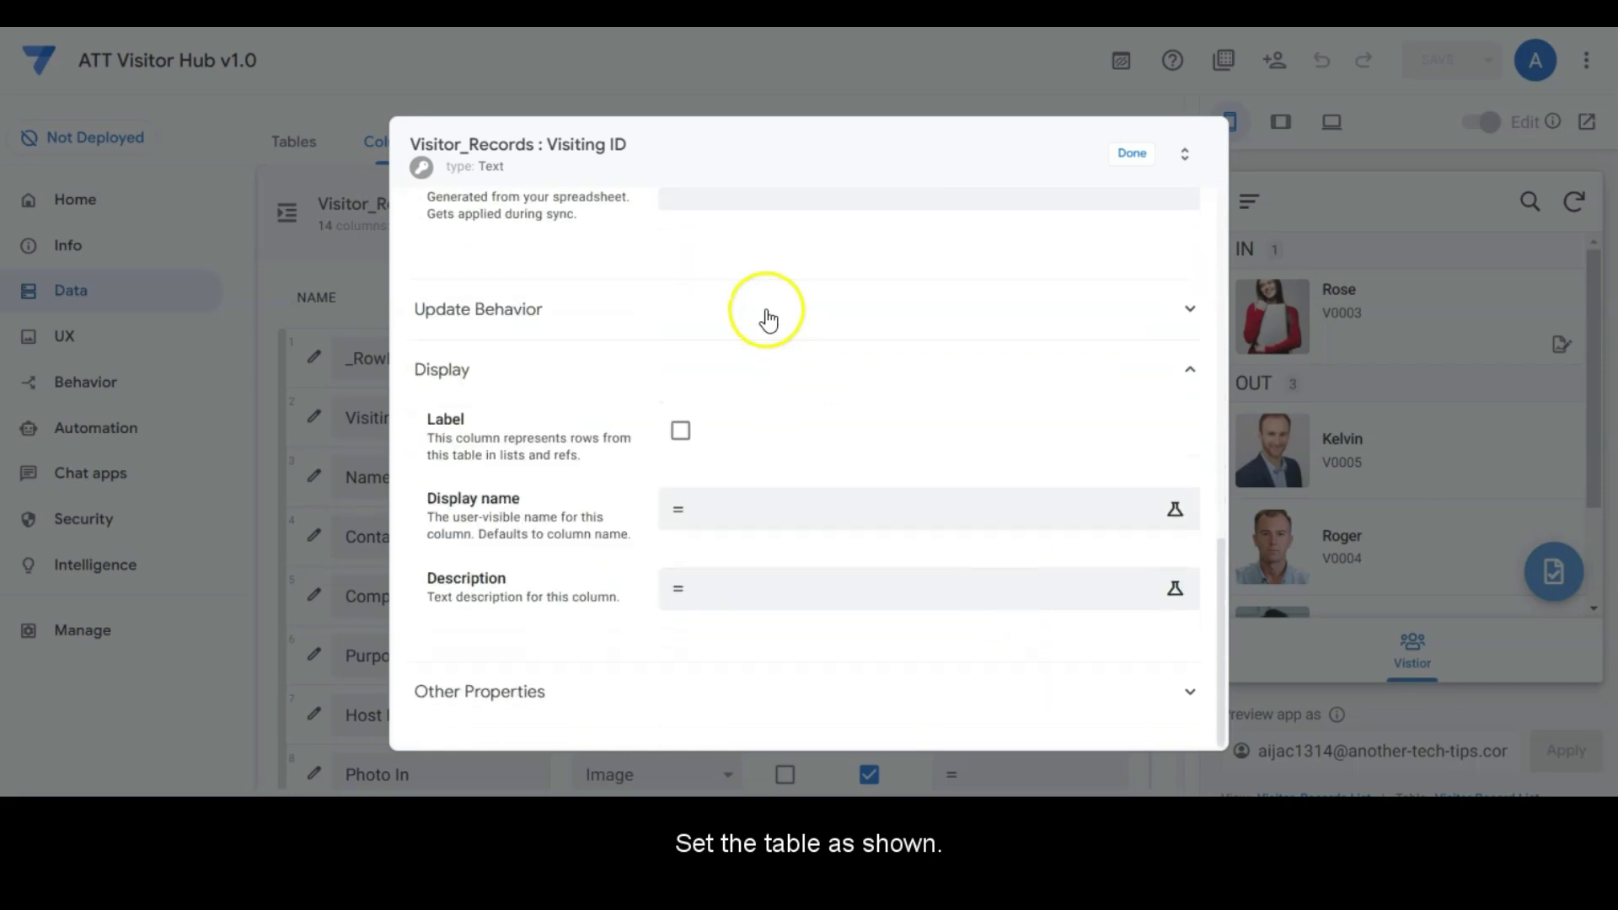
{"action": "left_click", "coordinate": [1160, 158]}
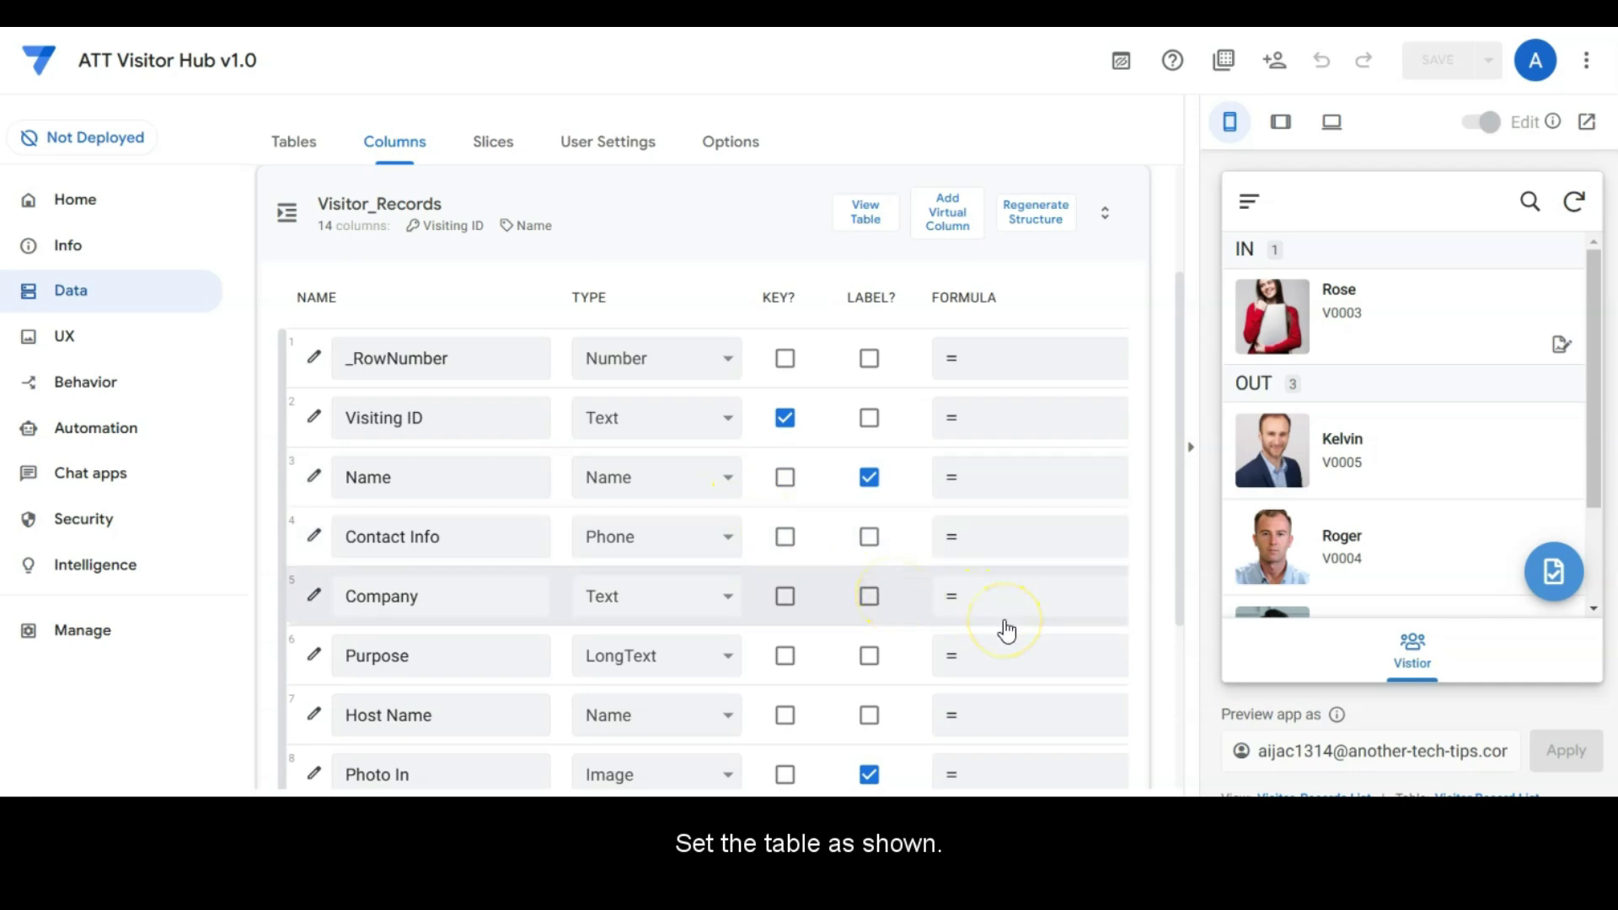
Step: Give the Check In Time column an initial value of NOW()
{"action": "left_click_drag", "start_coordinate": [1180, 411], "coordinate": [1144, 552]}
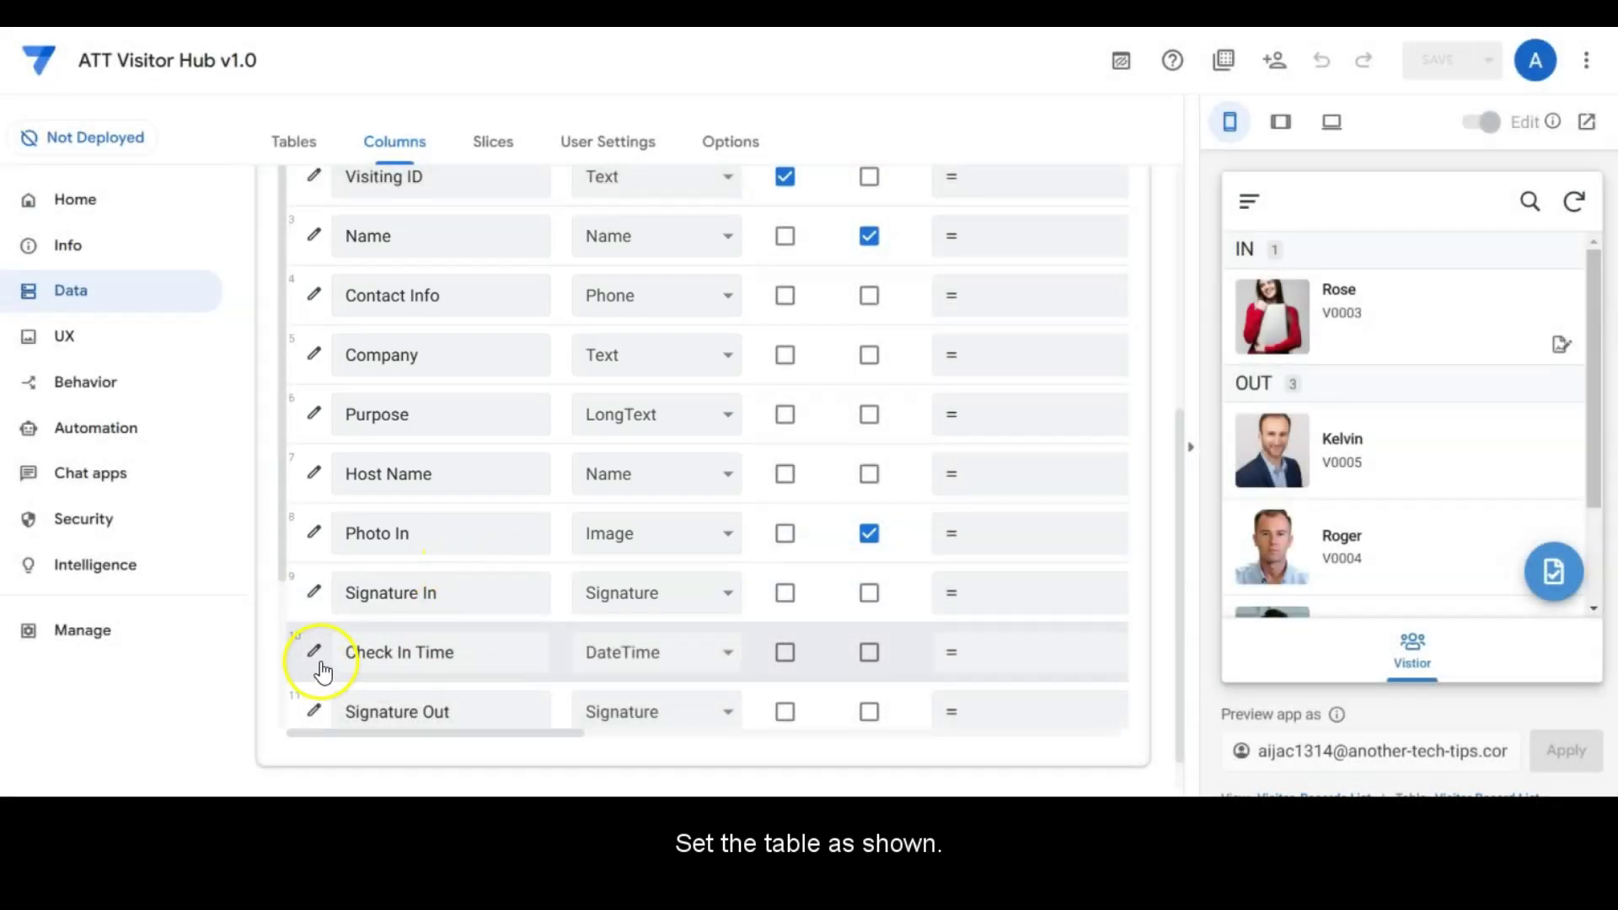
{"action": "left_click", "coordinate": [318, 662]}
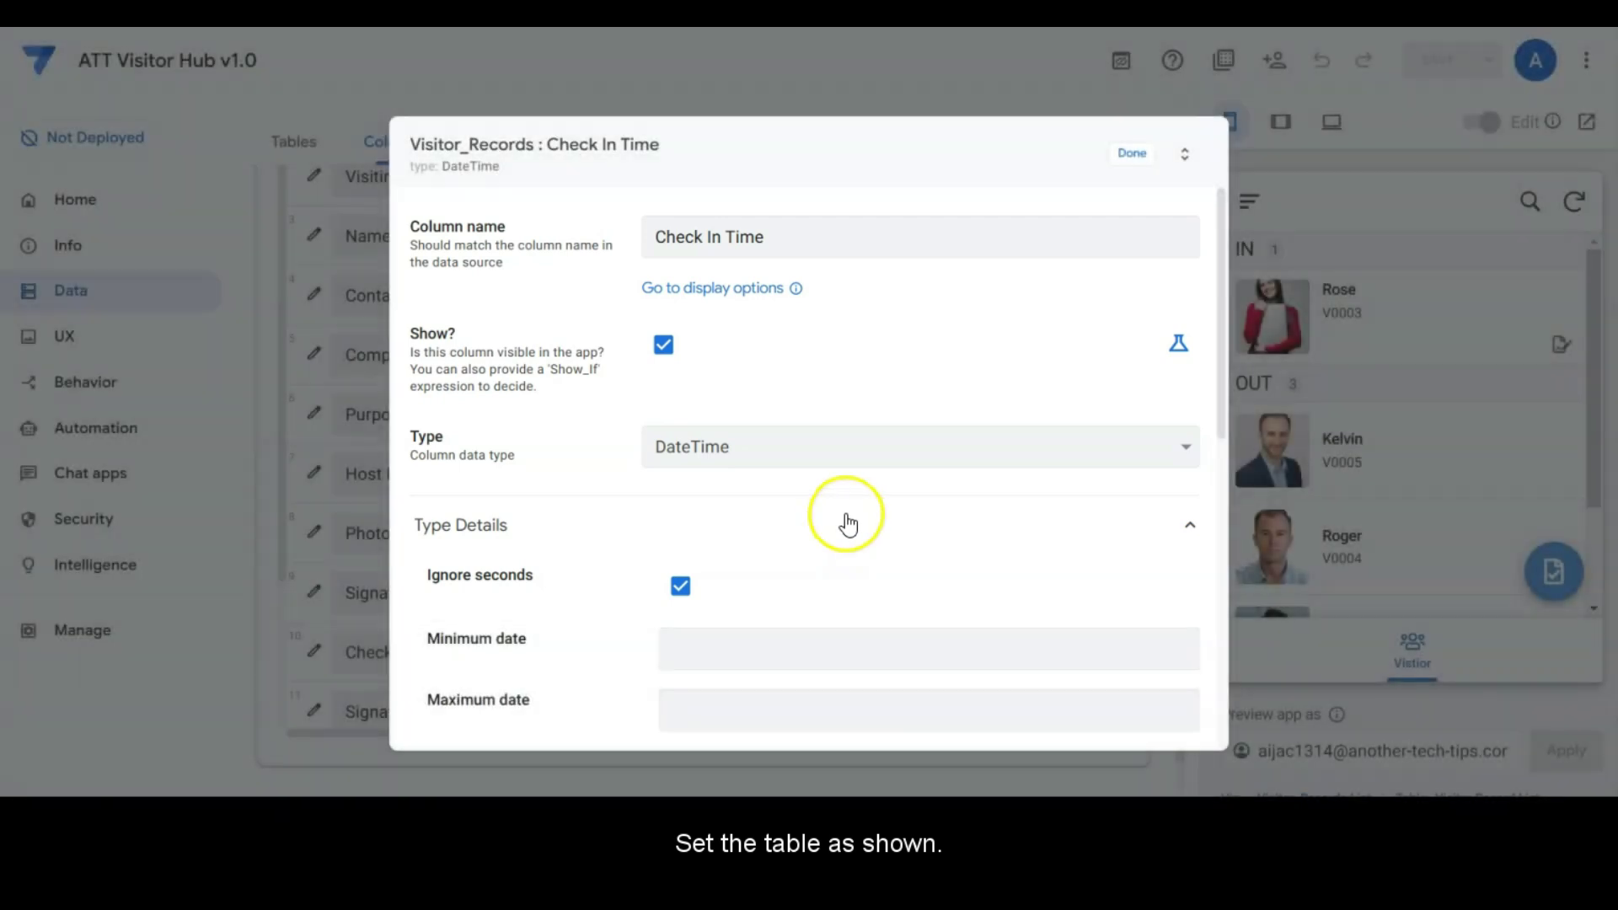
{"action": "scroll", "coordinate": [861, 488], "scroll_direction": "down", "scroll_amount": 2}
{"action": "scroll", "coordinate": [861, 488], "scroll_direction": "down", "scroll_amount": 5}
{"action": "left_click", "coordinate": [805, 406]}
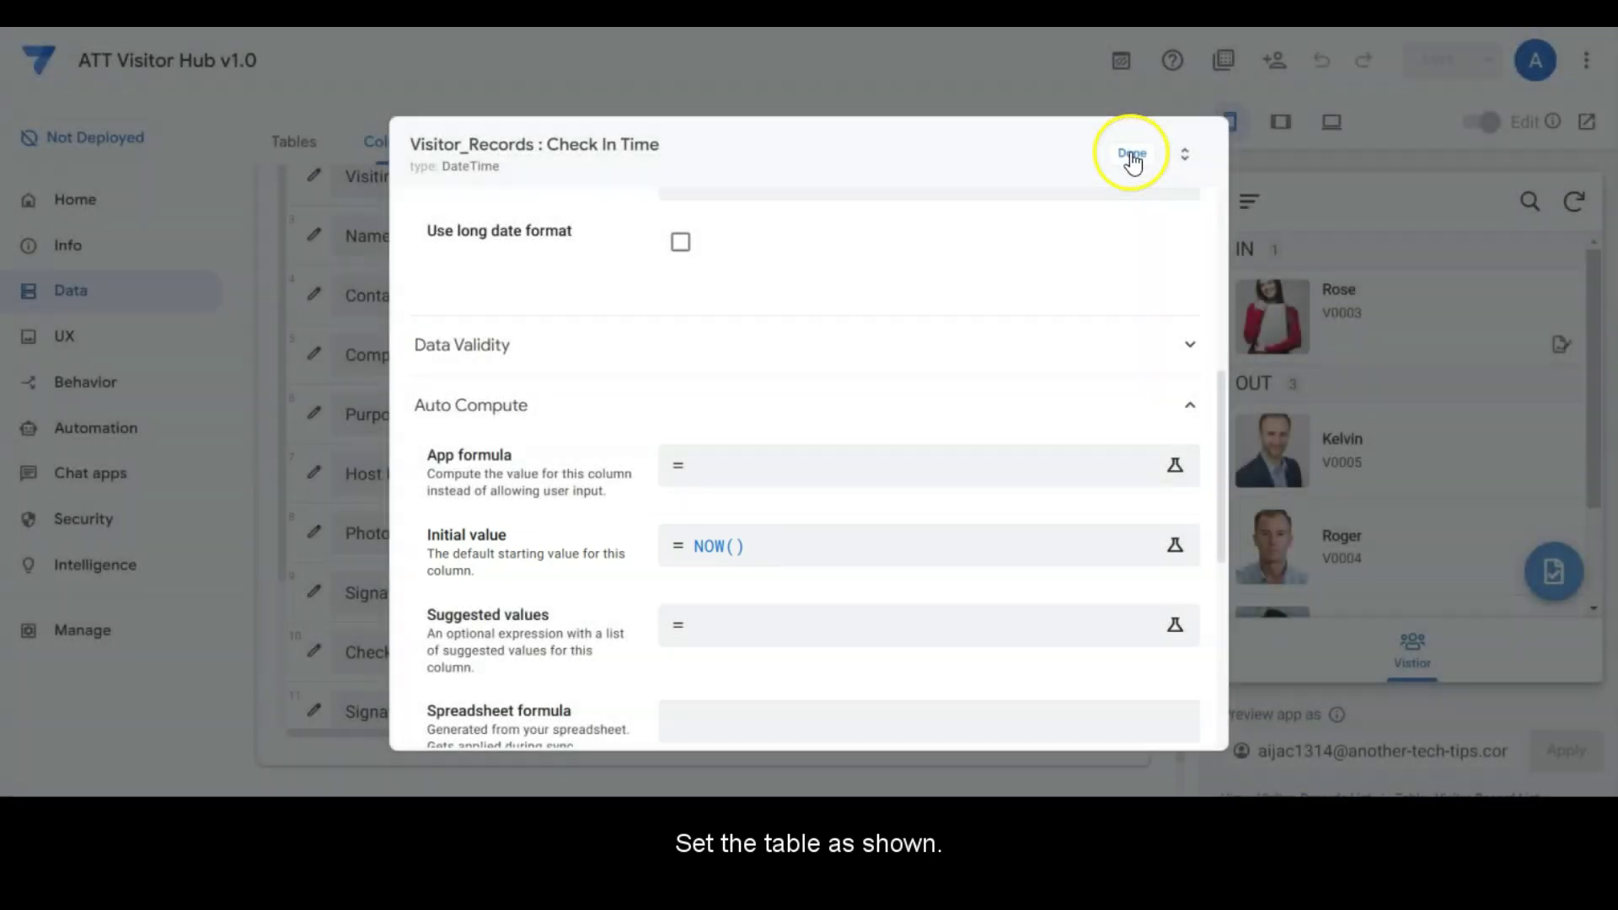
{"action": "left_click", "coordinate": [1132, 157]}
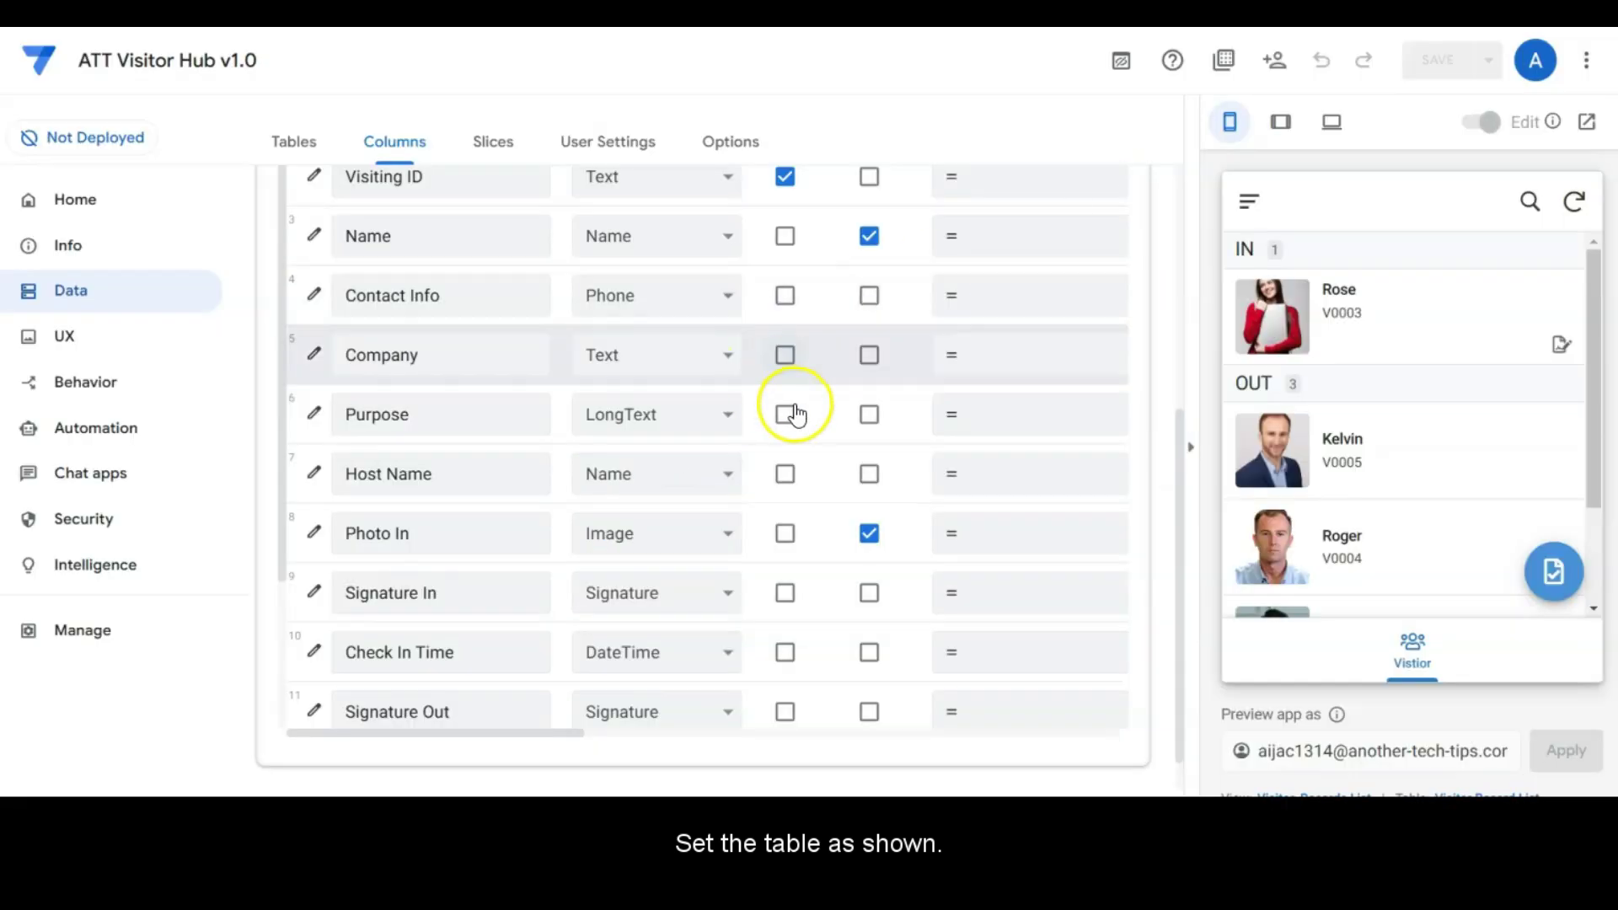
Step: Show Check Out Time only when [Status]="OUT" and default it to NOW()
{"action": "scroll", "coordinate": [788, 412], "scroll_direction": "down", "scroll_amount": 2}
{"action": "scroll", "coordinate": [742, 582], "scroll_direction": "down", "scroll_amount": 1}
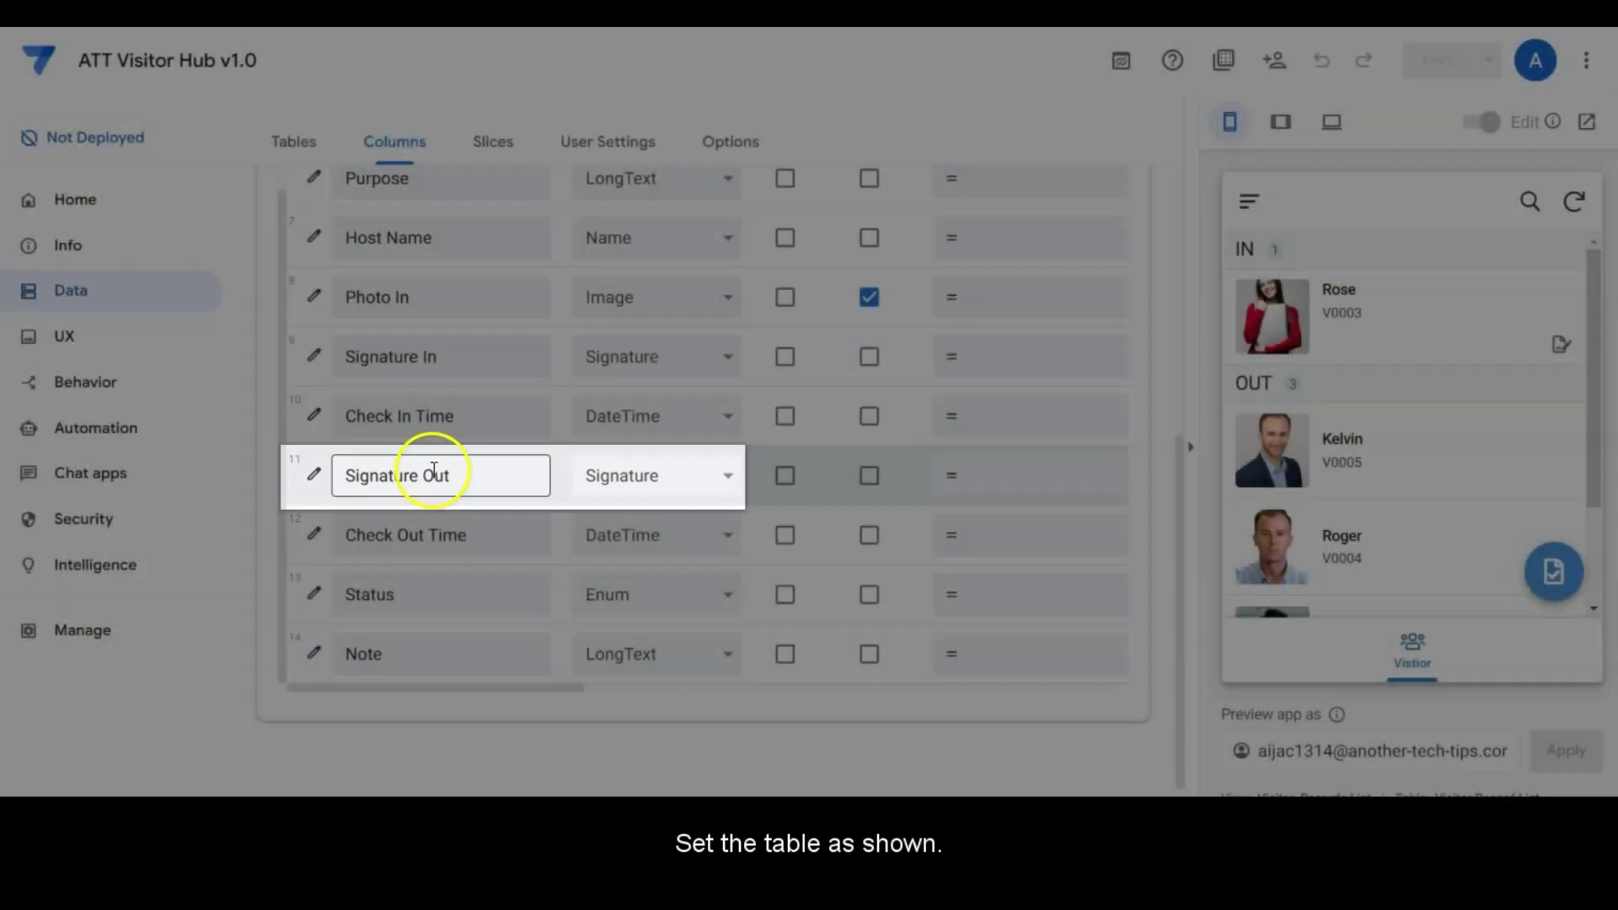
{"action": "left_click", "coordinate": [313, 533]}
{"action": "left_click", "coordinate": [1131, 638]}
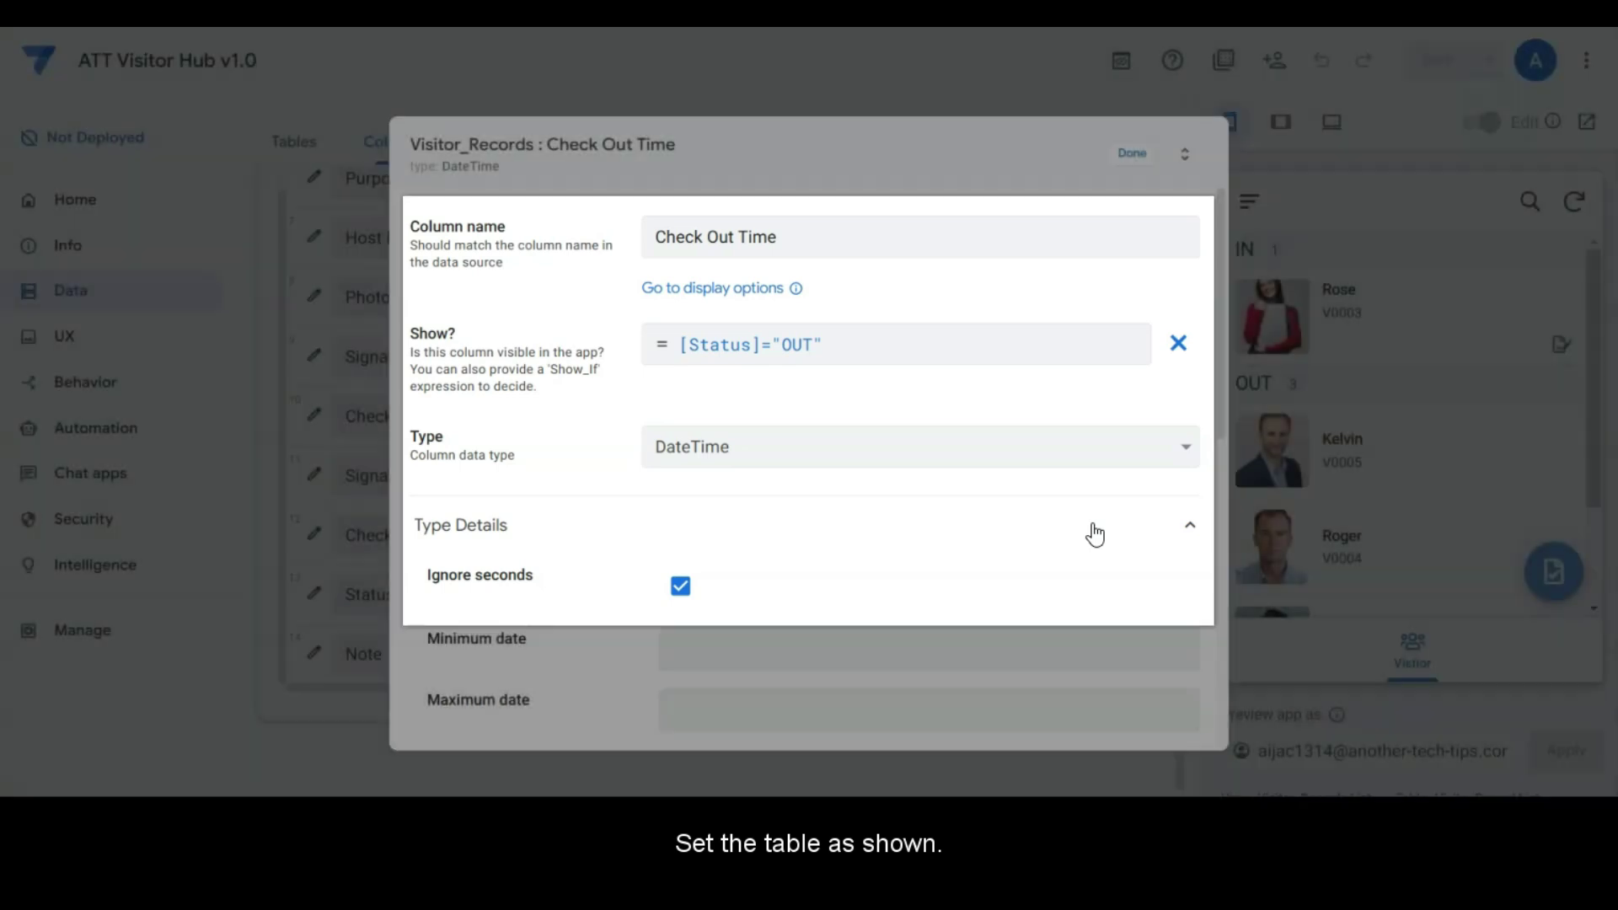
{"action": "left_click", "coordinate": [1107, 514]}
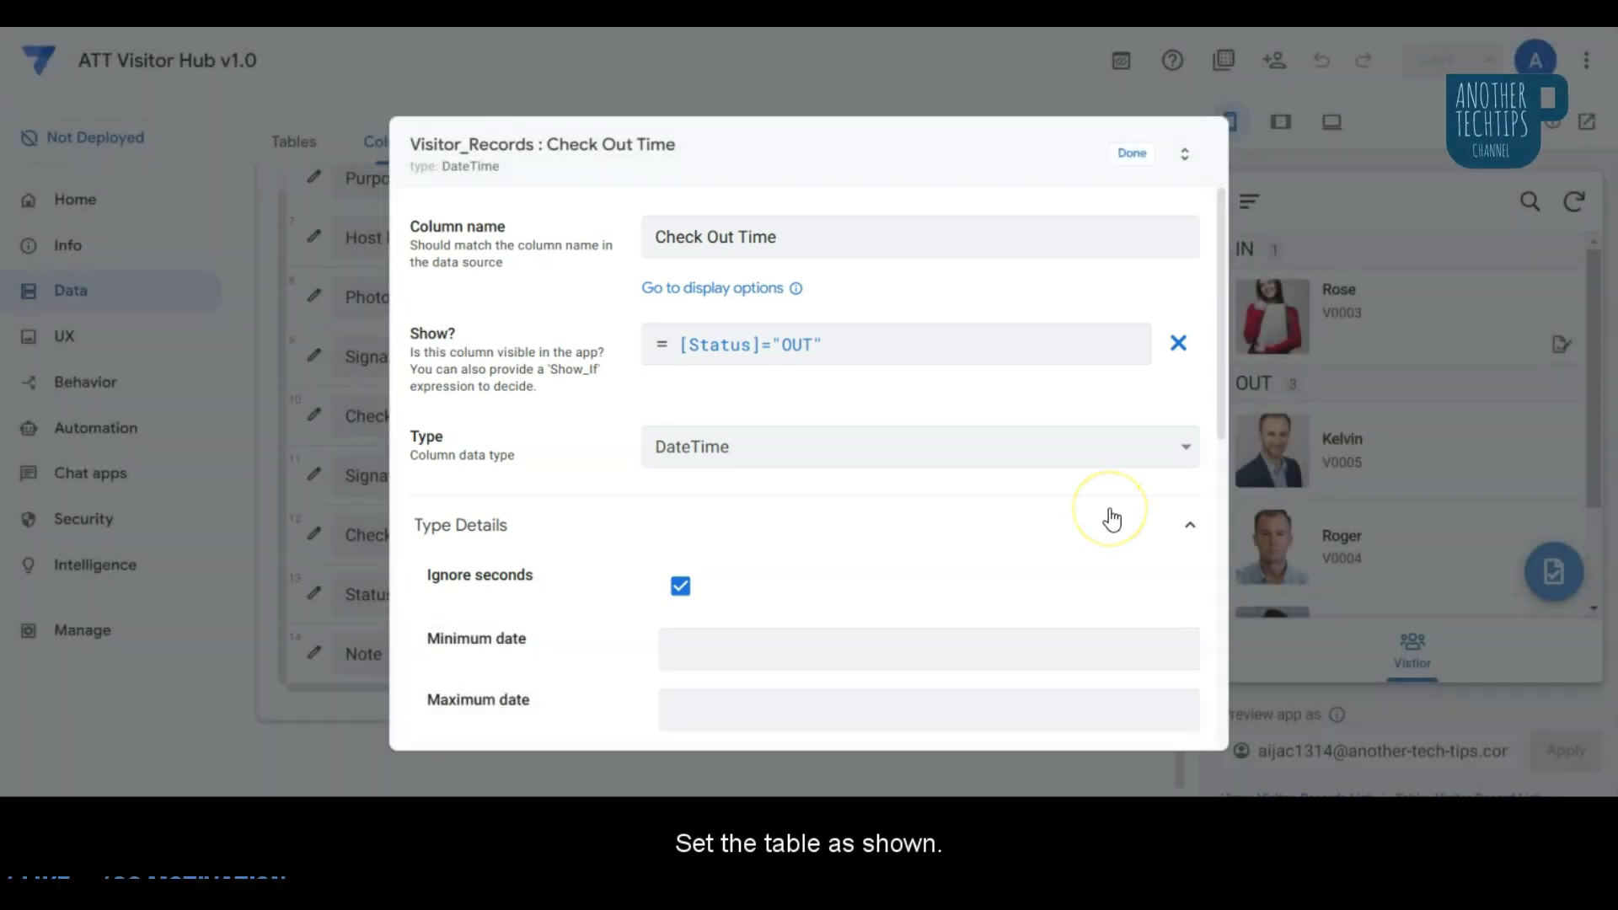
{"action": "scroll", "coordinate": [1102, 497], "scroll_direction": "down", "scroll_amount": 5}
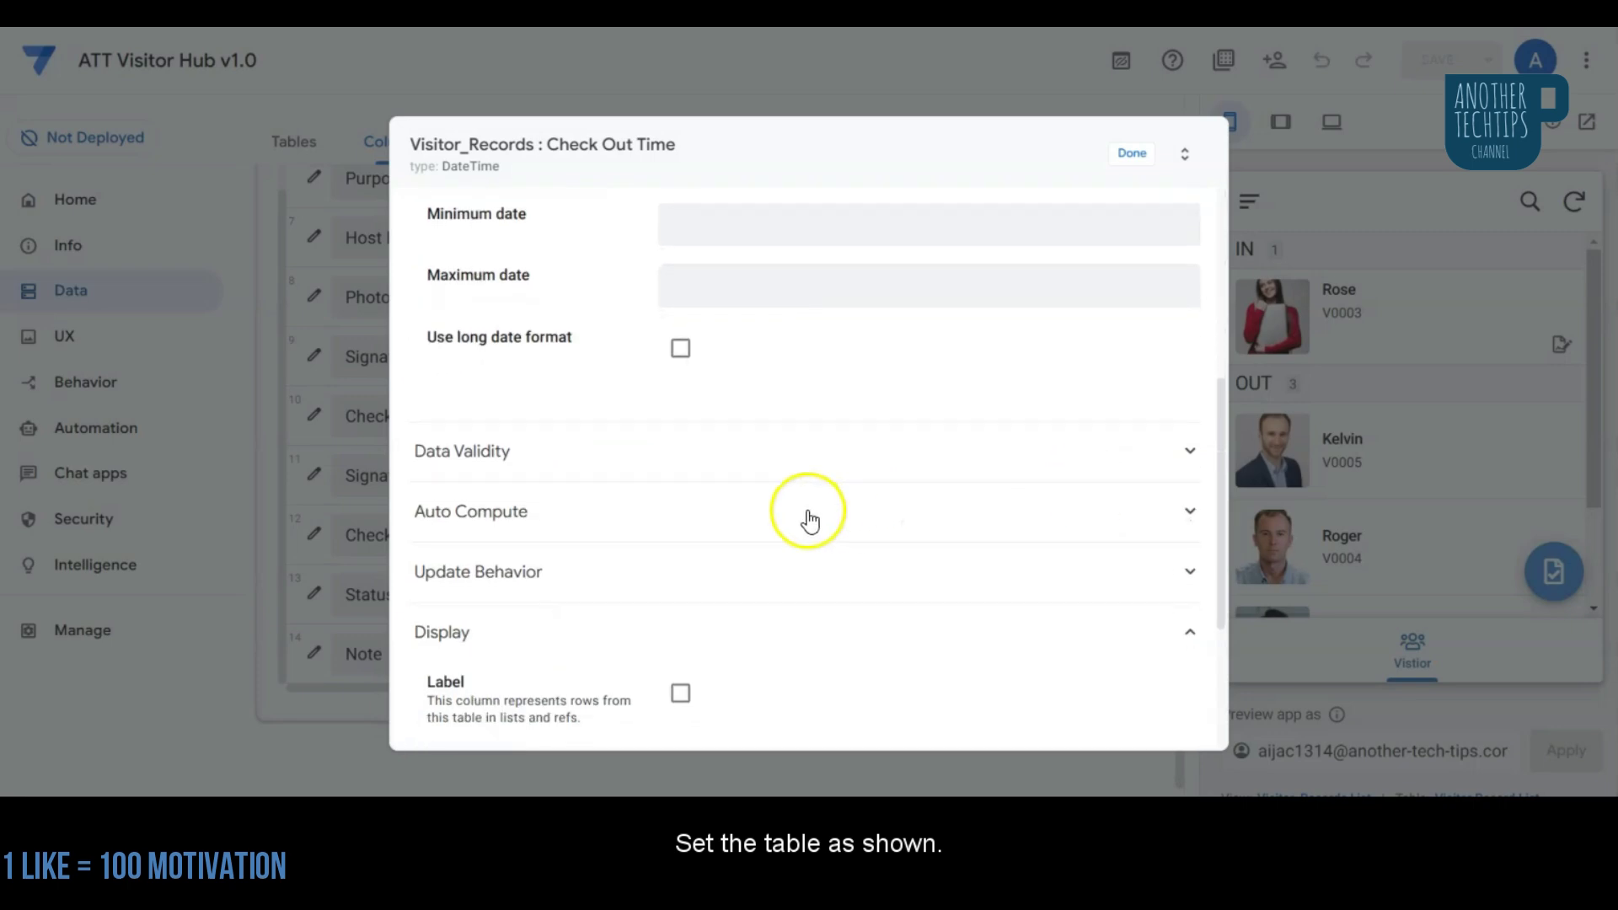
{"action": "left_click", "coordinate": [809, 519]}
{"action": "left_click", "coordinate": [977, 729]}
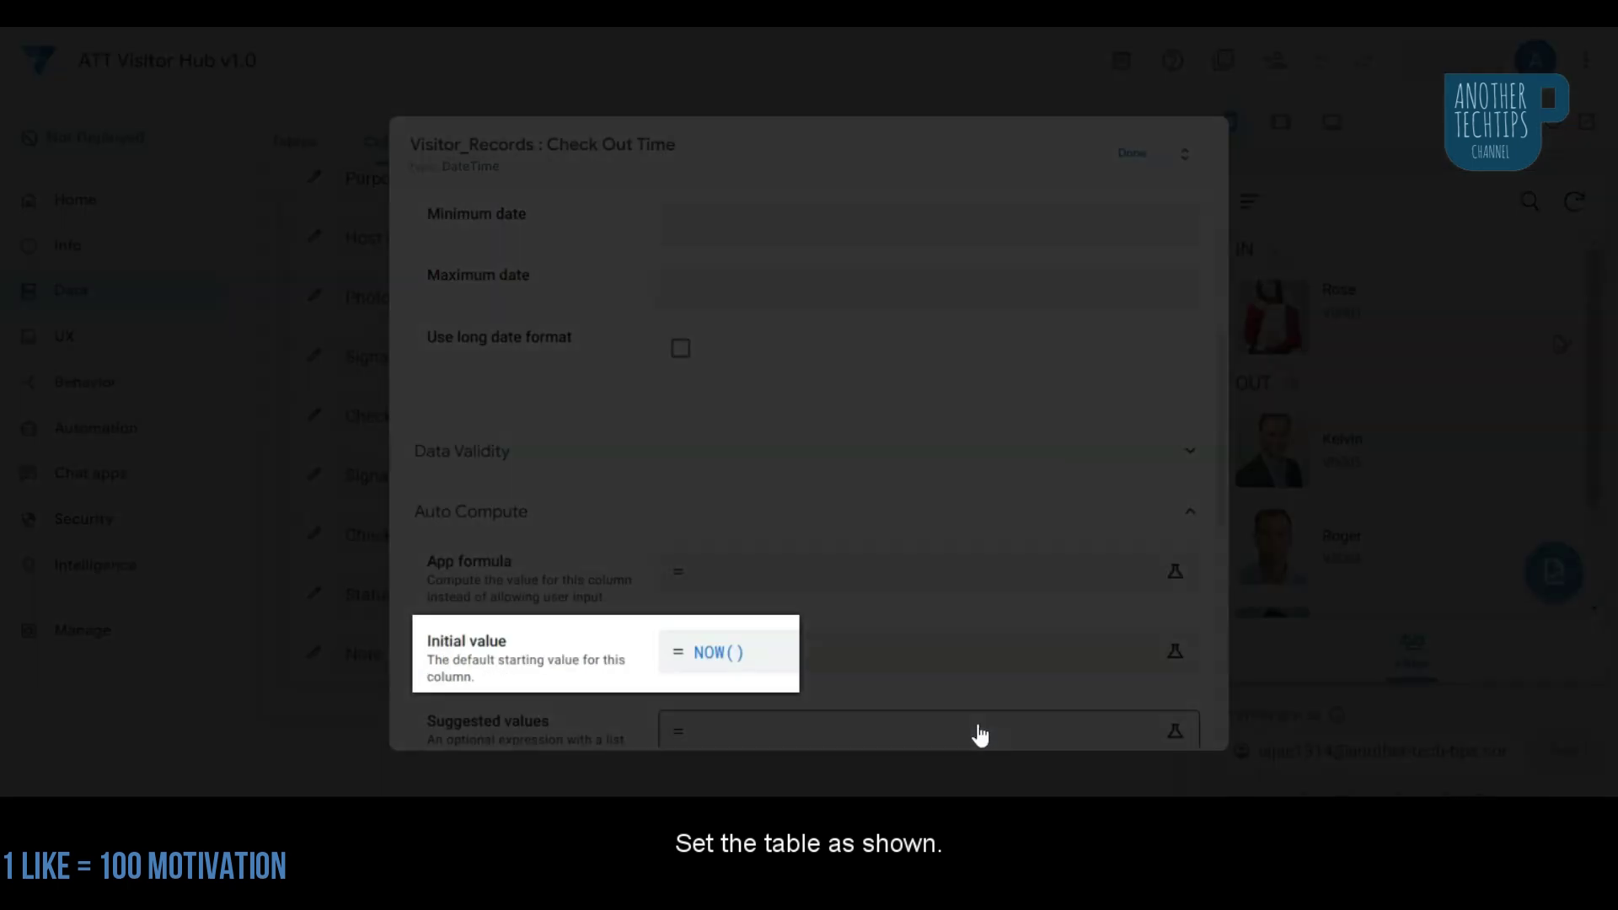
{"action": "left_click", "coordinate": [986, 695]}
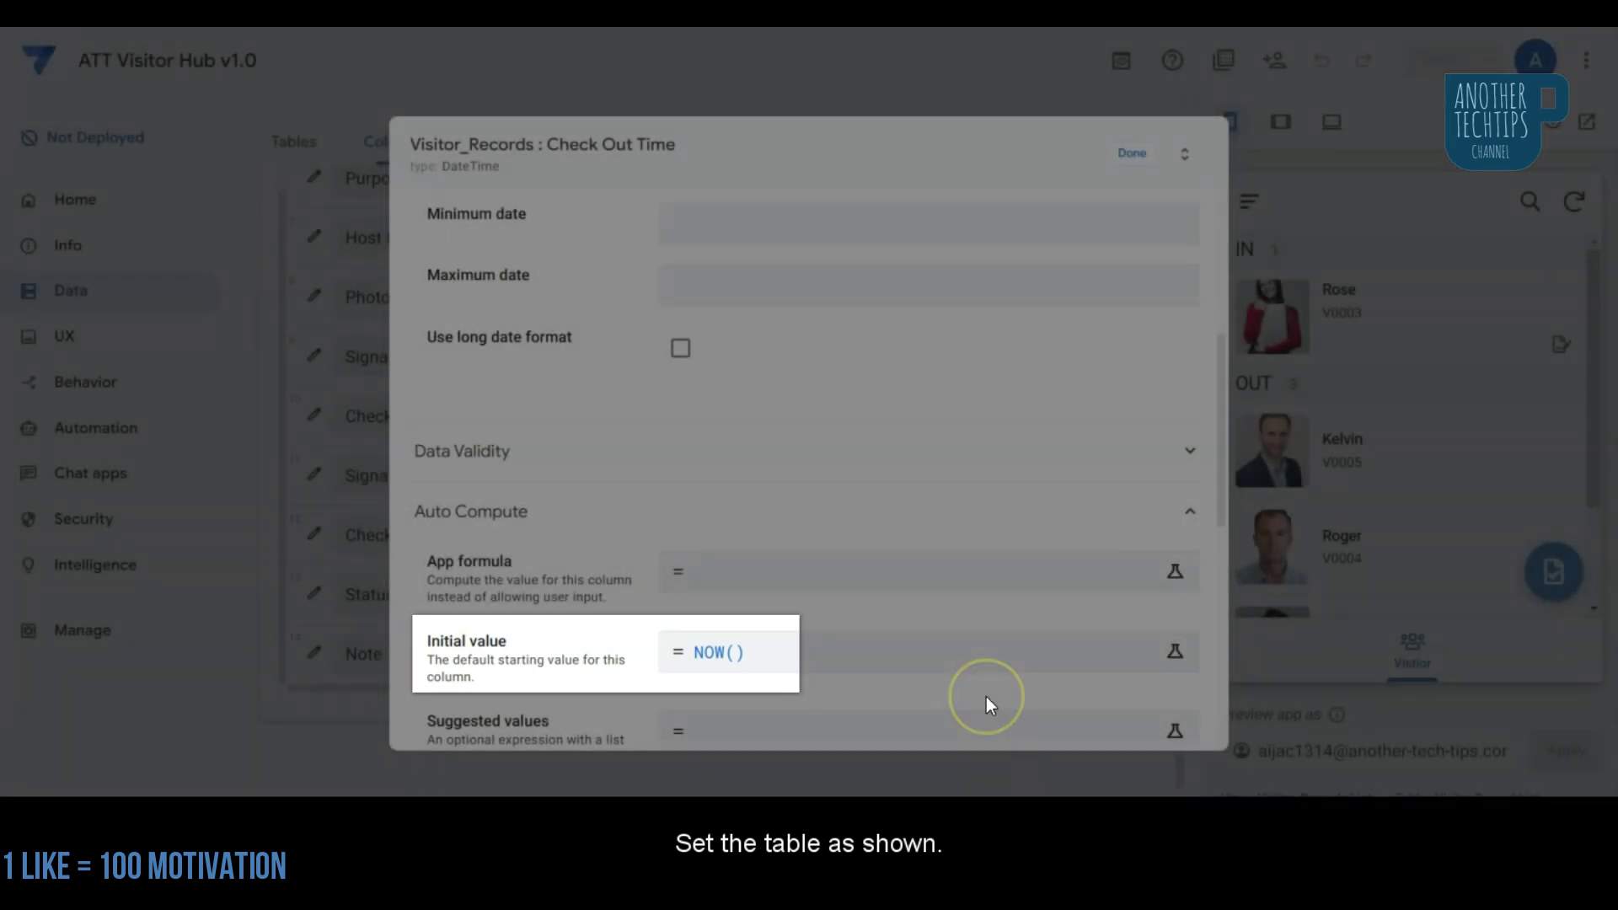
{"action": "left_click", "coordinate": [987, 688]}
Step: Enable Reset on edit for Check Out Time and close its settings
{"action": "scroll", "coordinate": [988, 687], "scroll_direction": "down", "scroll_amount": 6}
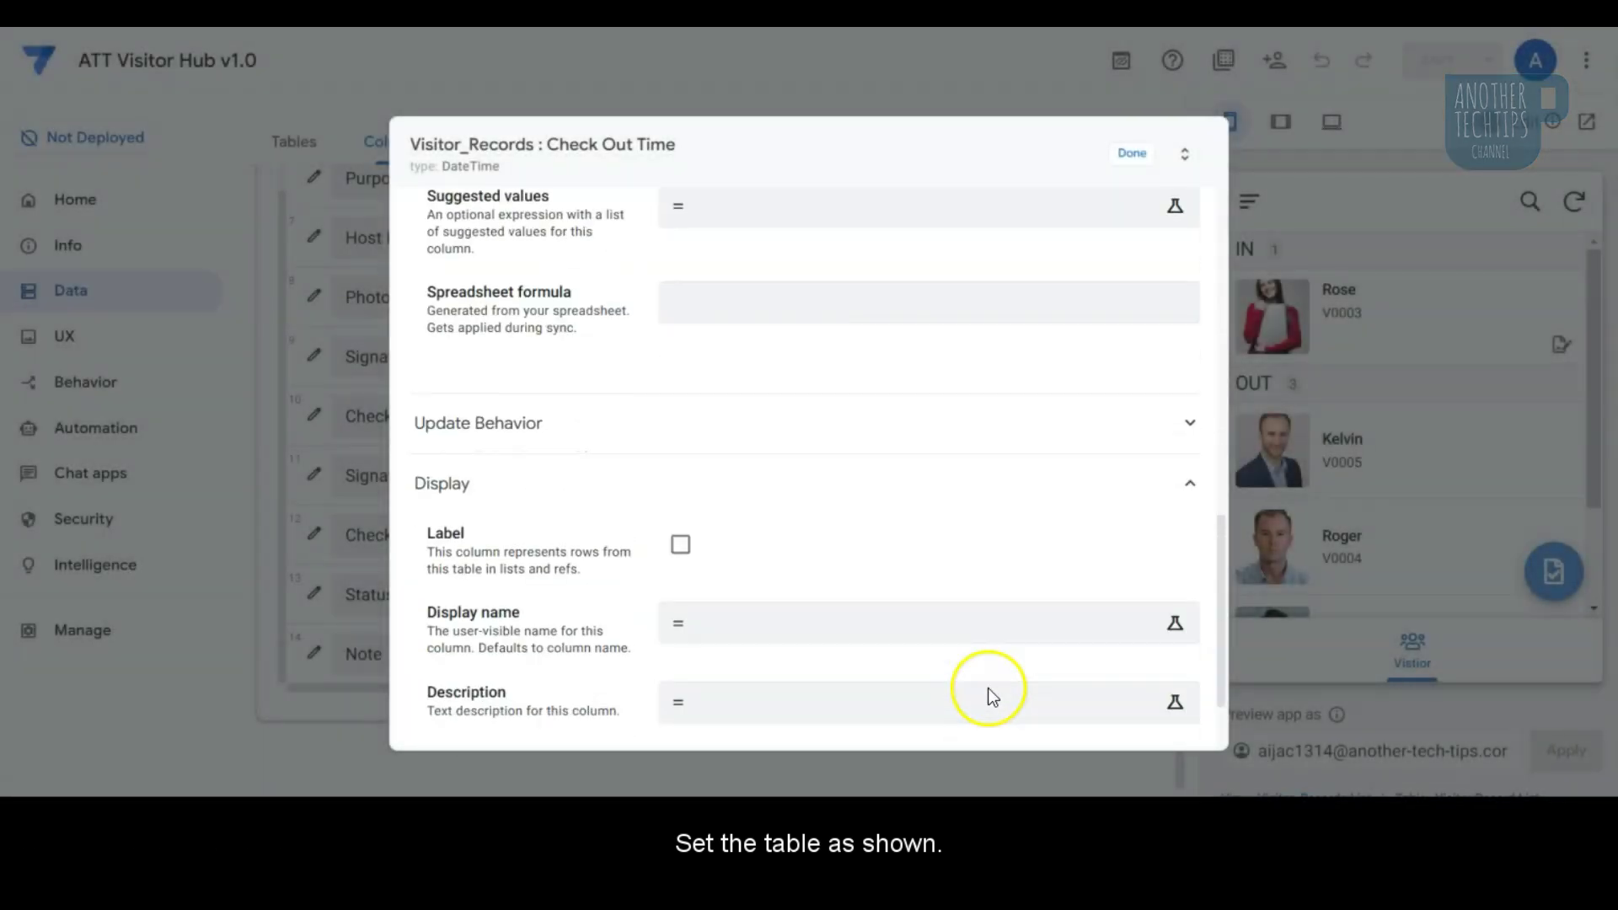
{"action": "left_click", "coordinate": [804, 441]}
{"action": "left_click", "coordinate": [911, 714]}
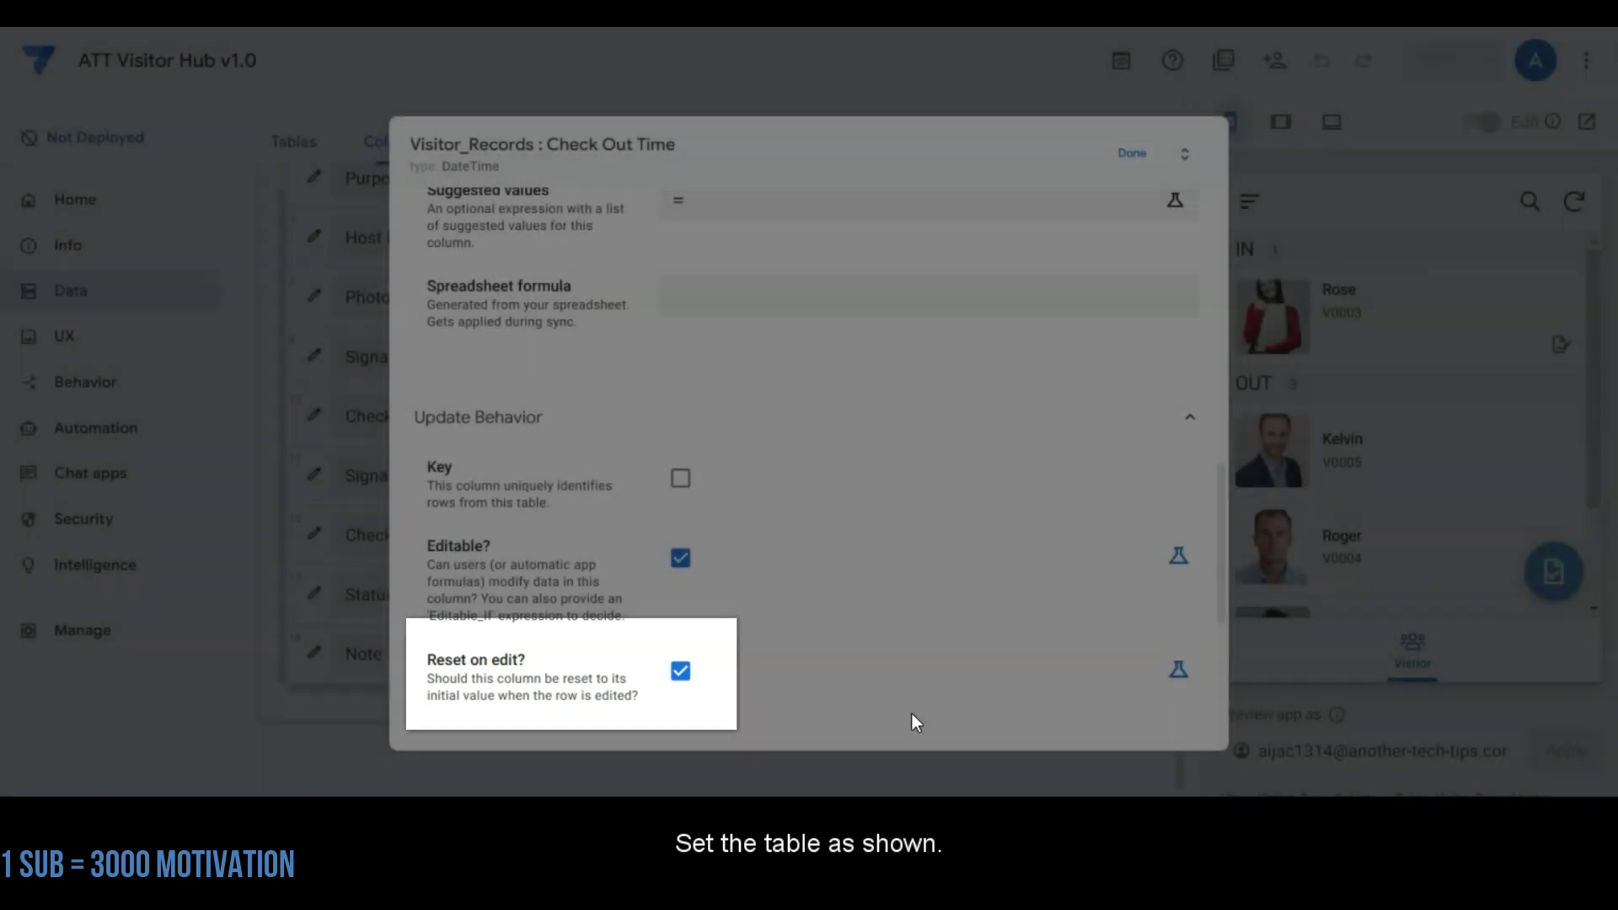
{"action": "left_click", "coordinate": [1138, 154]}
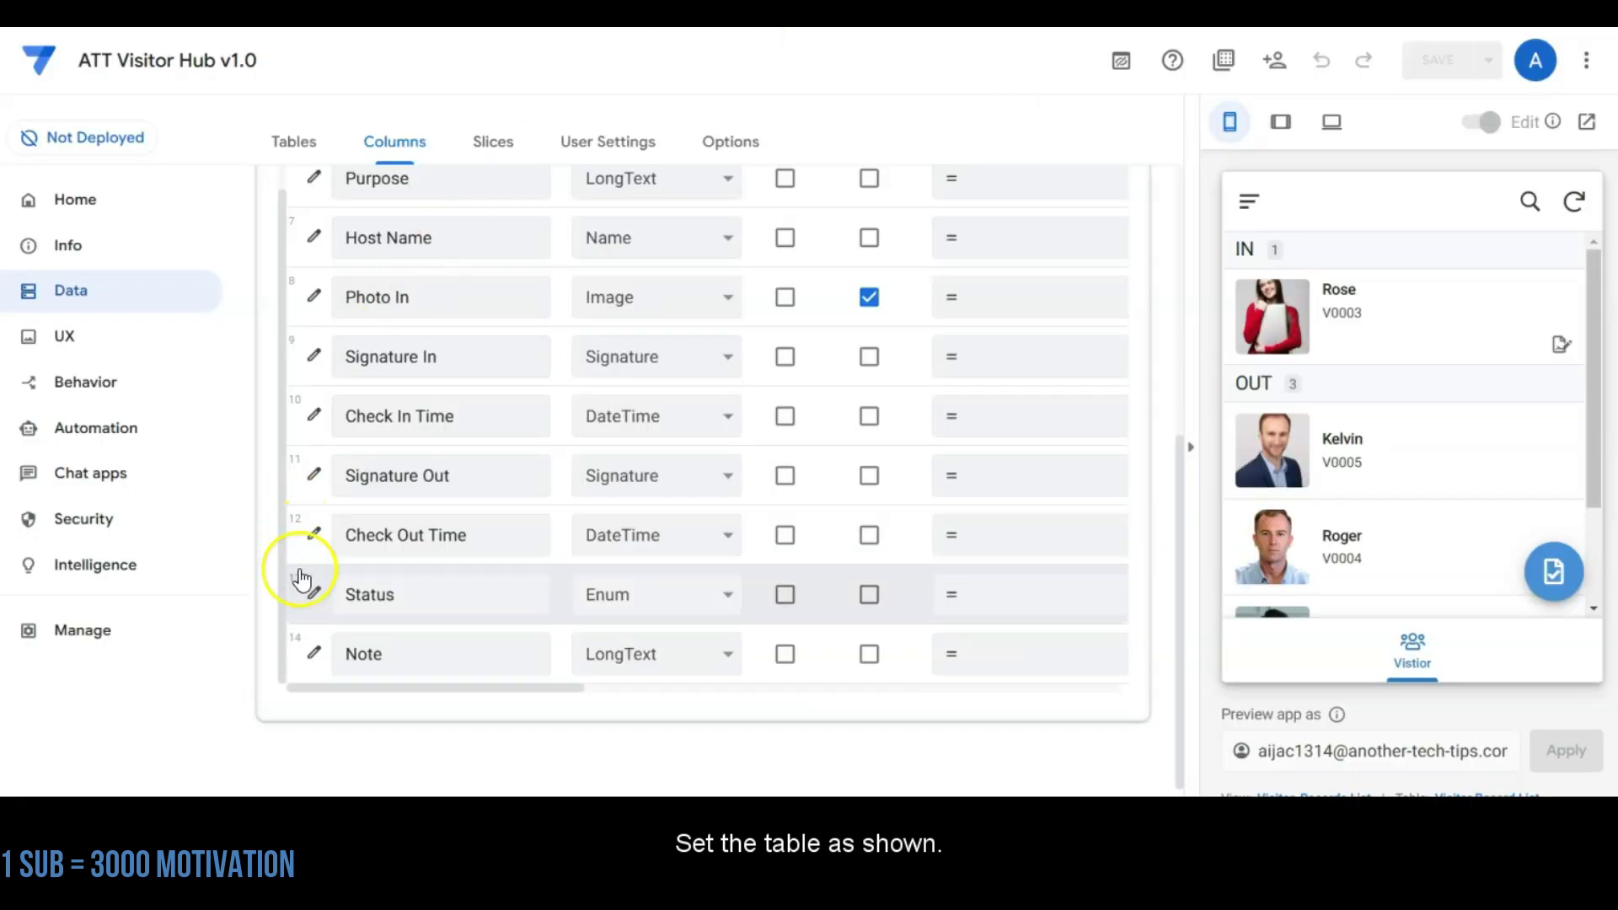
Step: Make Status an IN/OUT Enum with initial value if([Status]="IN","OUT","IN") and Reset on edit enabled
{"action": "left_click", "coordinate": [319, 598]}
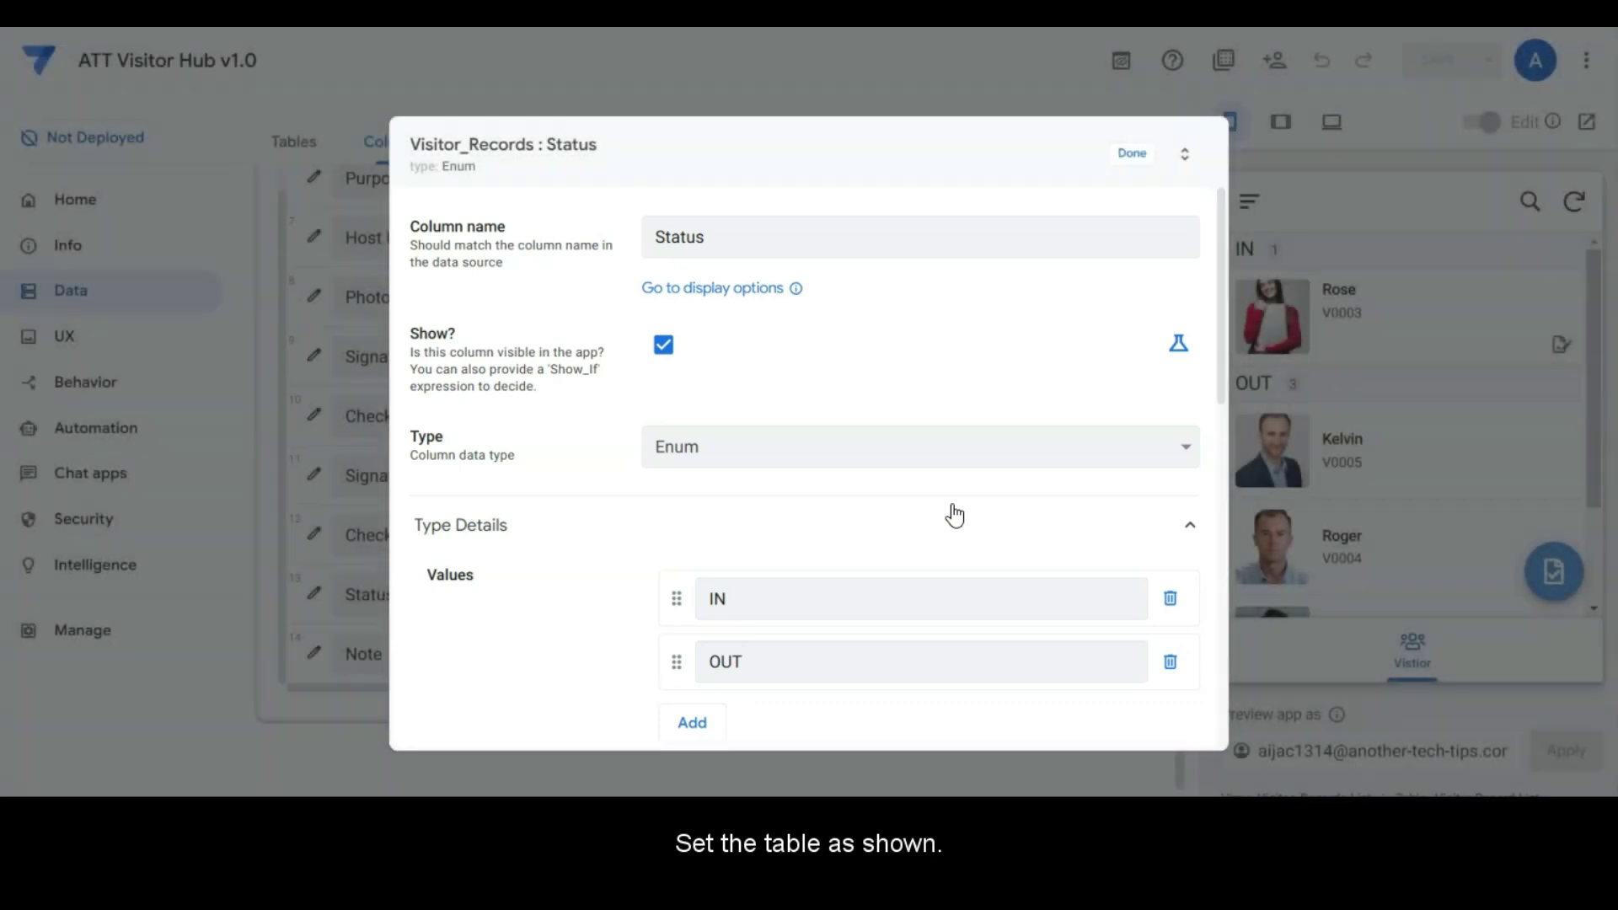
{"action": "scroll", "coordinate": [955, 515], "scroll_direction": "down", "scroll_amount": 1}
{"action": "left_click", "coordinate": [950, 514]}
{"action": "scroll", "coordinate": [929, 560], "scroll_direction": "down", "scroll_amount": 7}
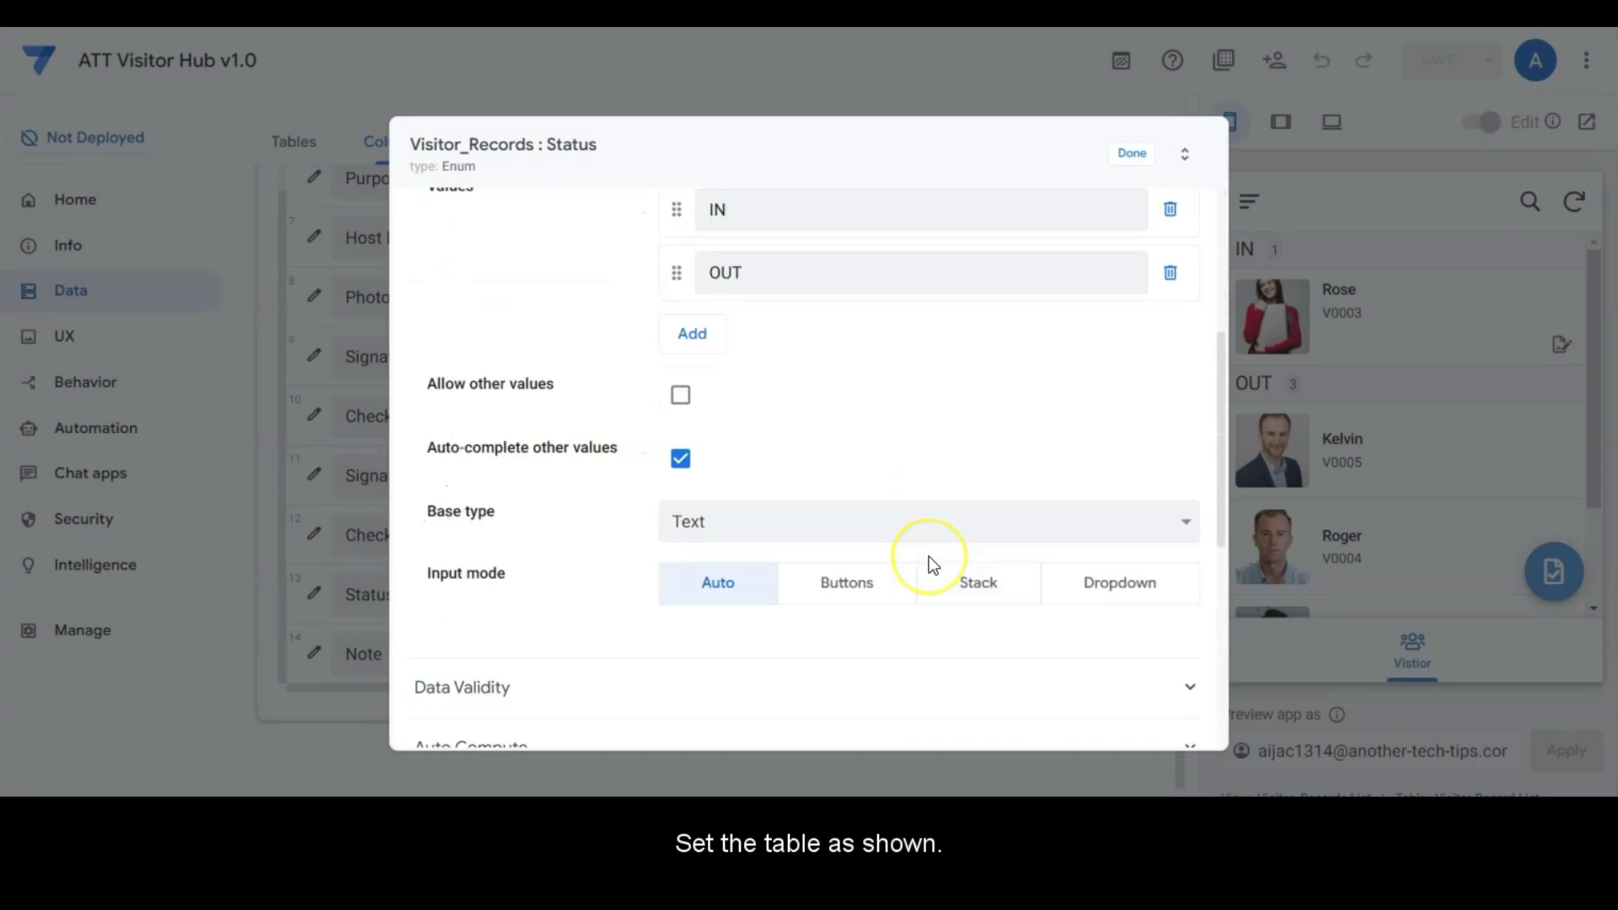
{"action": "left_click", "coordinate": [772, 512]}
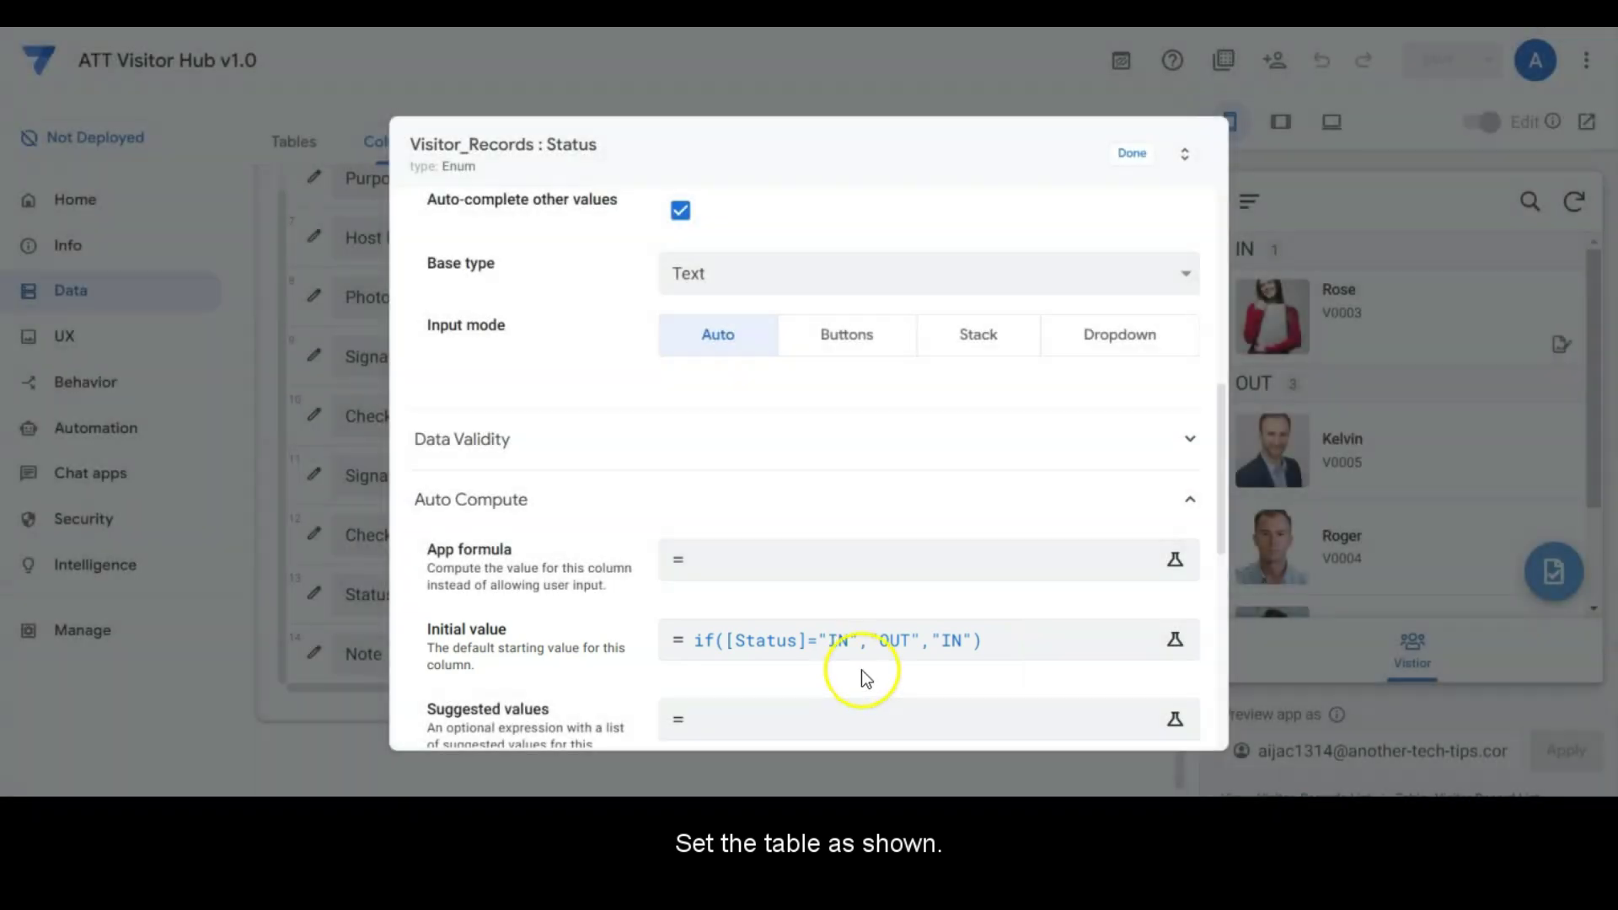
{"action": "scroll", "coordinate": [879, 679], "scroll_direction": "down", "scroll_amount": 1}
{"action": "scroll", "coordinate": [879, 683], "scroll_direction": "down", "scroll_amount": 5}
{"action": "left_click", "coordinate": [747, 516]}
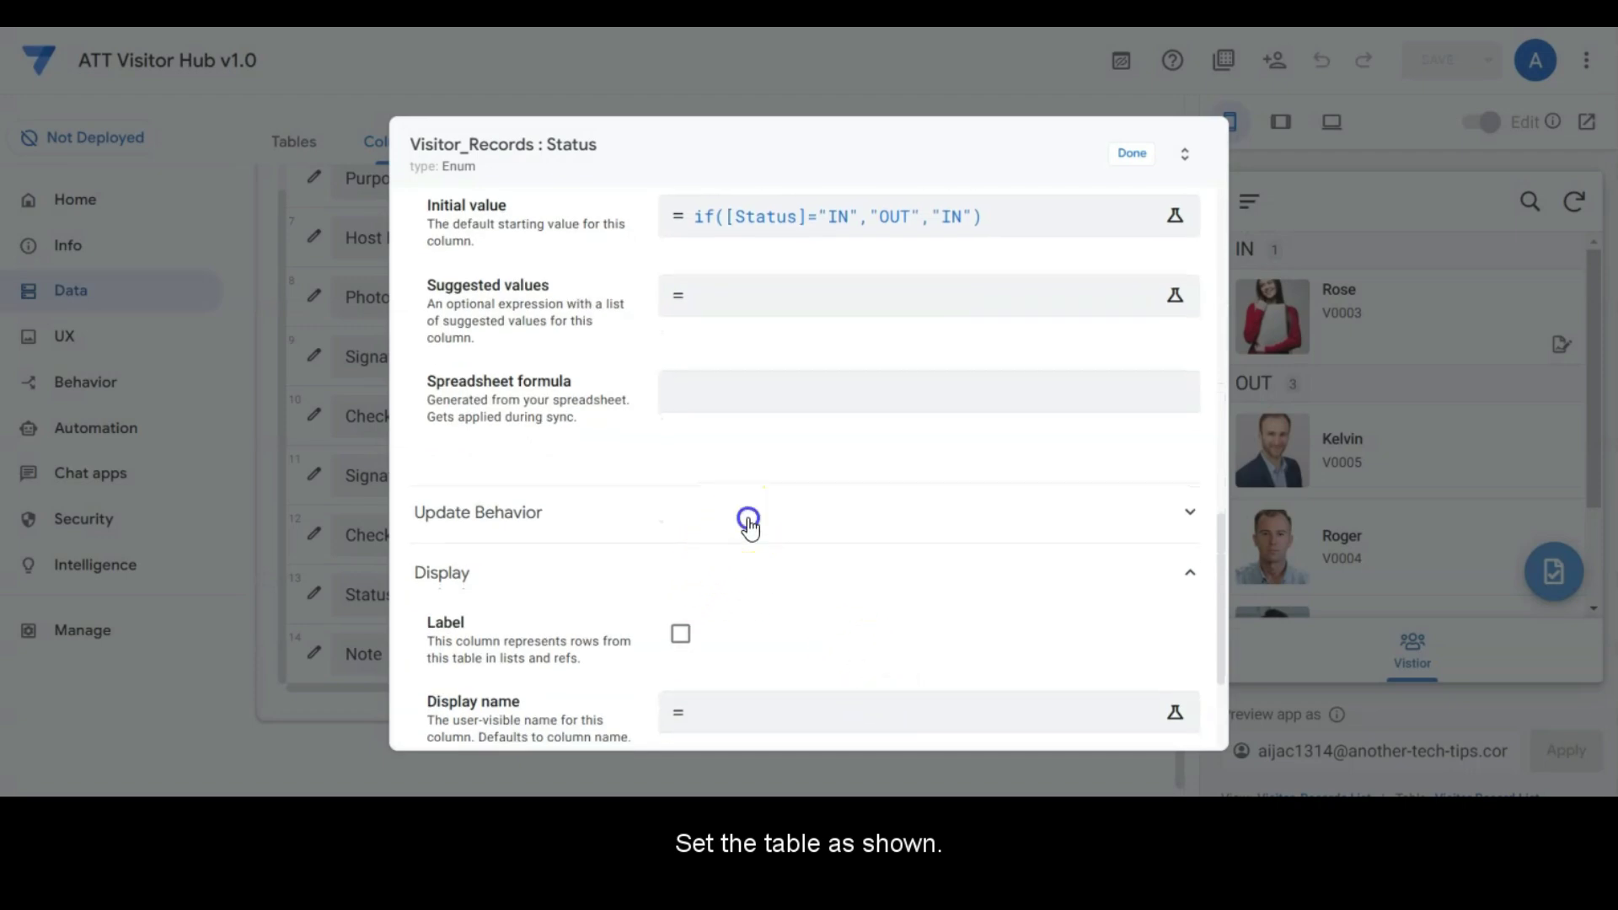
{"action": "scroll", "coordinate": [868, 683], "scroll_direction": "down", "scroll_amount": 4}
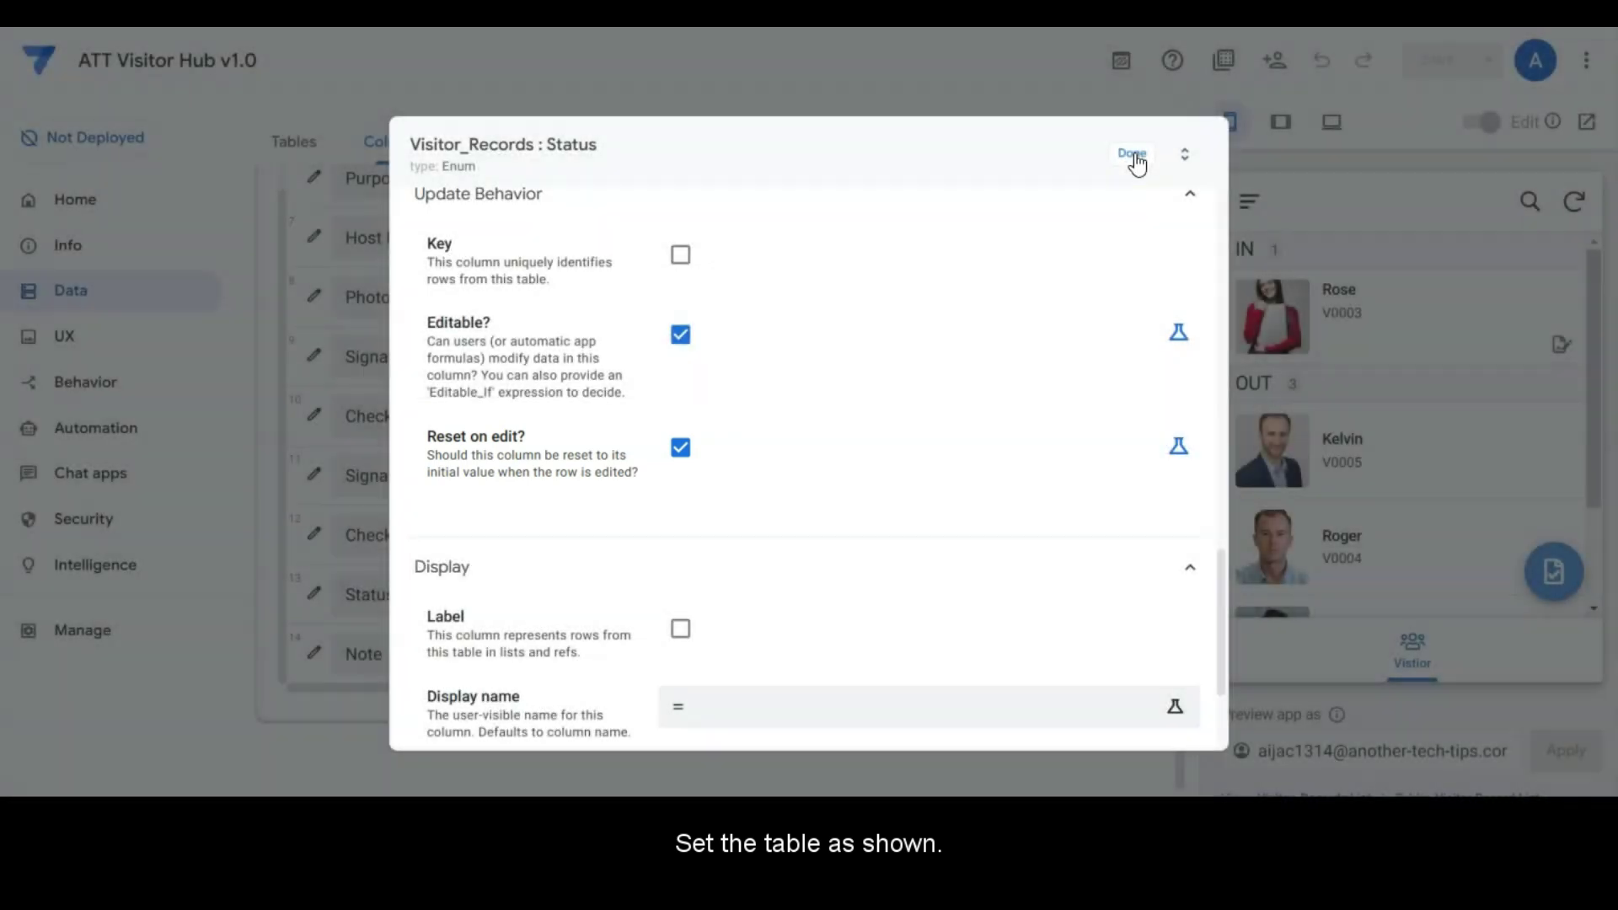
{"action": "left_click", "coordinate": [1133, 157]}
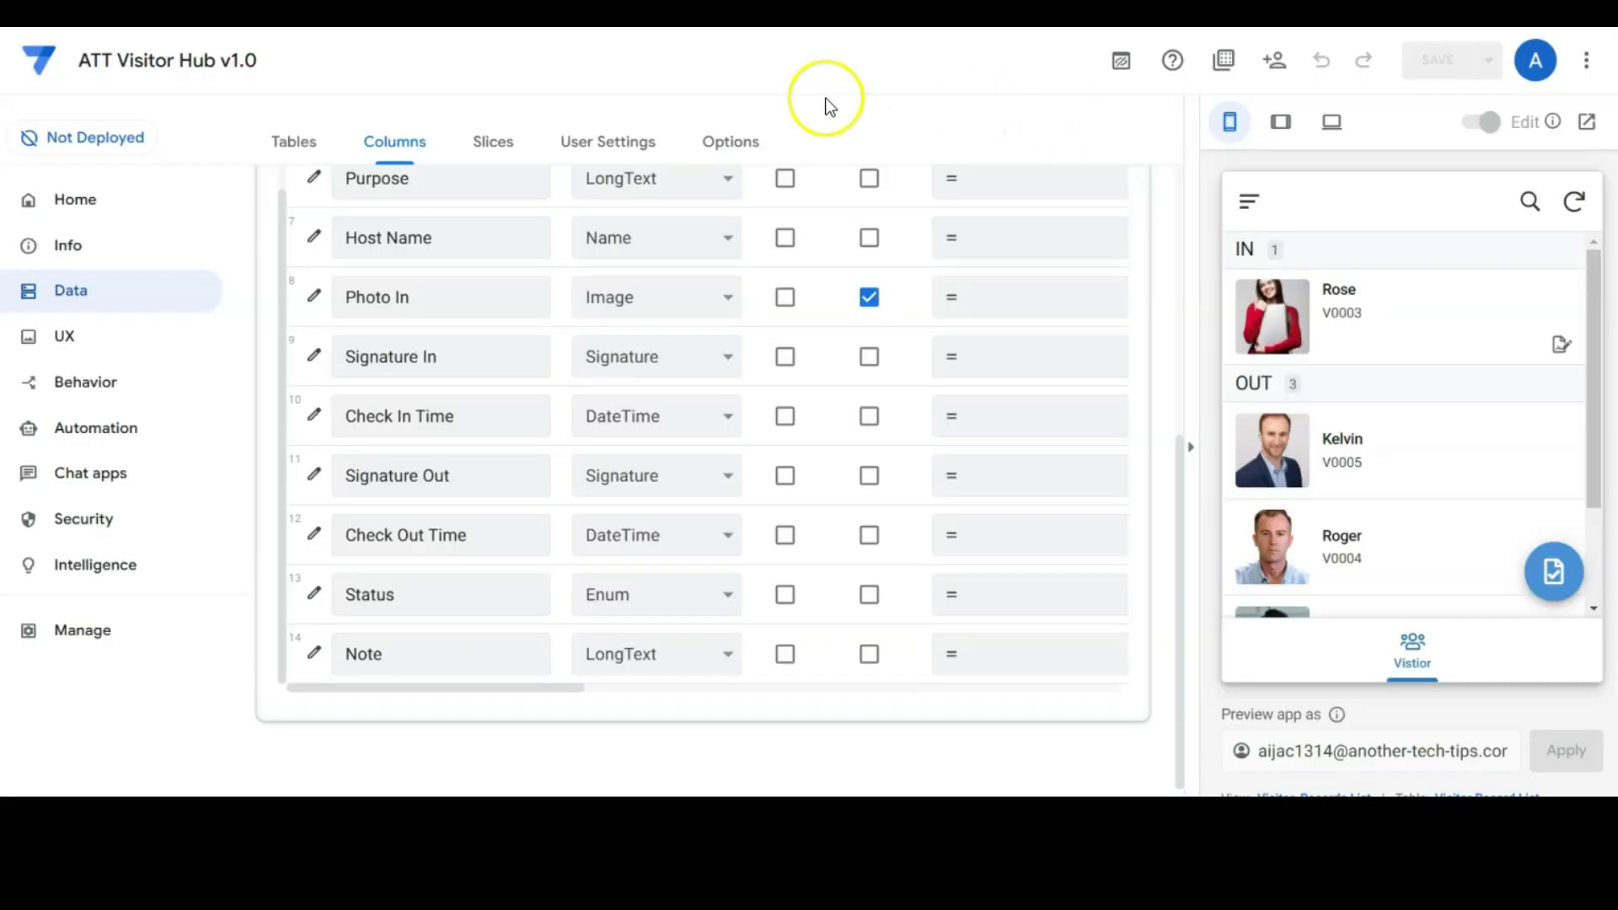
Step: Add Check In and Check Out slice actions to Visitor Record List, allowing Updates and Adds
{"action": "scroll", "coordinate": [924, 581], "scroll_direction": "up", "scroll_amount": 5}
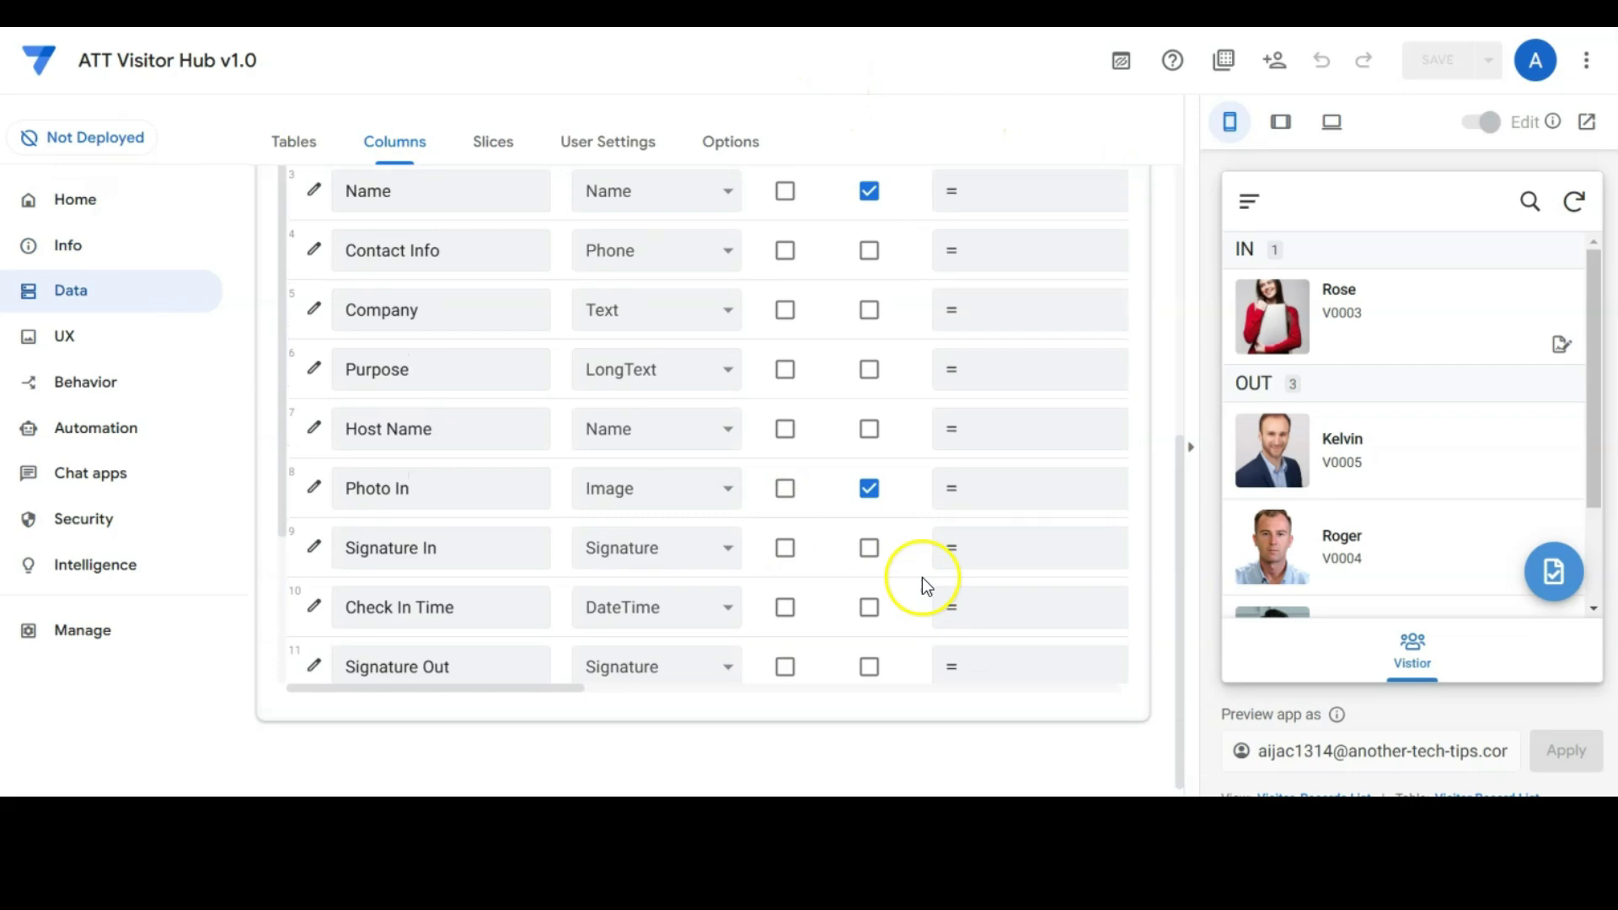
{"action": "scroll", "coordinate": [553, 299], "scroll_direction": "up", "scroll_amount": 3}
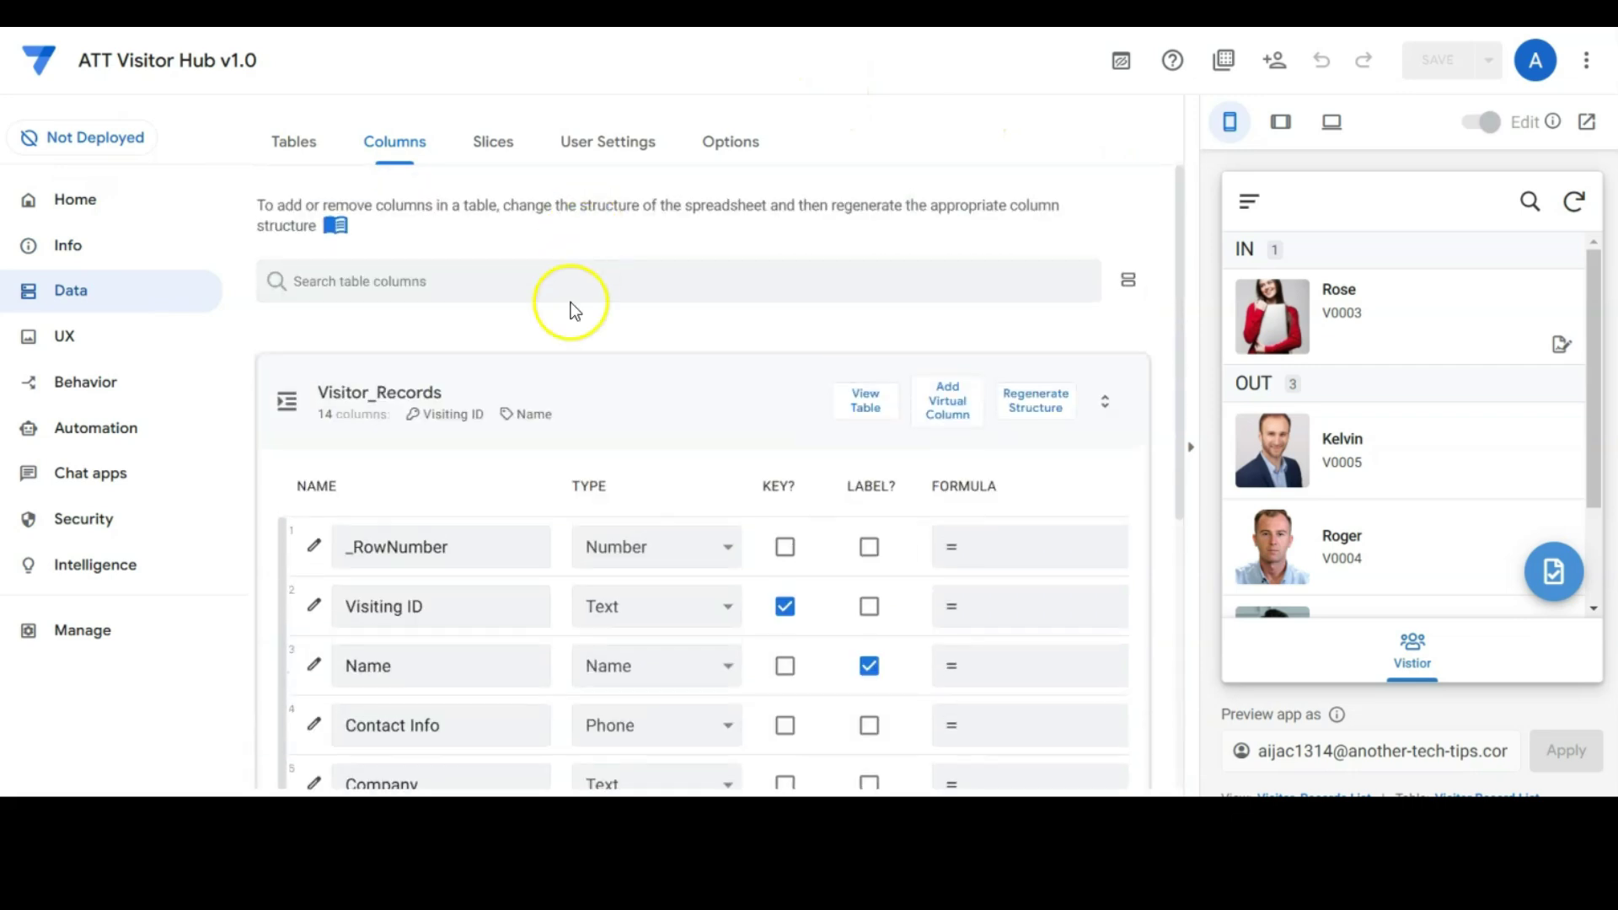
{"action": "left_click", "coordinate": [544, 396]}
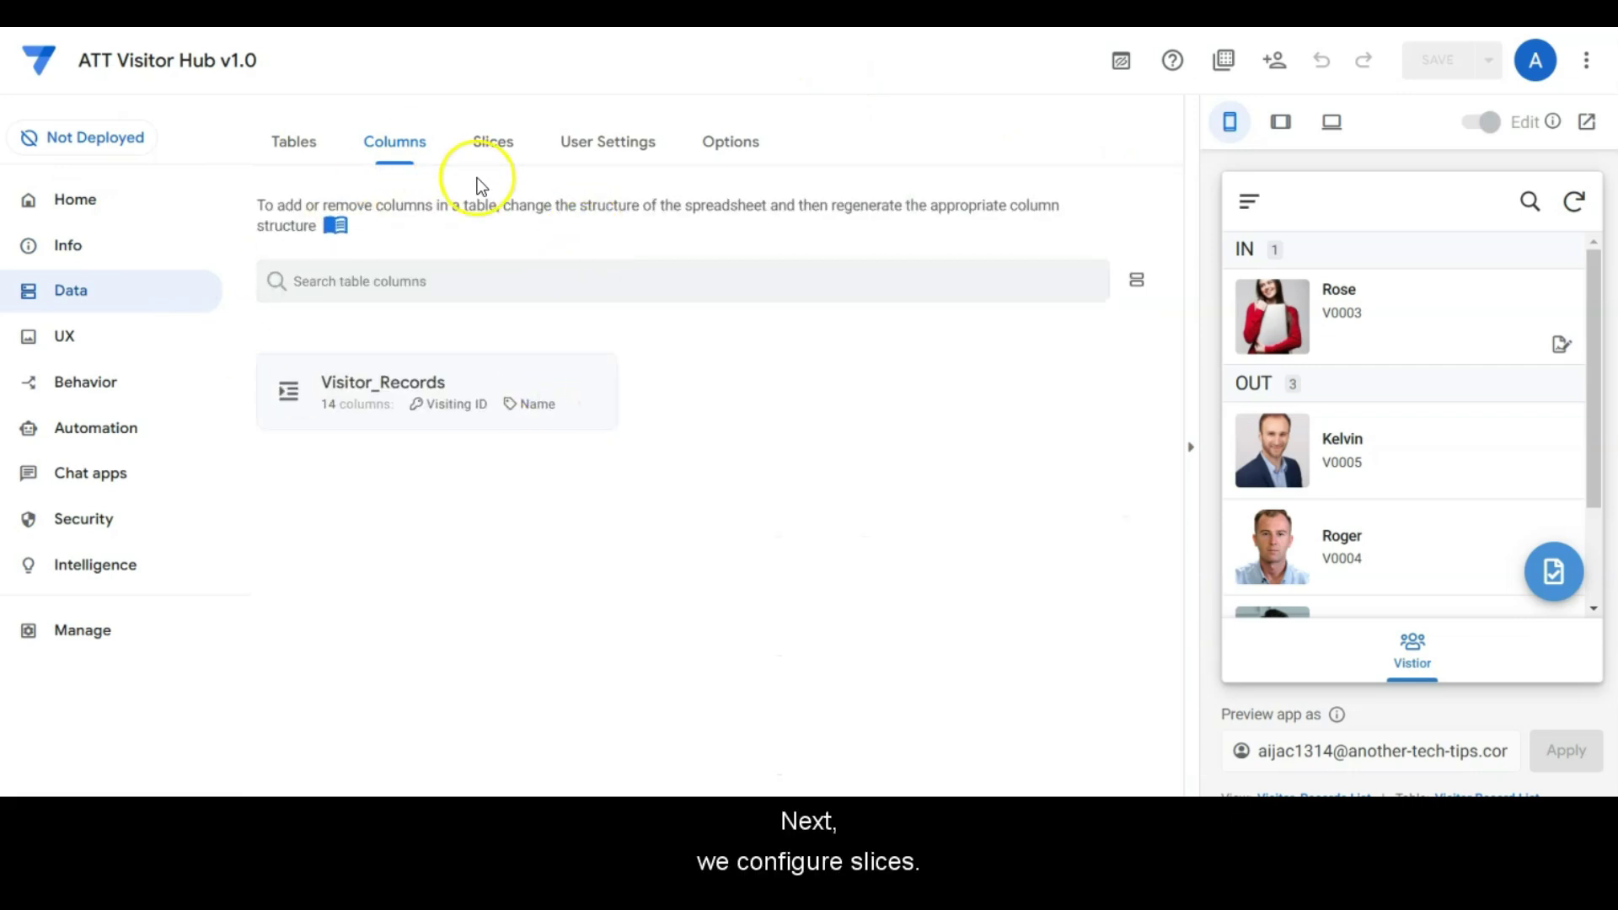
{"action": "left_click", "coordinate": [493, 145]}
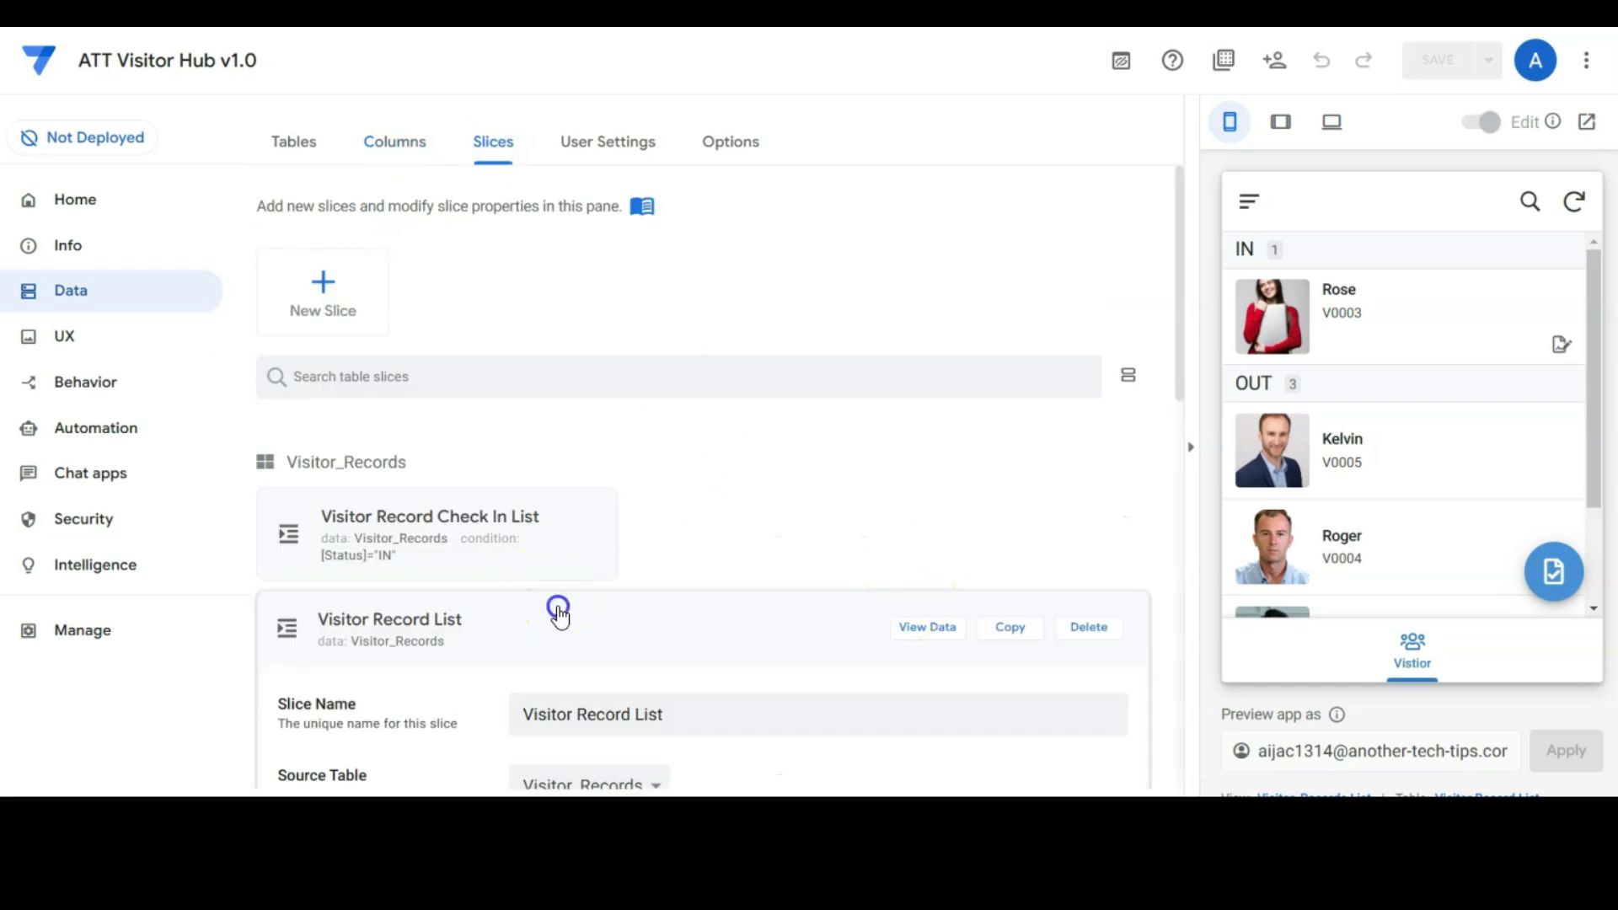
{"action": "left_click", "coordinate": [531, 543]}
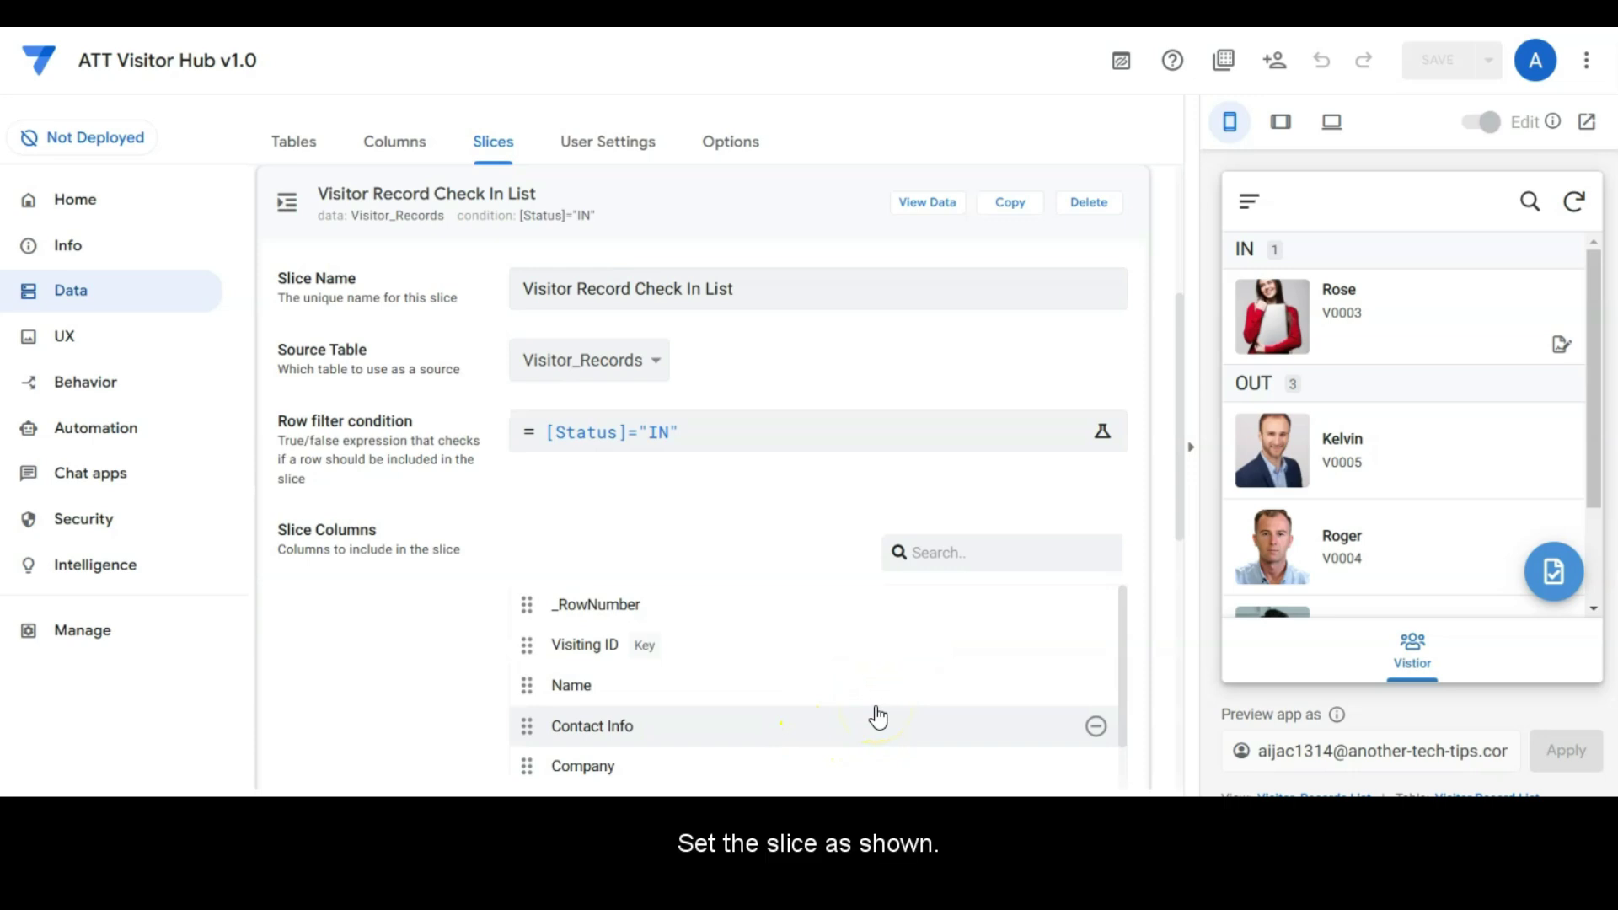
{"action": "left_click", "coordinate": [705, 517]}
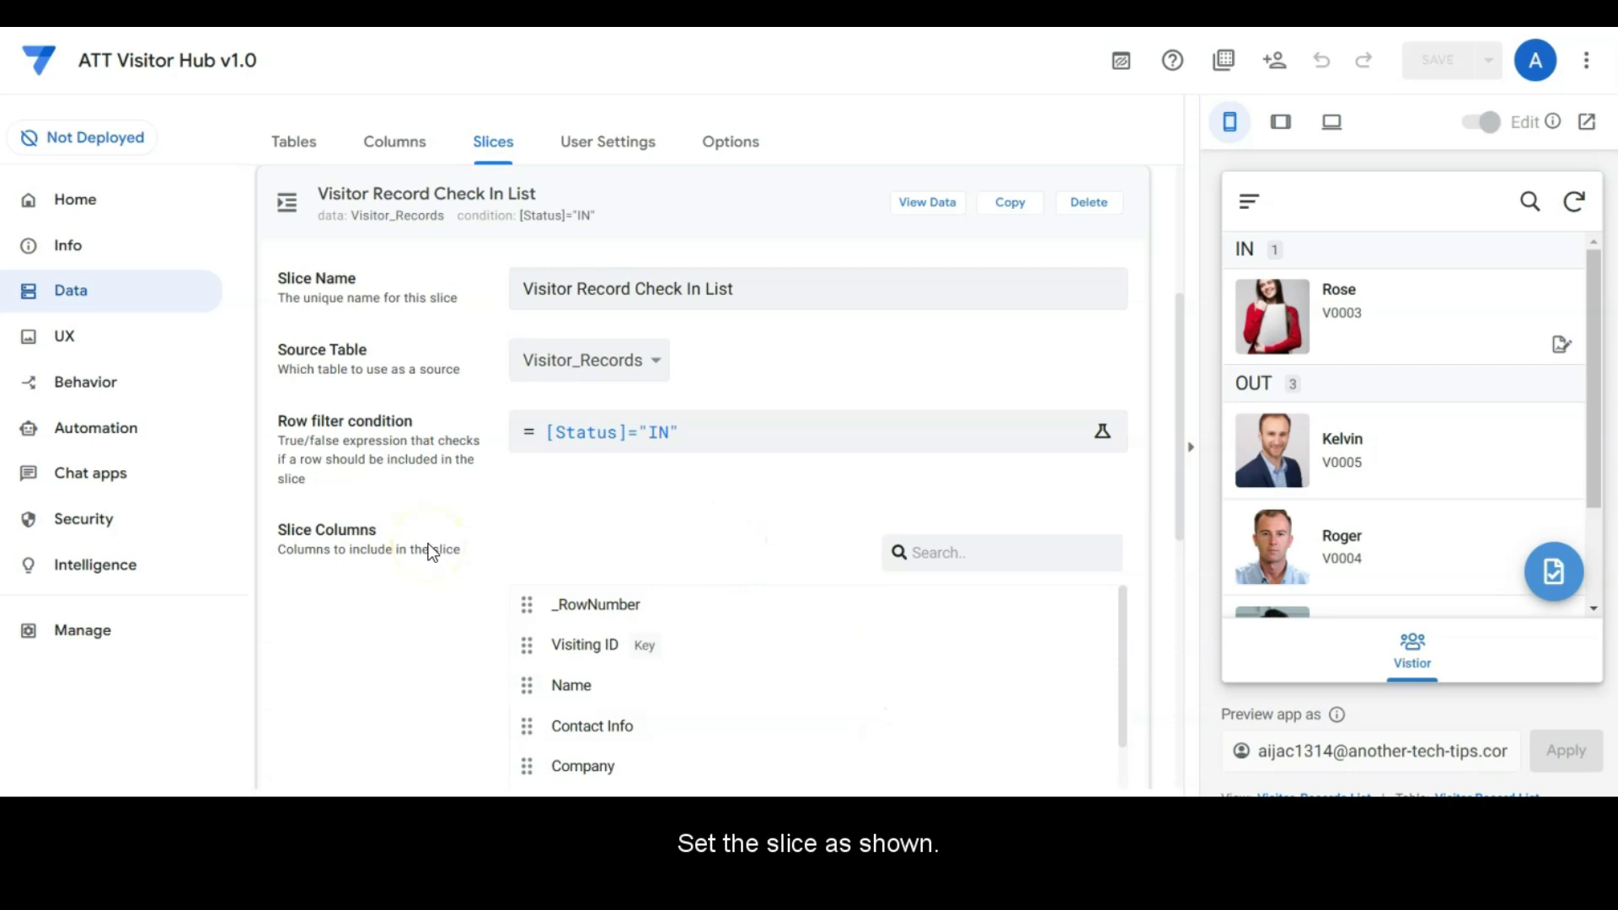
{"action": "scroll", "coordinate": [432, 552], "scroll_direction": "down", "scroll_amount": 6}
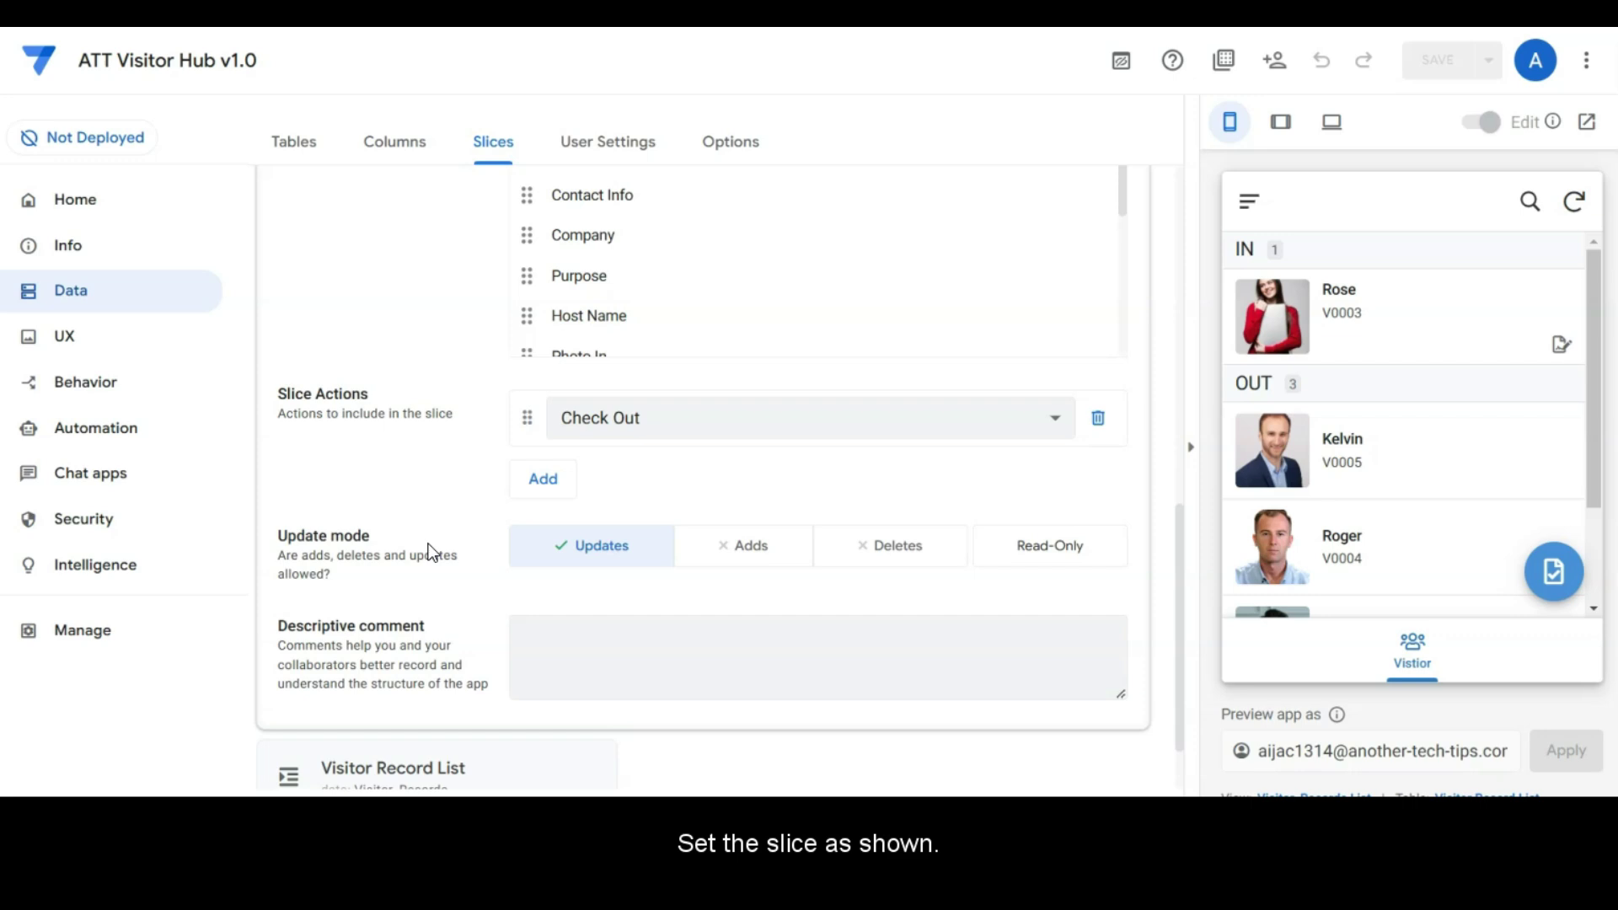
{"action": "scroll", "coordinate": [472, 590], "scroll_direction": "down", "scroll_amount": 1}
{"action": "left_click", "coordinate": [474, 663]}
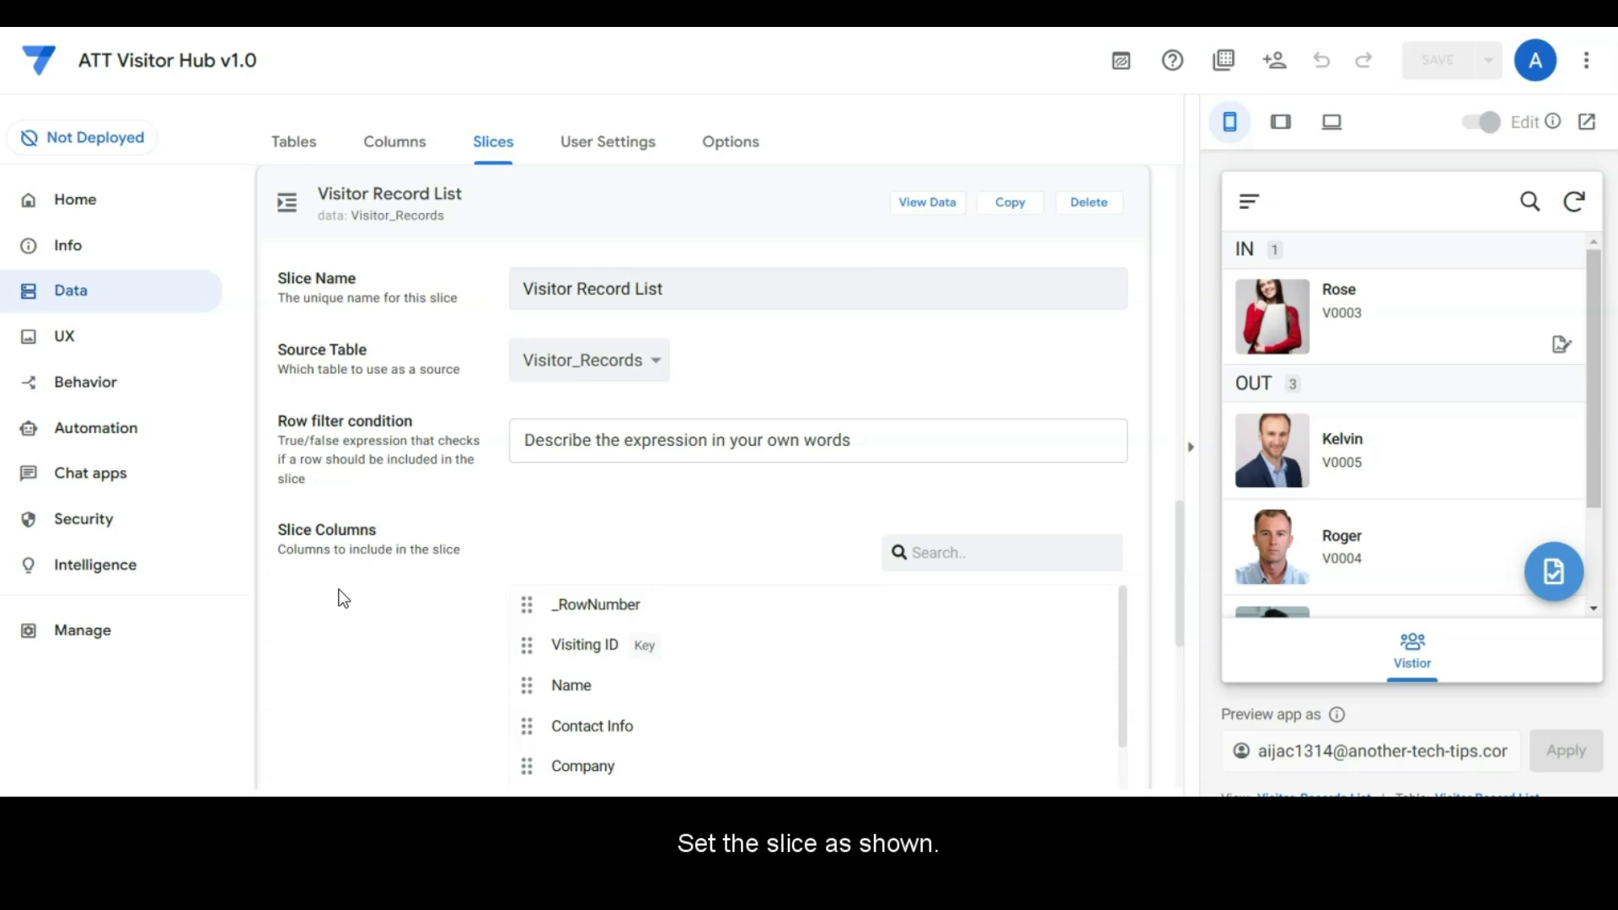
{"action": "scroll", "coordinate": [386, 531], "scroll_direction": "down", "scroll_amount": 5}
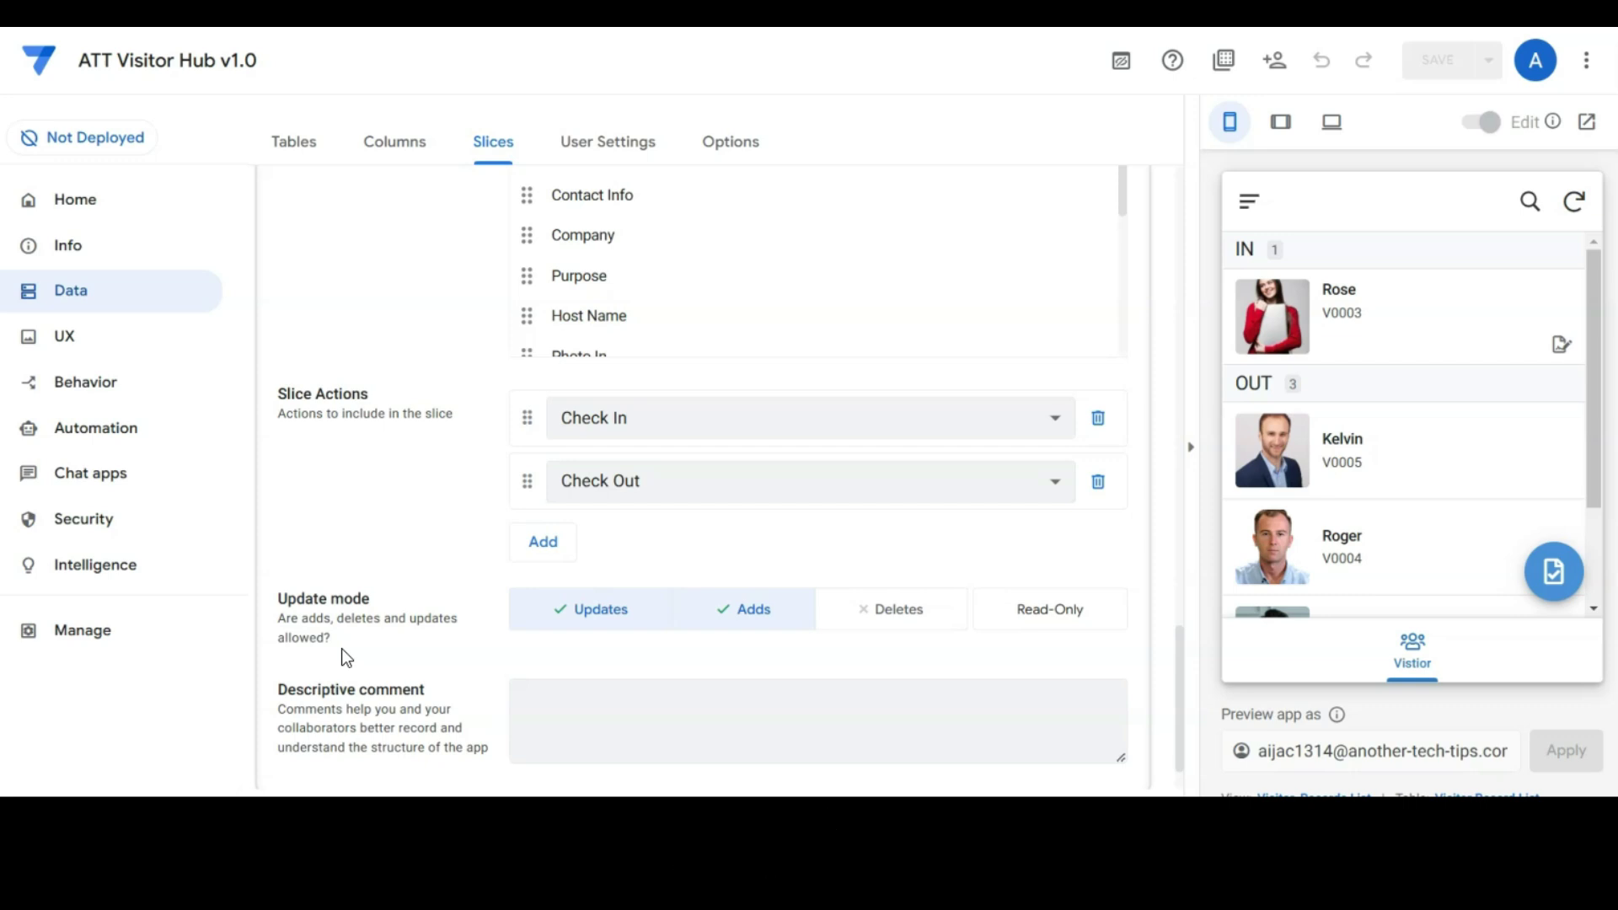
Step: Target Check In to LINKTOFORM("Visitor_records List Check In Form","Check In Time",NOW()), Primary position, file-check icon
{"action": "left_click", "coordinate": [87, 383]}
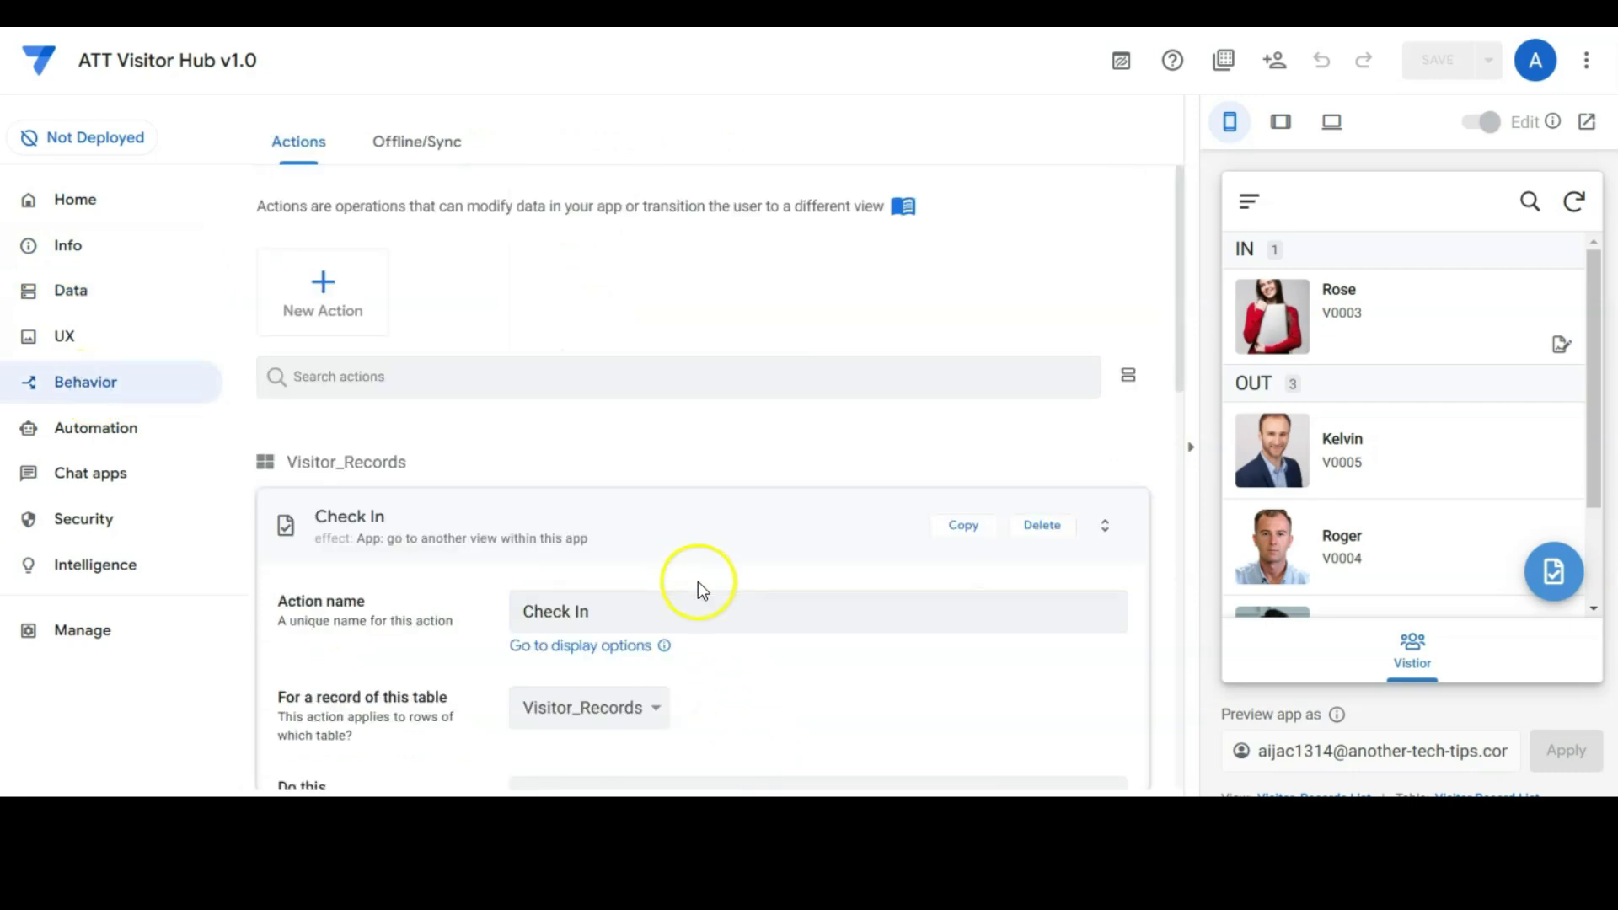
{"action": "scroll", "coordinate": [822, 665], "scroll_direction": "down", "scroll_amount": 4}
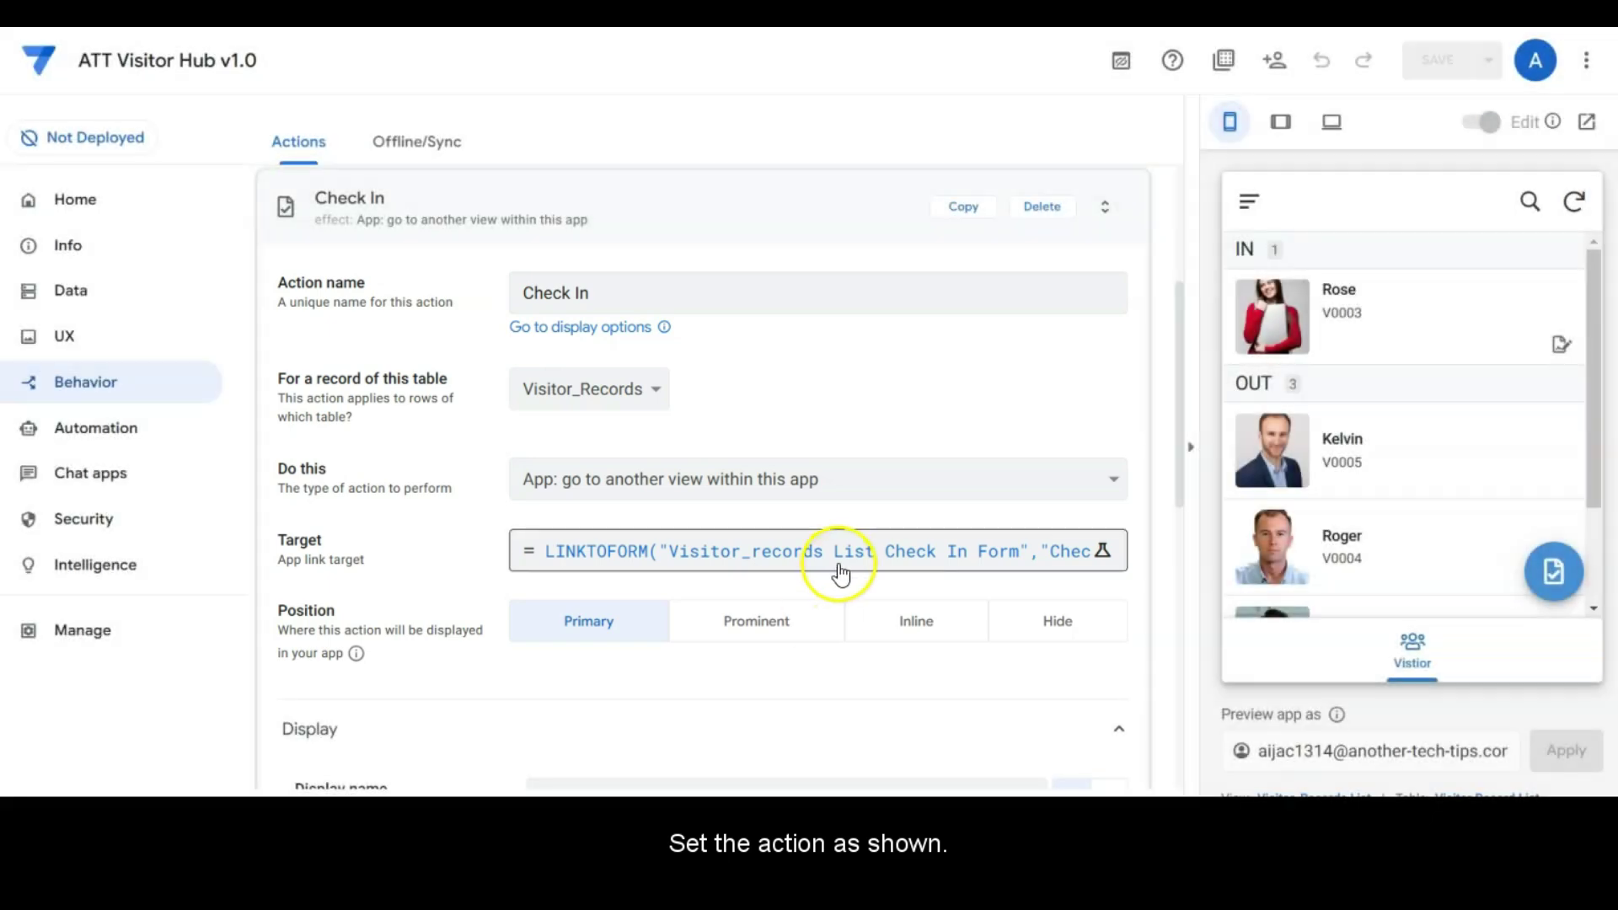
{"action": "left_click", "coordinate": [842, 551]}
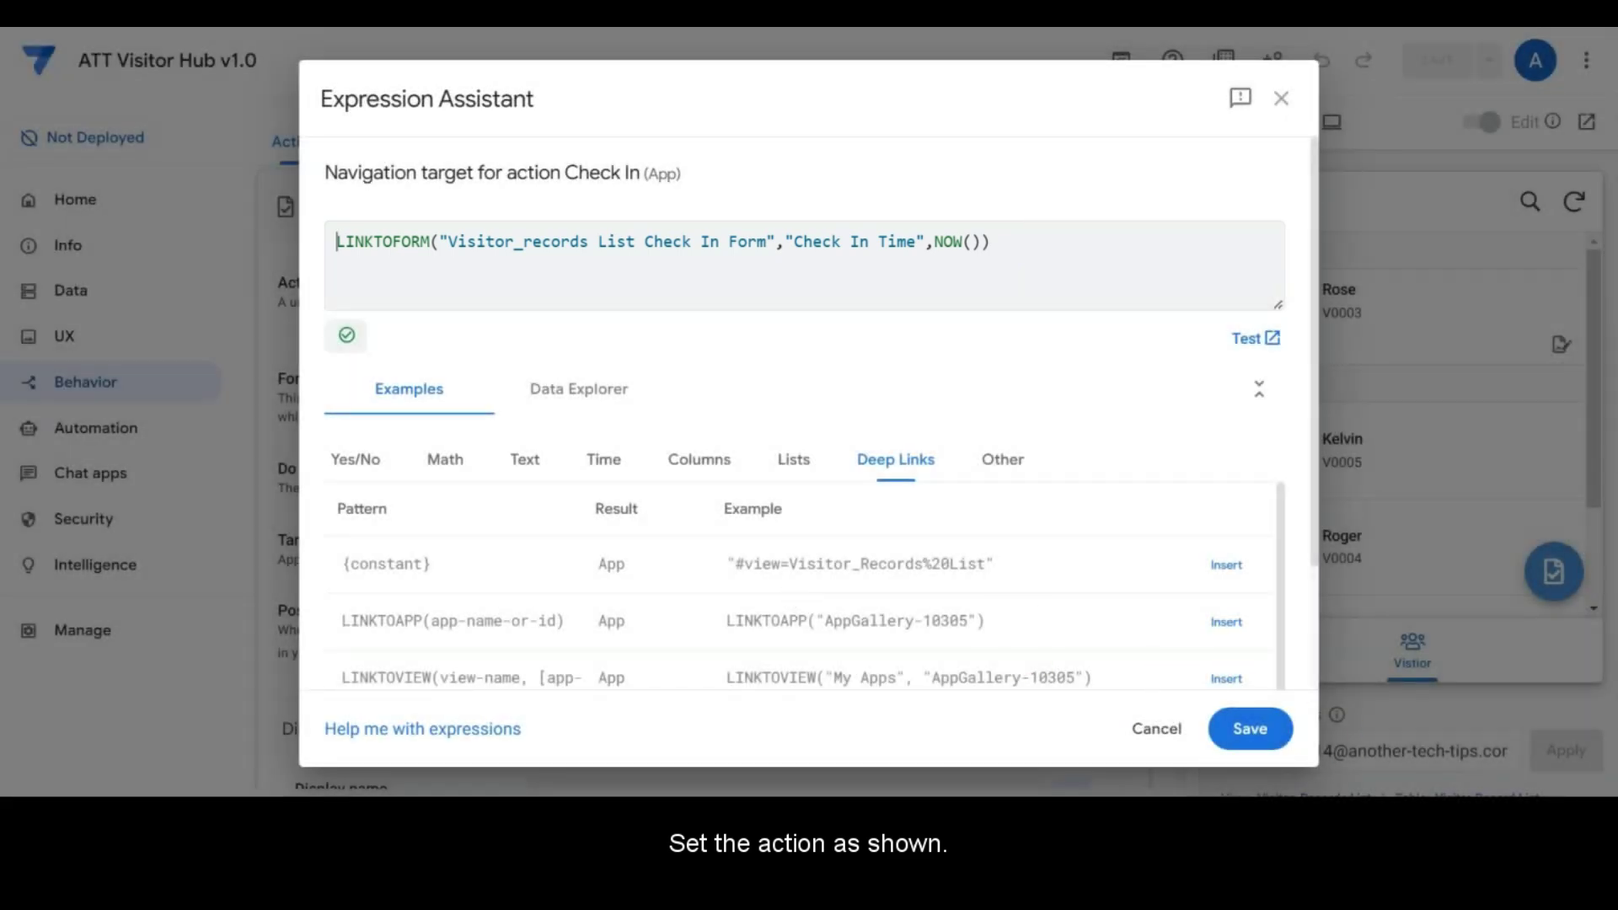
{"action": "left_click", "coordinate": [1177, 744]}
{"action": "scroll", "coordinate": [839, 643], "scroll_direction": "down", "scroll_amount": 6}
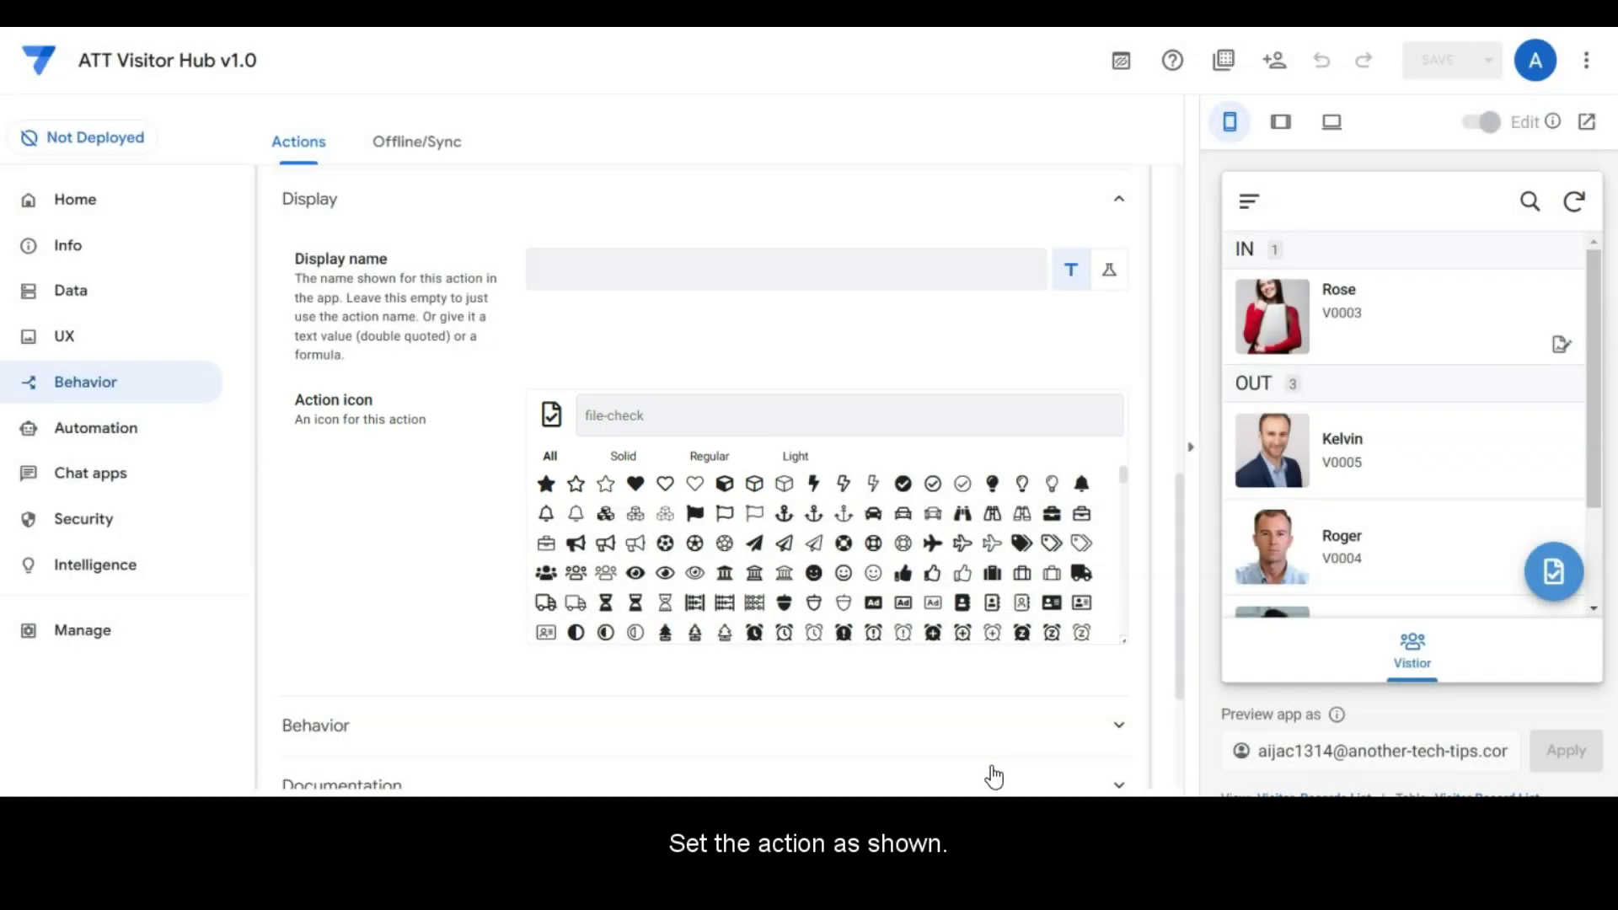
{"action": "left_click", "coordinate": [911, 722]}
{"action": "left_click", "coordinate": [899, 738]}
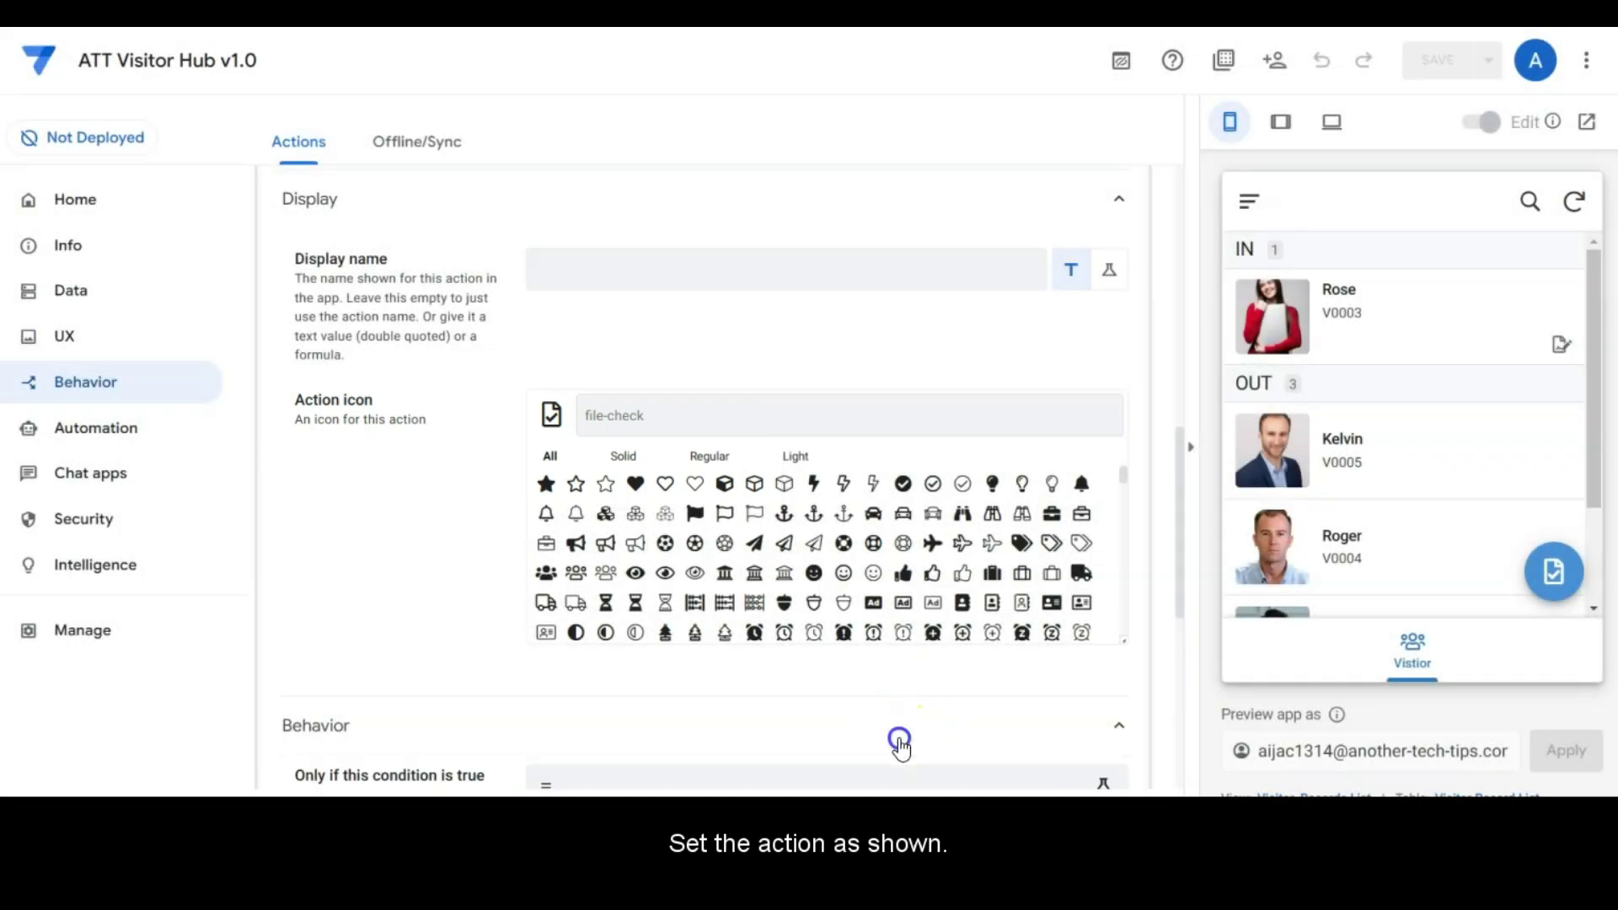
{"action": "scroll", "coordinate": [920, 679], "scroll_direction": "down", "scroll_amount": 5}
{"action": "scroll", "coordinate": [920, 682], "scroll_direction": "down", "scroll_amount": 2}
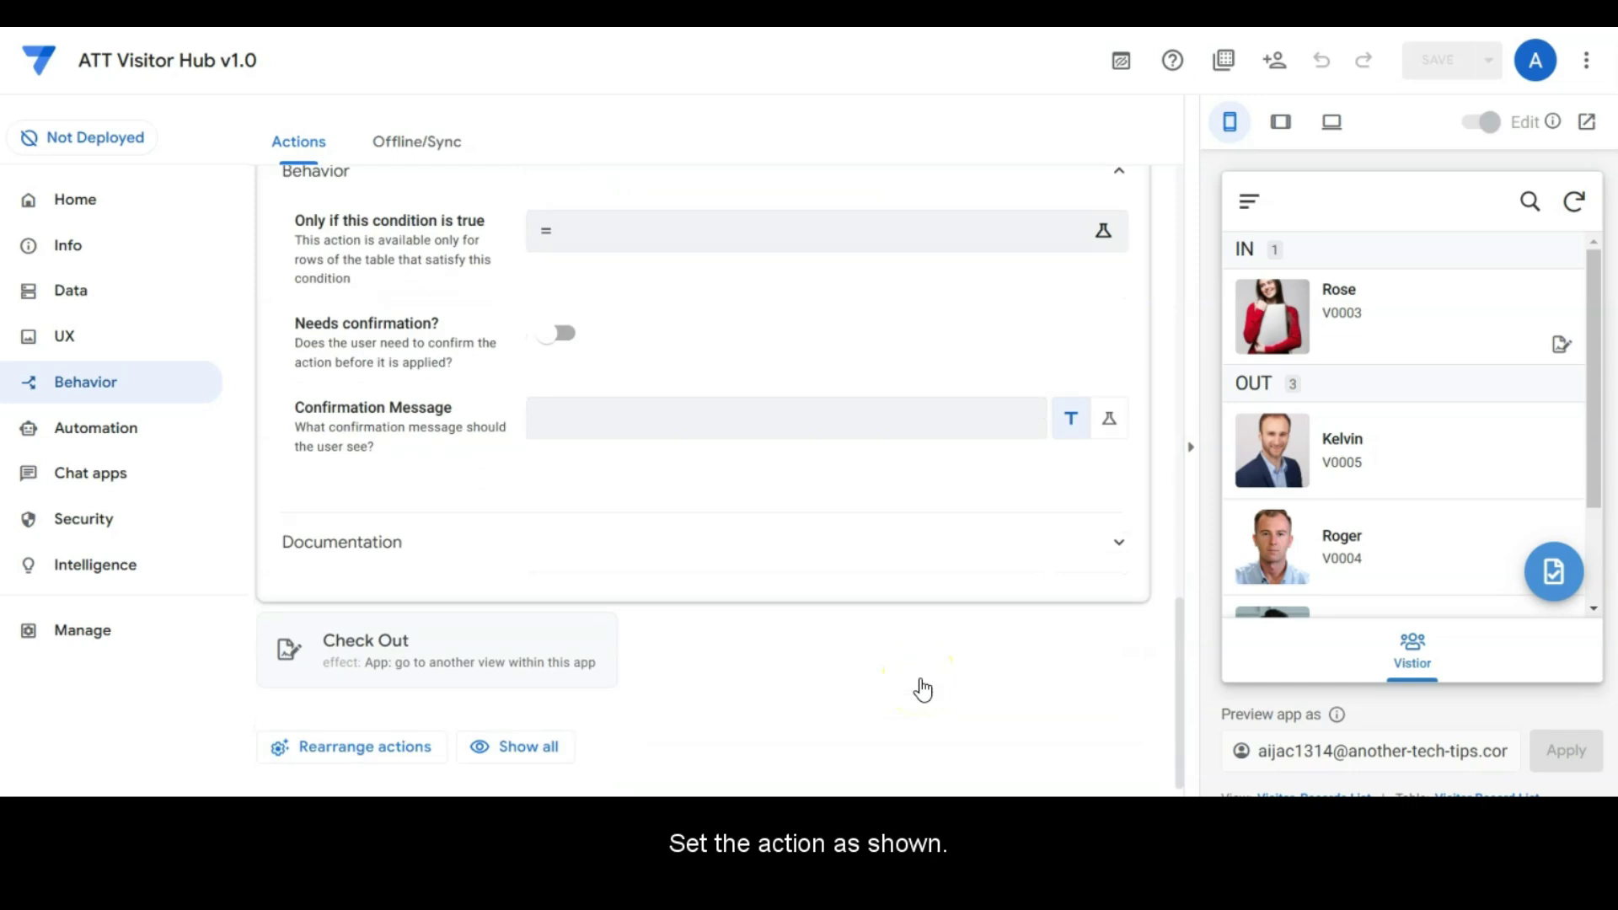
Step: Target Check Out via LINKTOFILTEREDVIEW by Visiting ID, inline on Signature Out, when [Status]="IN"
{"action": "left_click", "coordinate": [409, 627]}
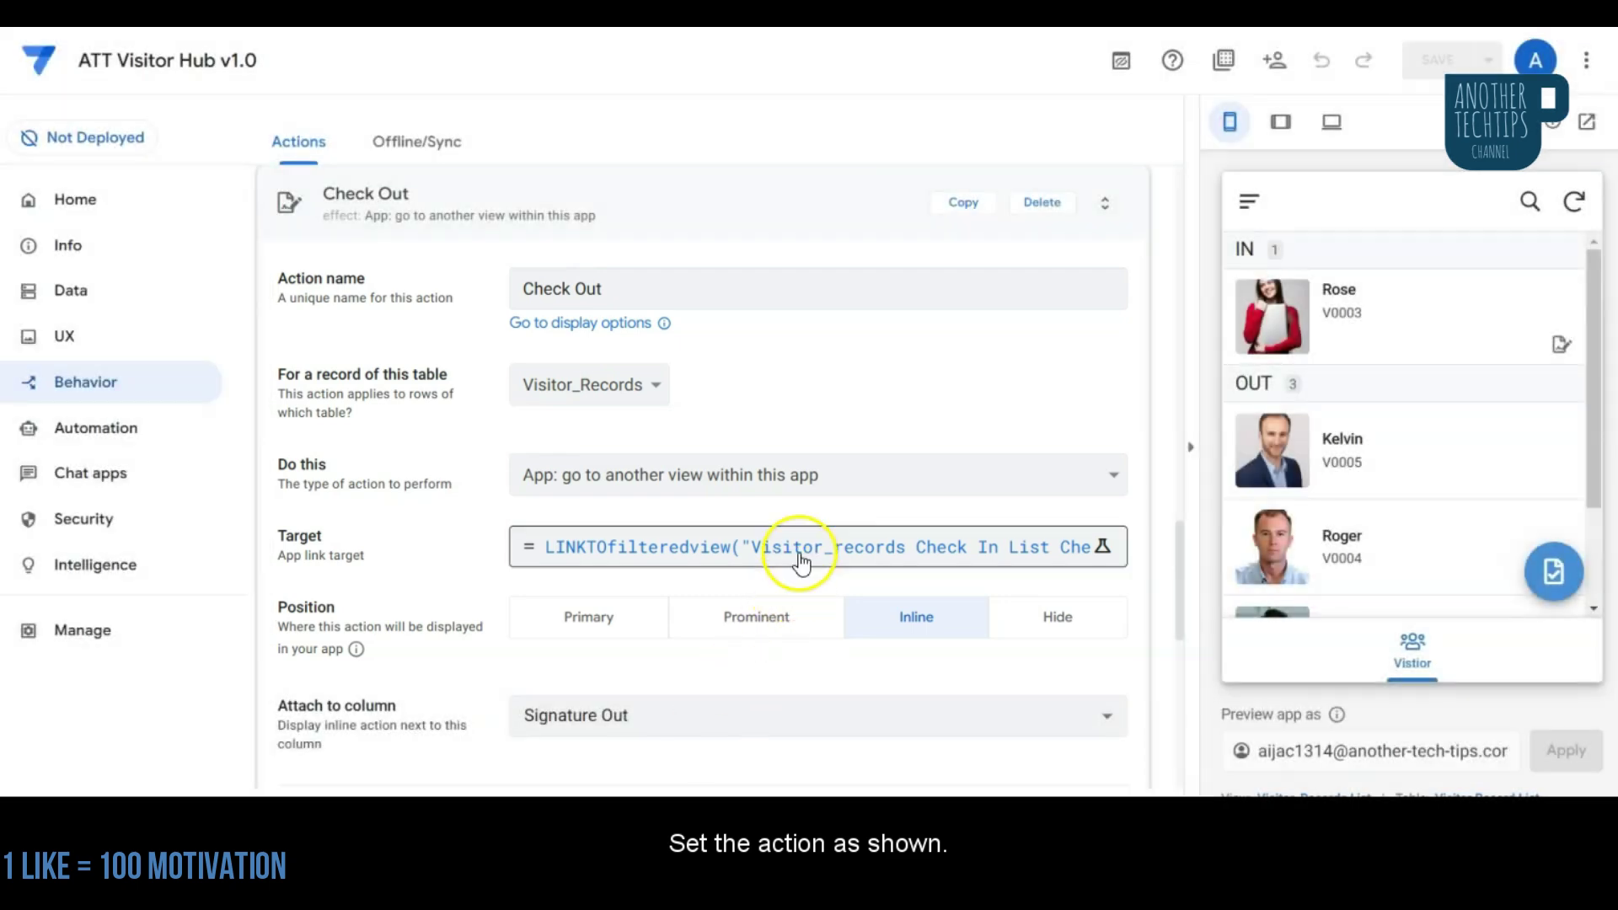
{"action": "left_click", "coordinate": [794, 549]}
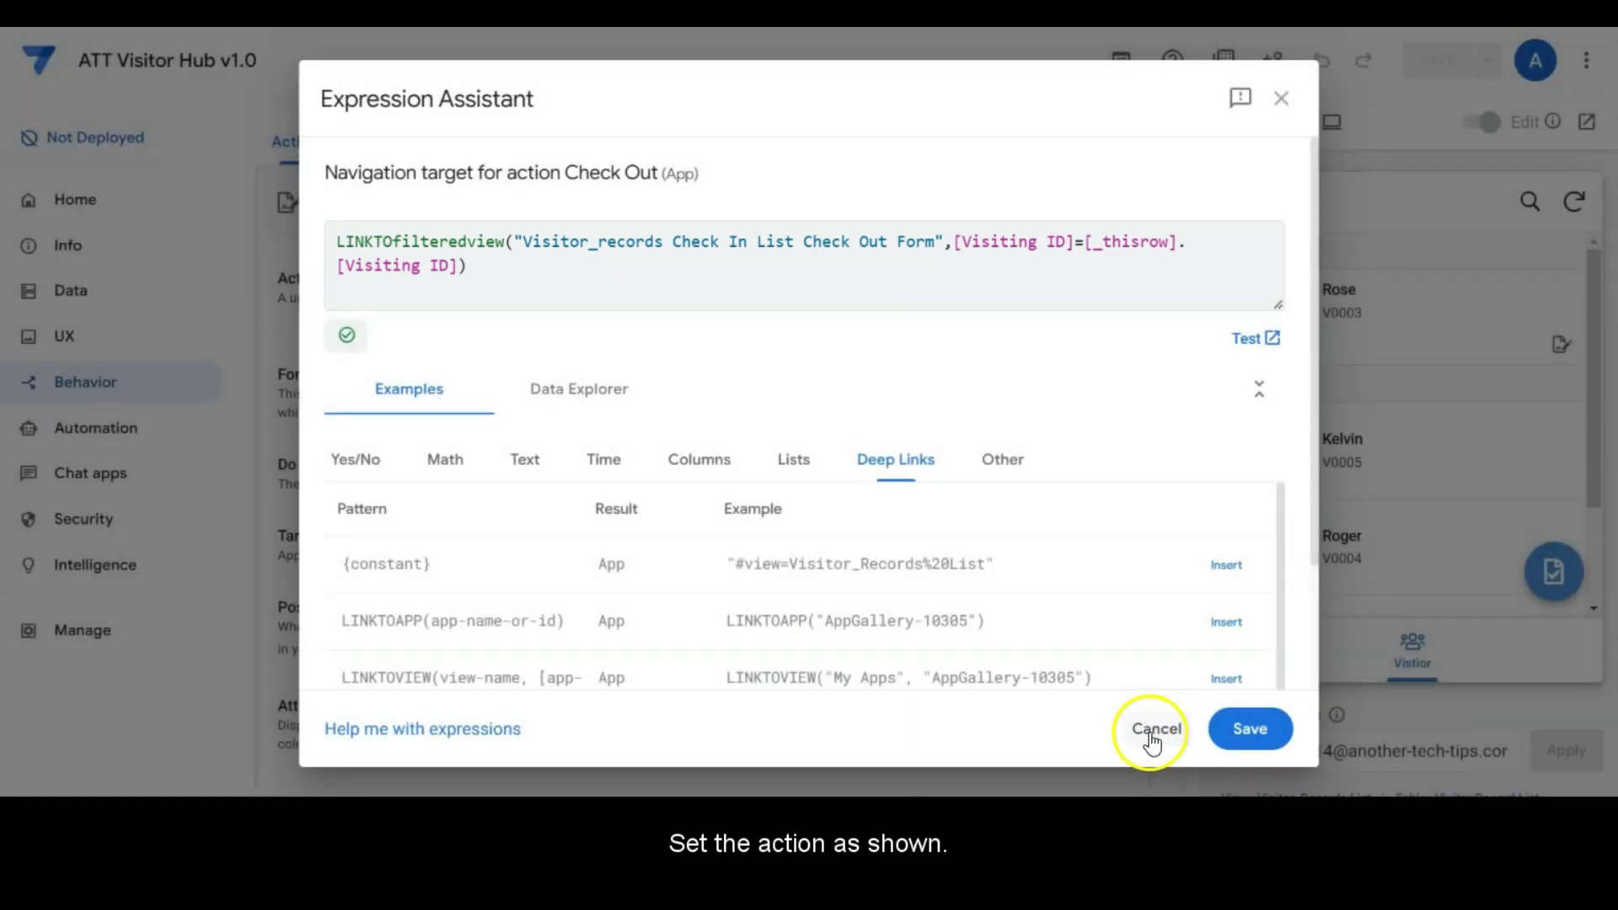
{"action": "left_click", "coordinate": [1153, 737]}
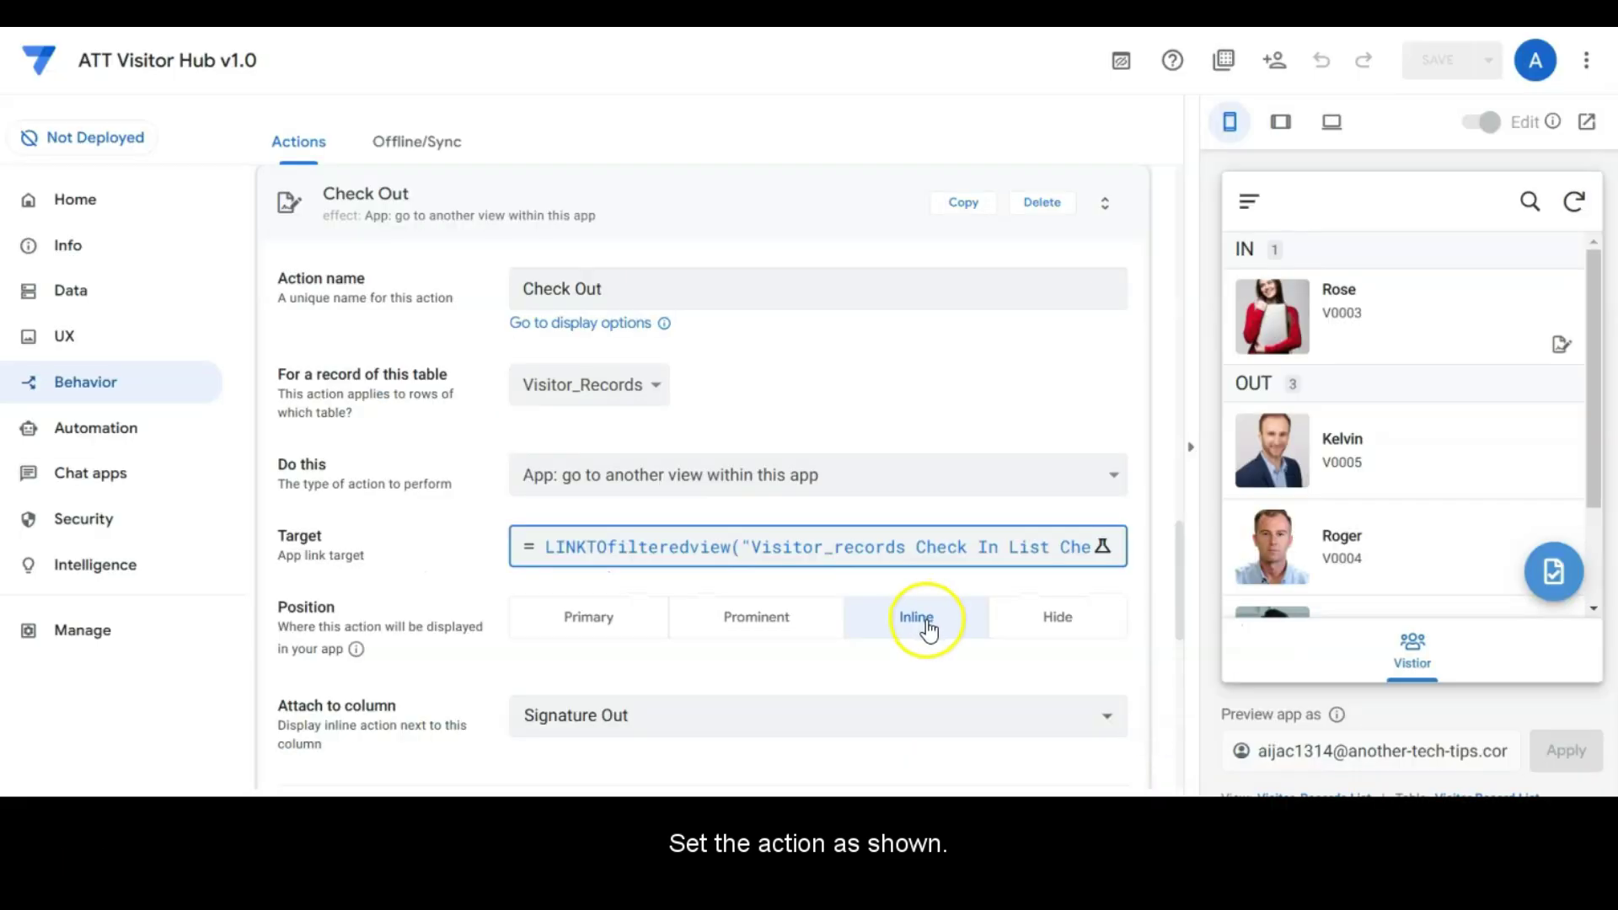
{"action": "scroll", "coordinate": [932, 698], "scroll_direction": "down", "scroll_amount": 10}
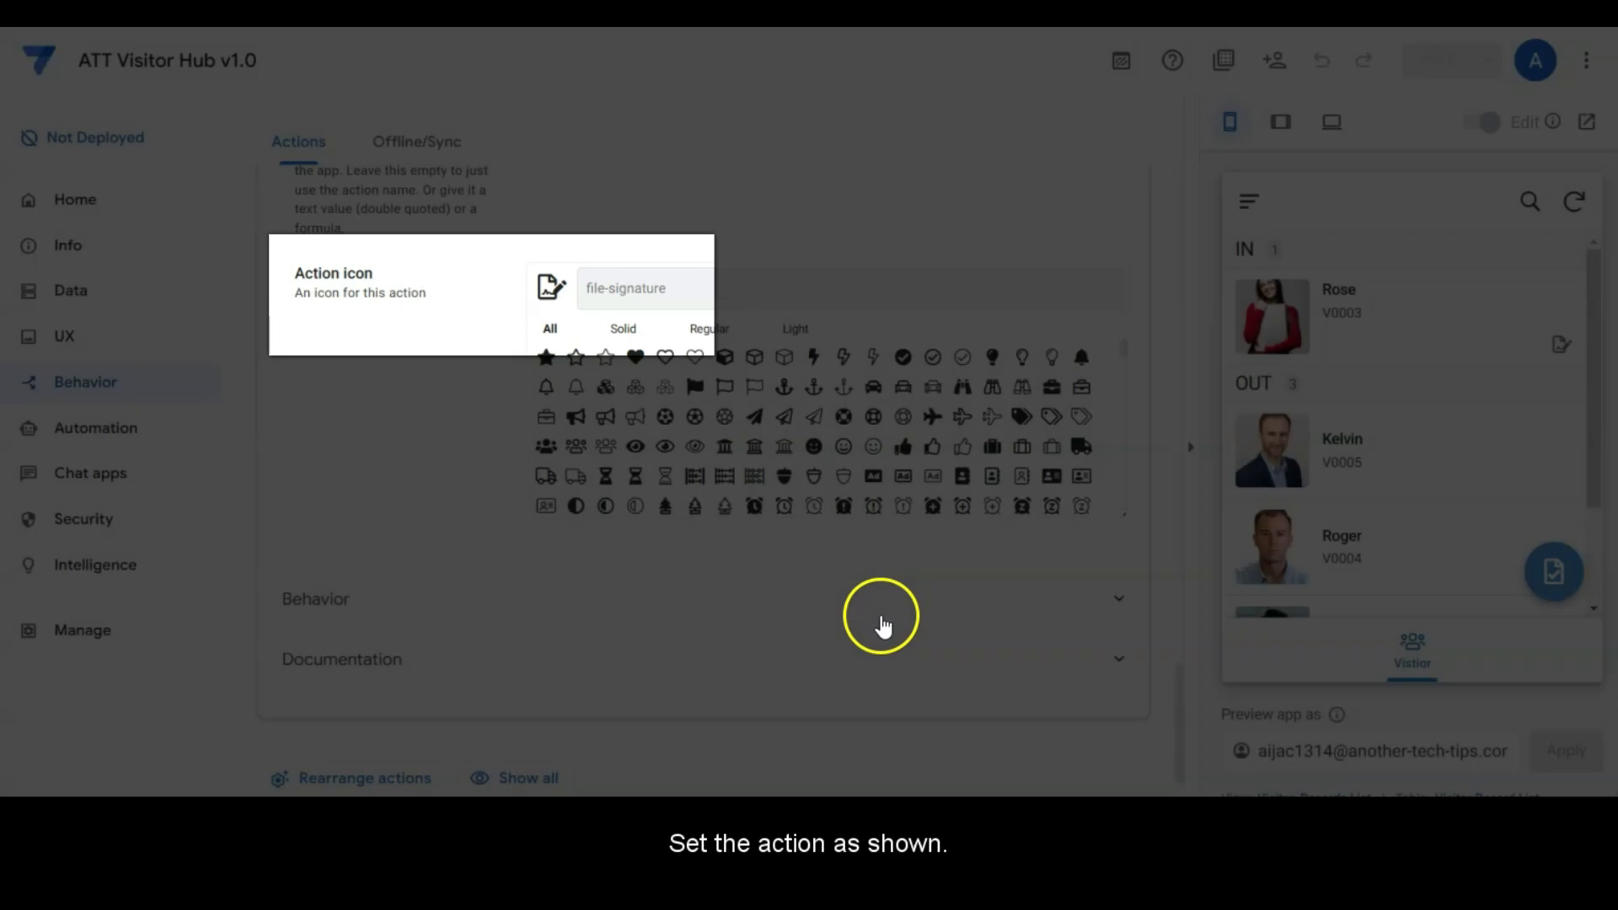
{"action": "left_click", "coordinate": [882, 613]}
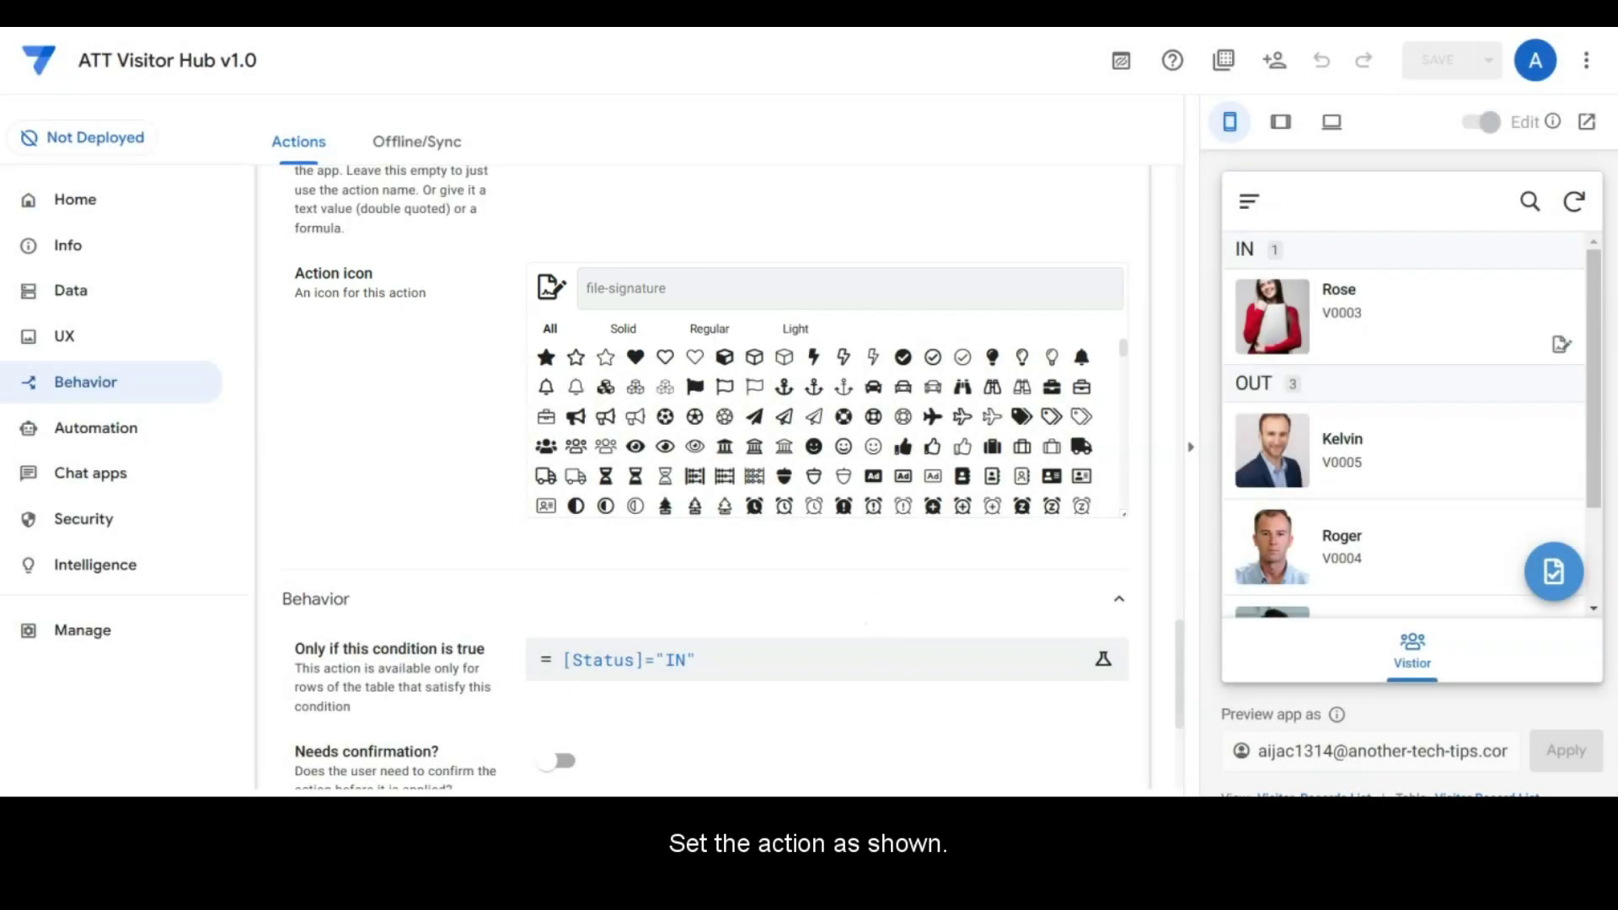
{"action": "scroll", "coordinate": [998, 705], "scroll_direction": "down", "scroll_amount": 4}
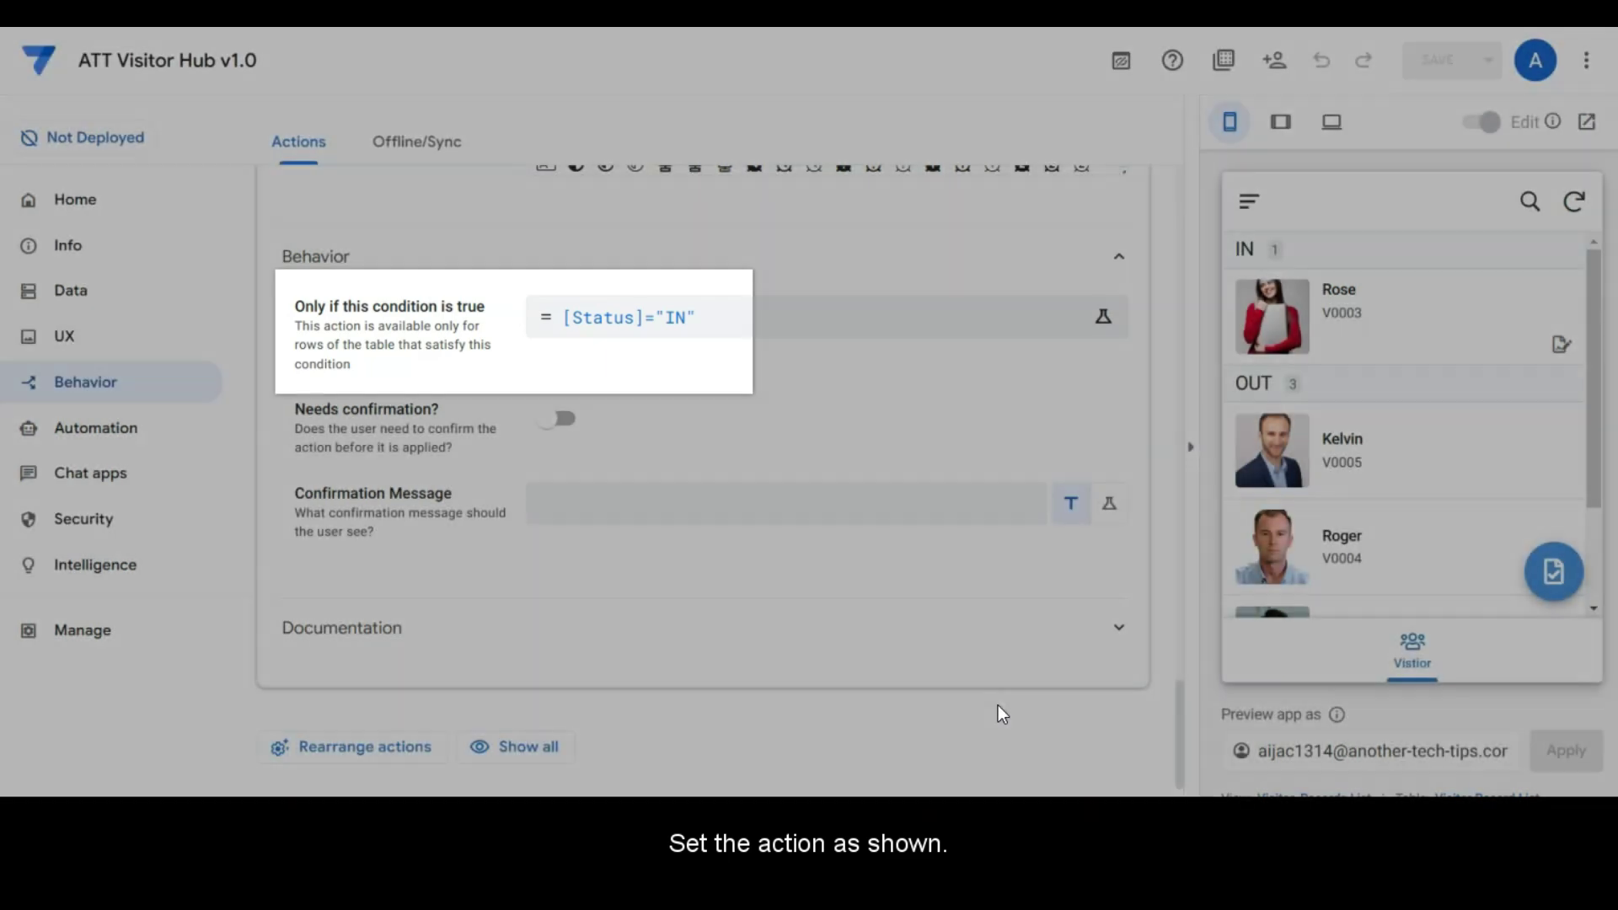
Step: Collapse the Check In action and go to the UX Views page
{"action": "scroll", "coordinate": [997, 706], "scroll_direction": "up", "scroll_amount": 15}
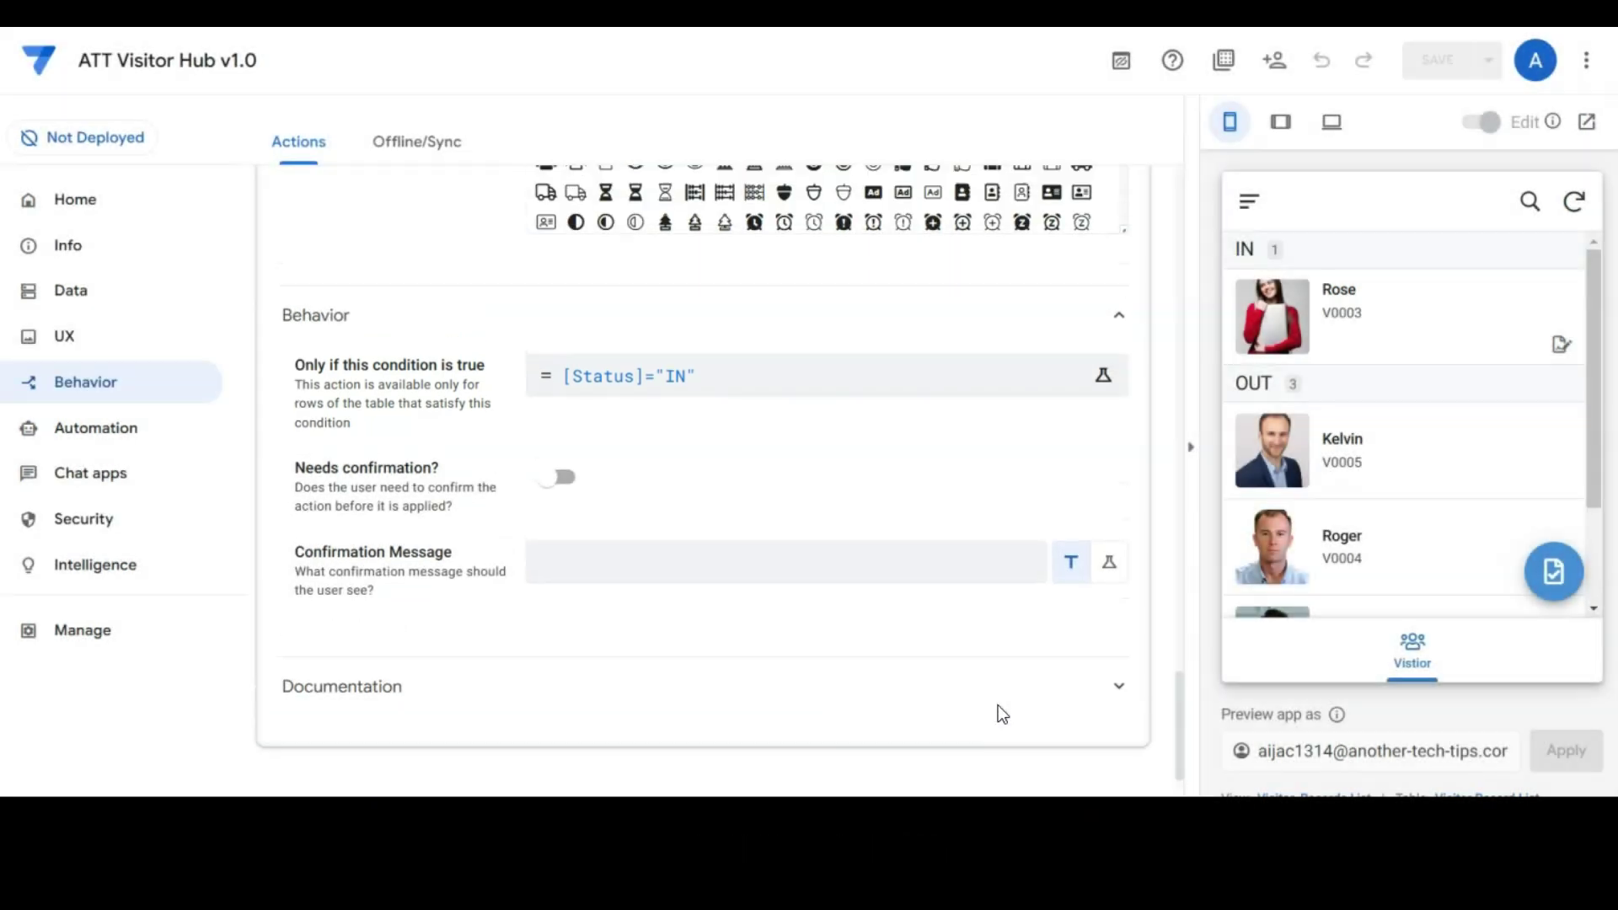
{"action": "scroll", "coordinate": [519, 440], "scroll_direction": "up", "scroll_amount": 20}
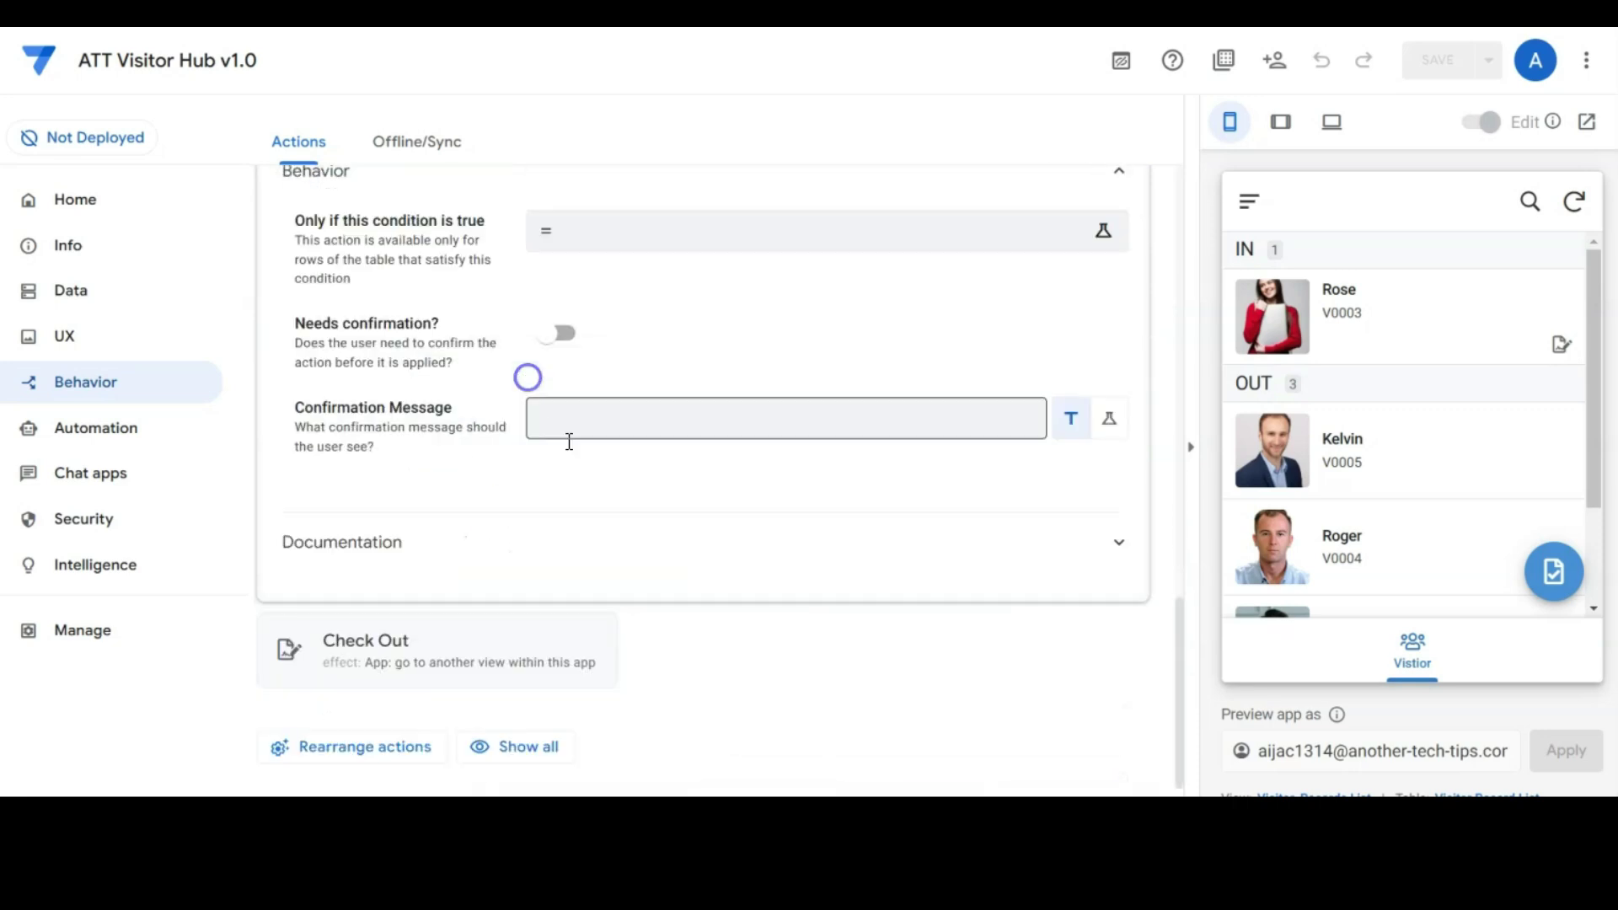
{"action": "left_click", "coordinate": [560, 544]}
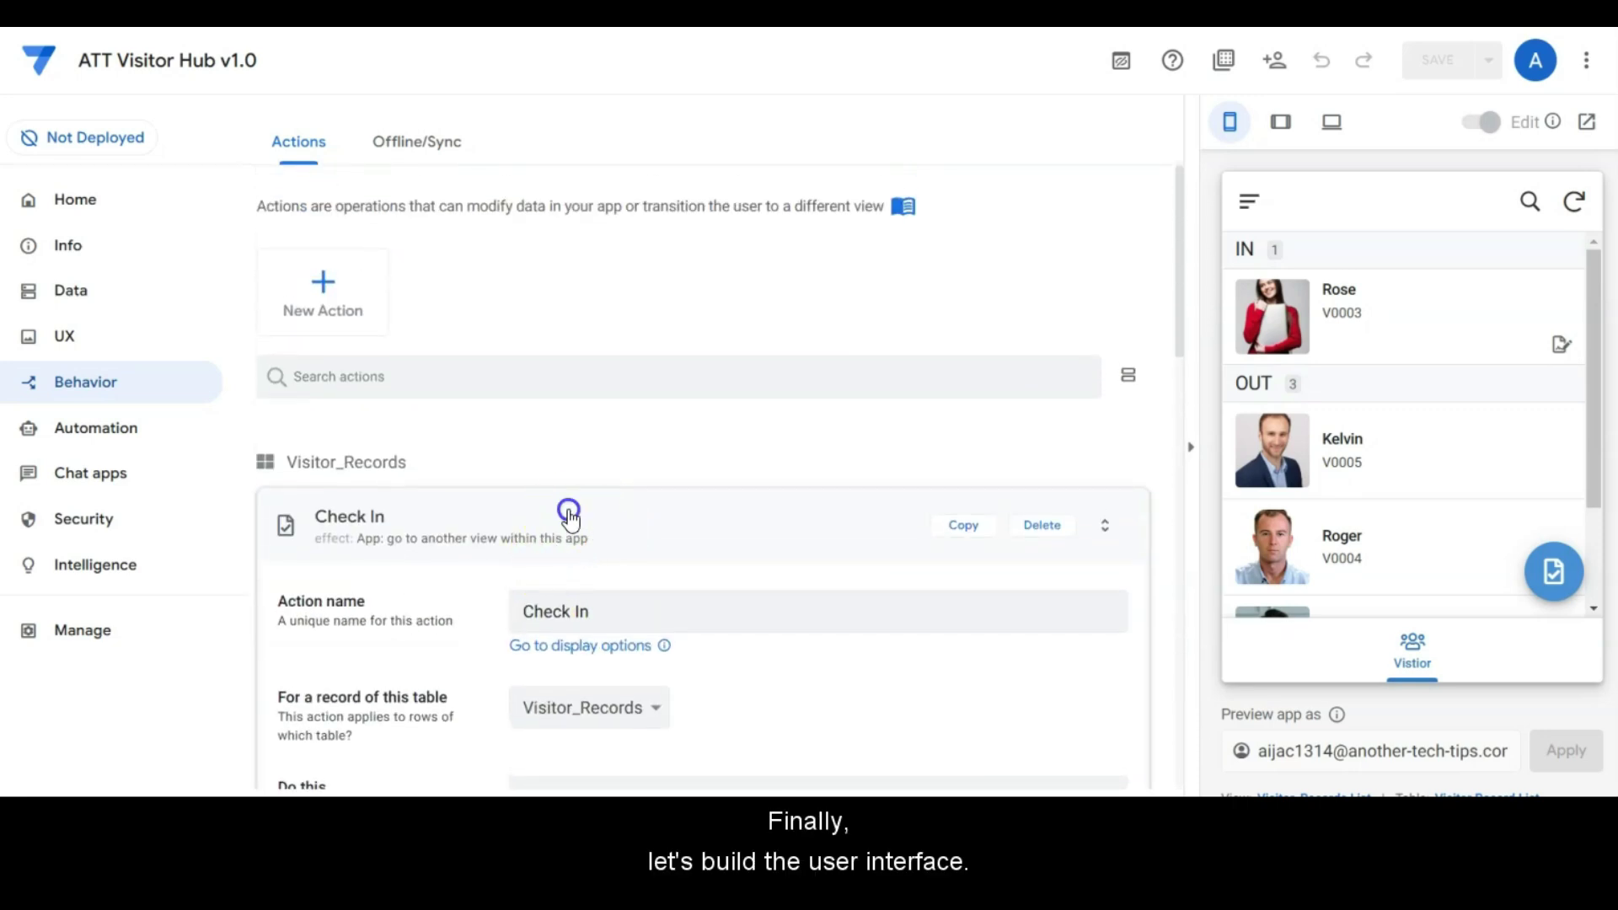
{"action": "left_click", "coordinate": [68, 336]}
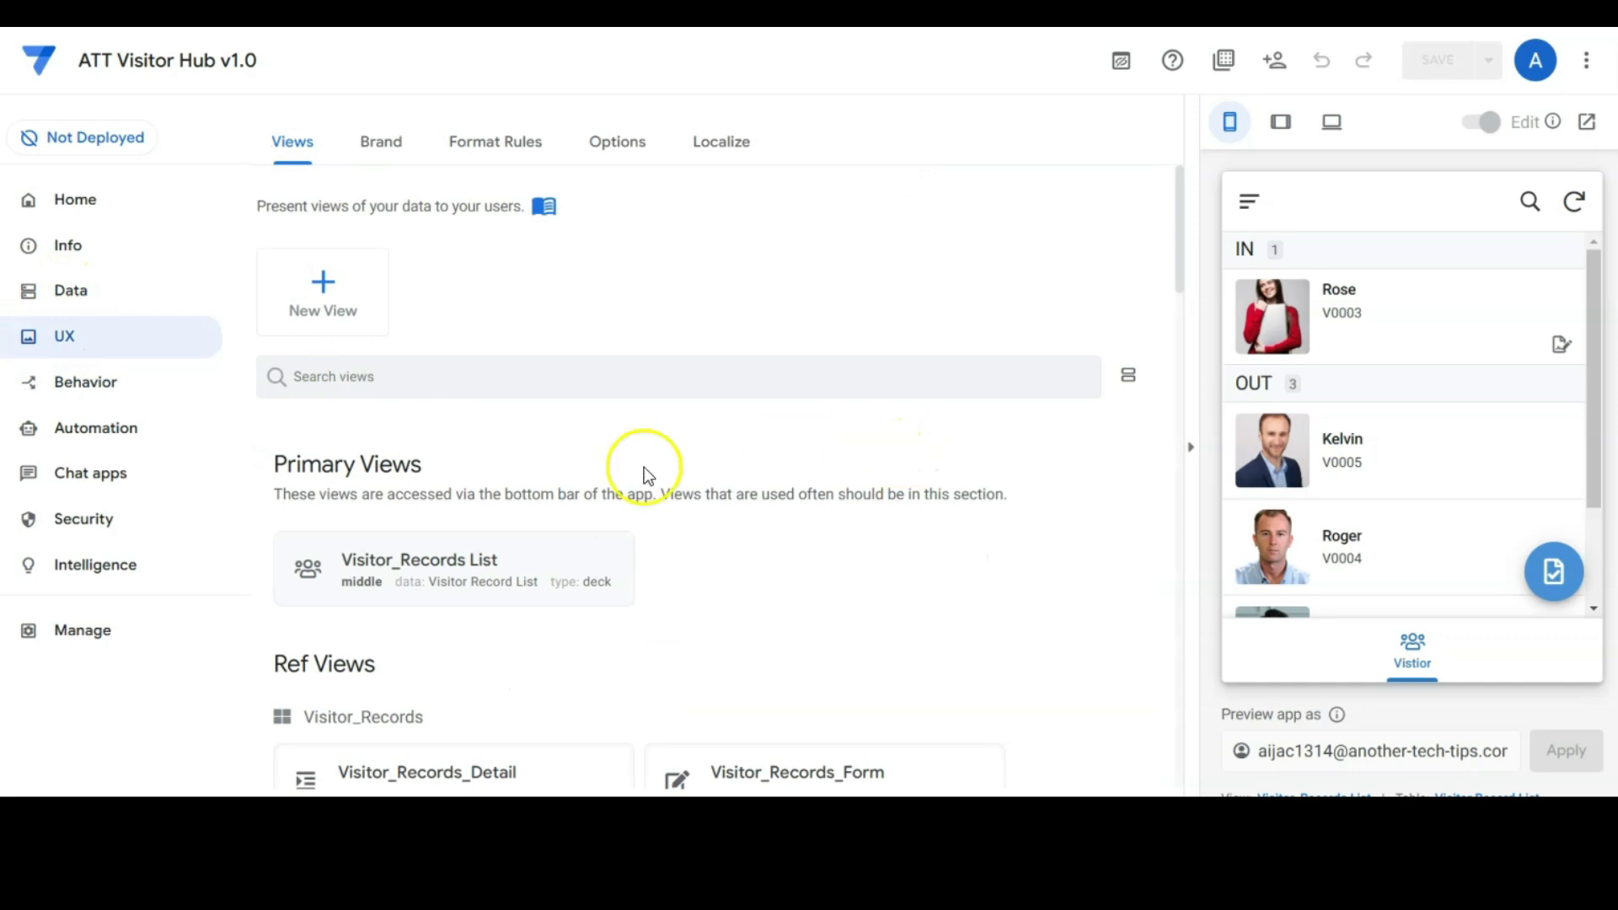
Step: Make Visitor_Records List a deck sorted by Name, grouped by Status with COUNT, Photo In image, display name Vistior
{"action": "left_click", "coordinate": [531, 581]}
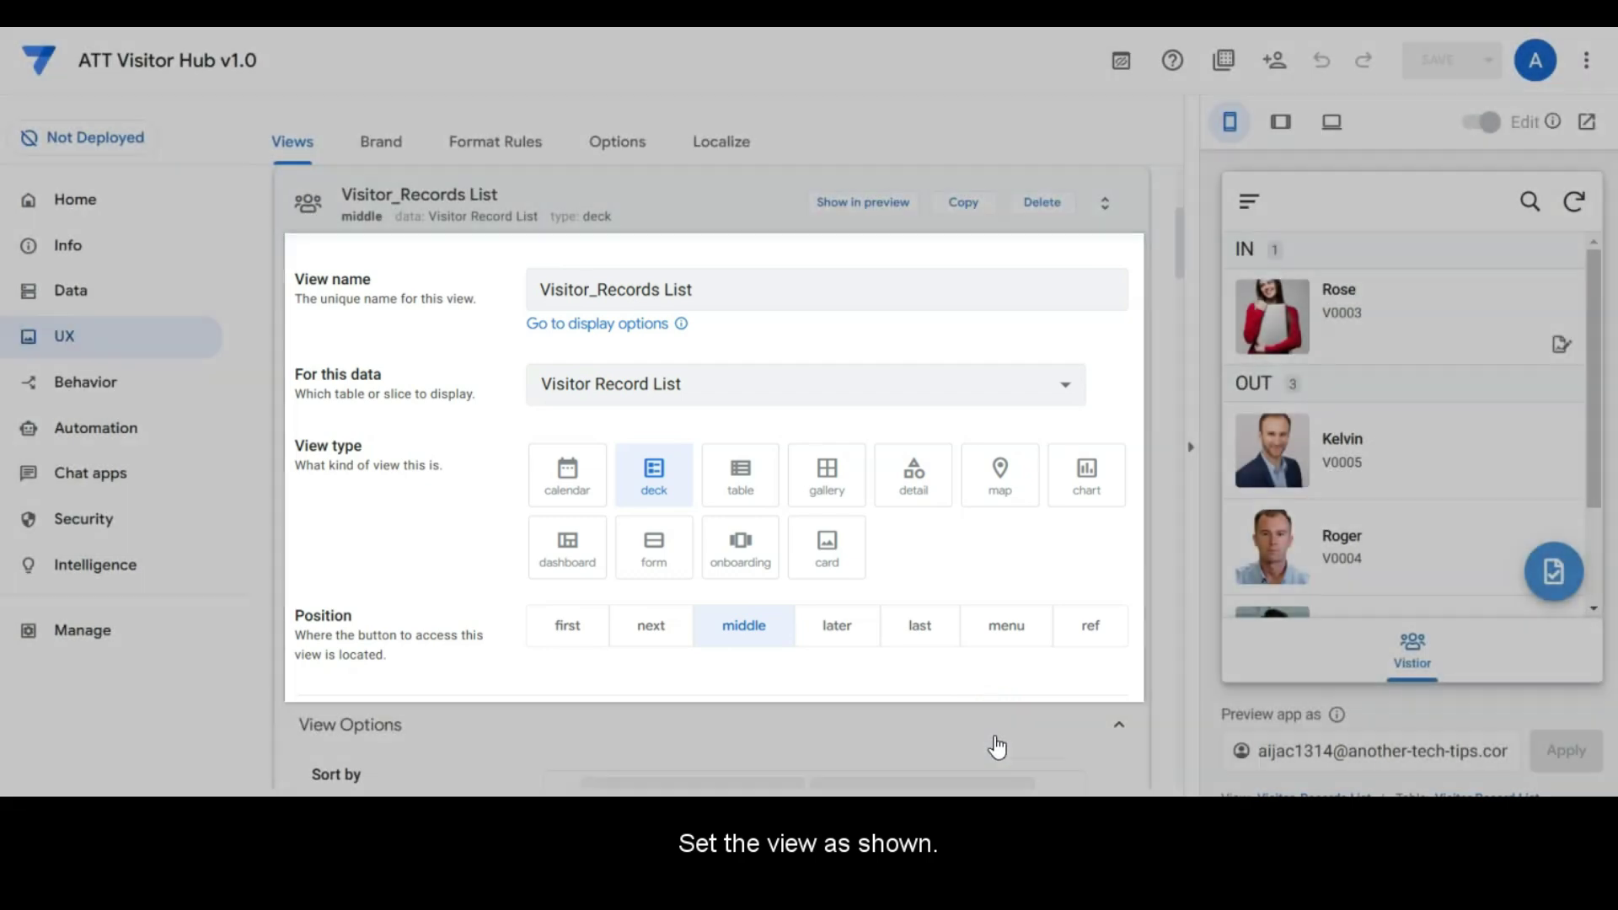
{"action": "left_click", "coordinate": [1016, 685]}
{"action": "scroll", "coordinate": [1015, 682], "scroll_direction": "down", "scroll_amount": 6}
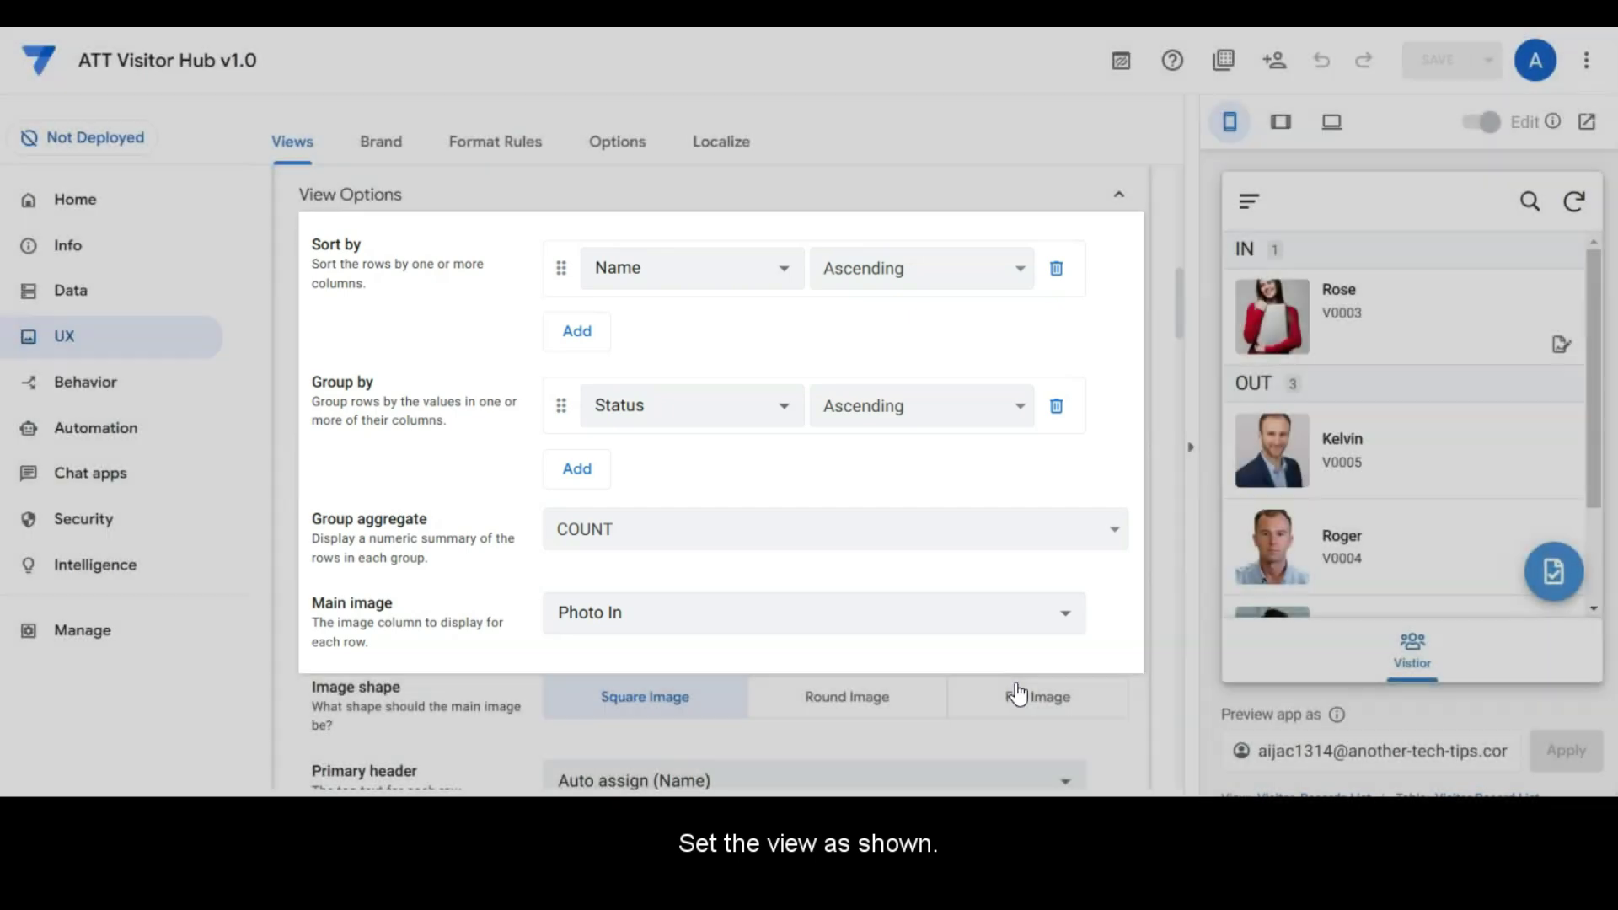
{"action": "scroll", "coordinate": [1058, 649], "scroll_direction": "down", "scroll_amount": 5}
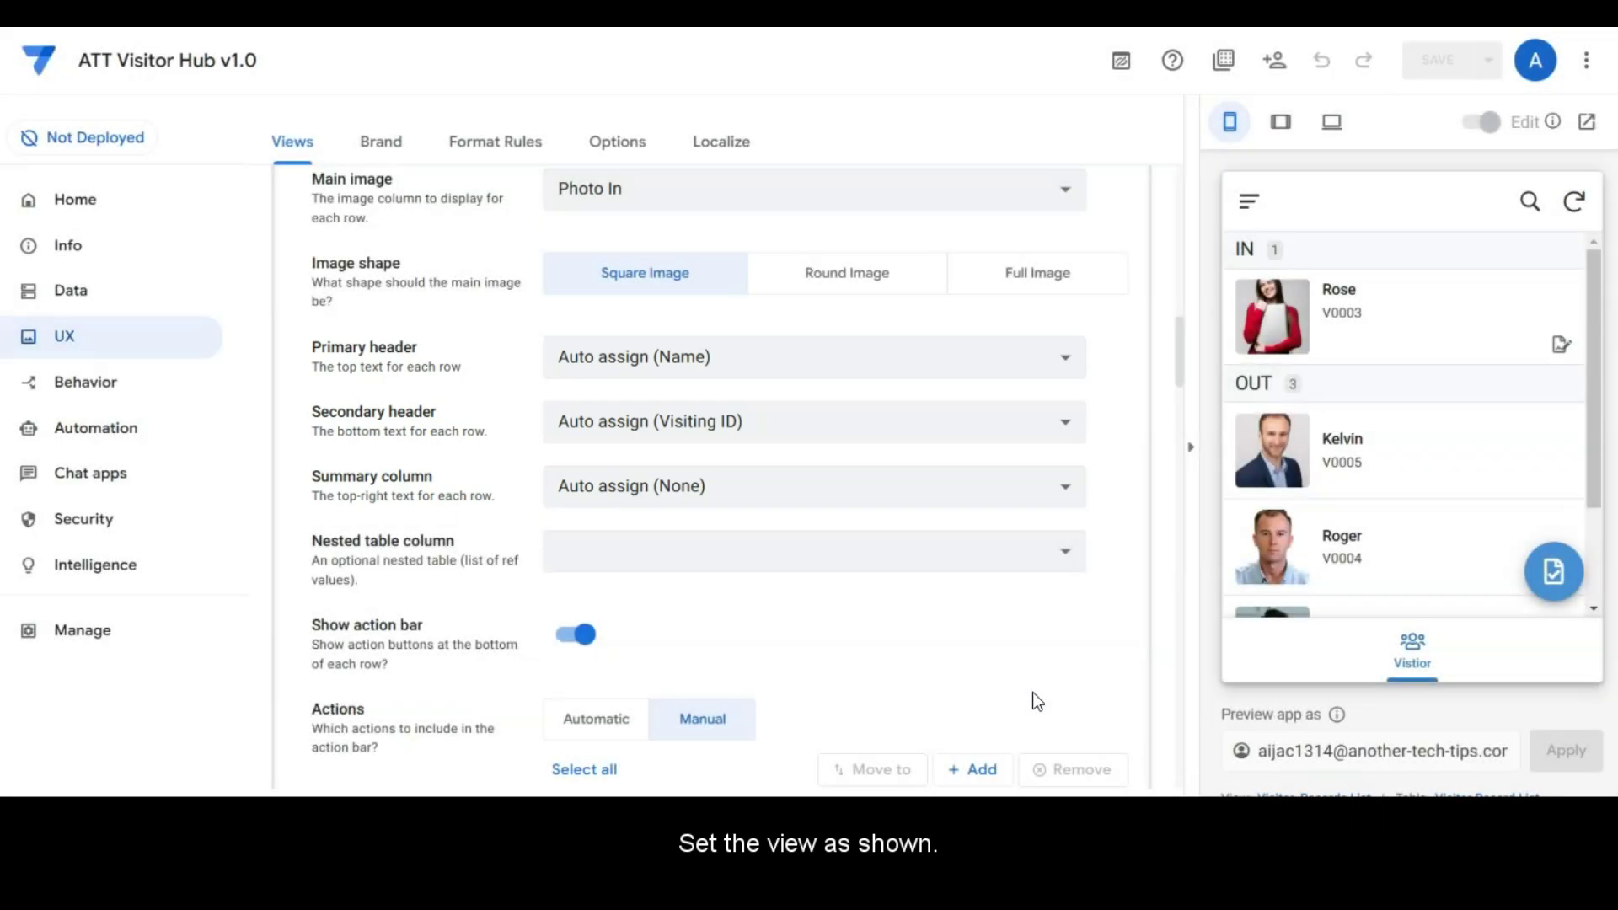
{"action": "left_click", "coordinate": [1036, 622]}
{"action": "scroll", "coordinate": [1036, 622], "scroll_direction": "down", "scroll_amount": 5}
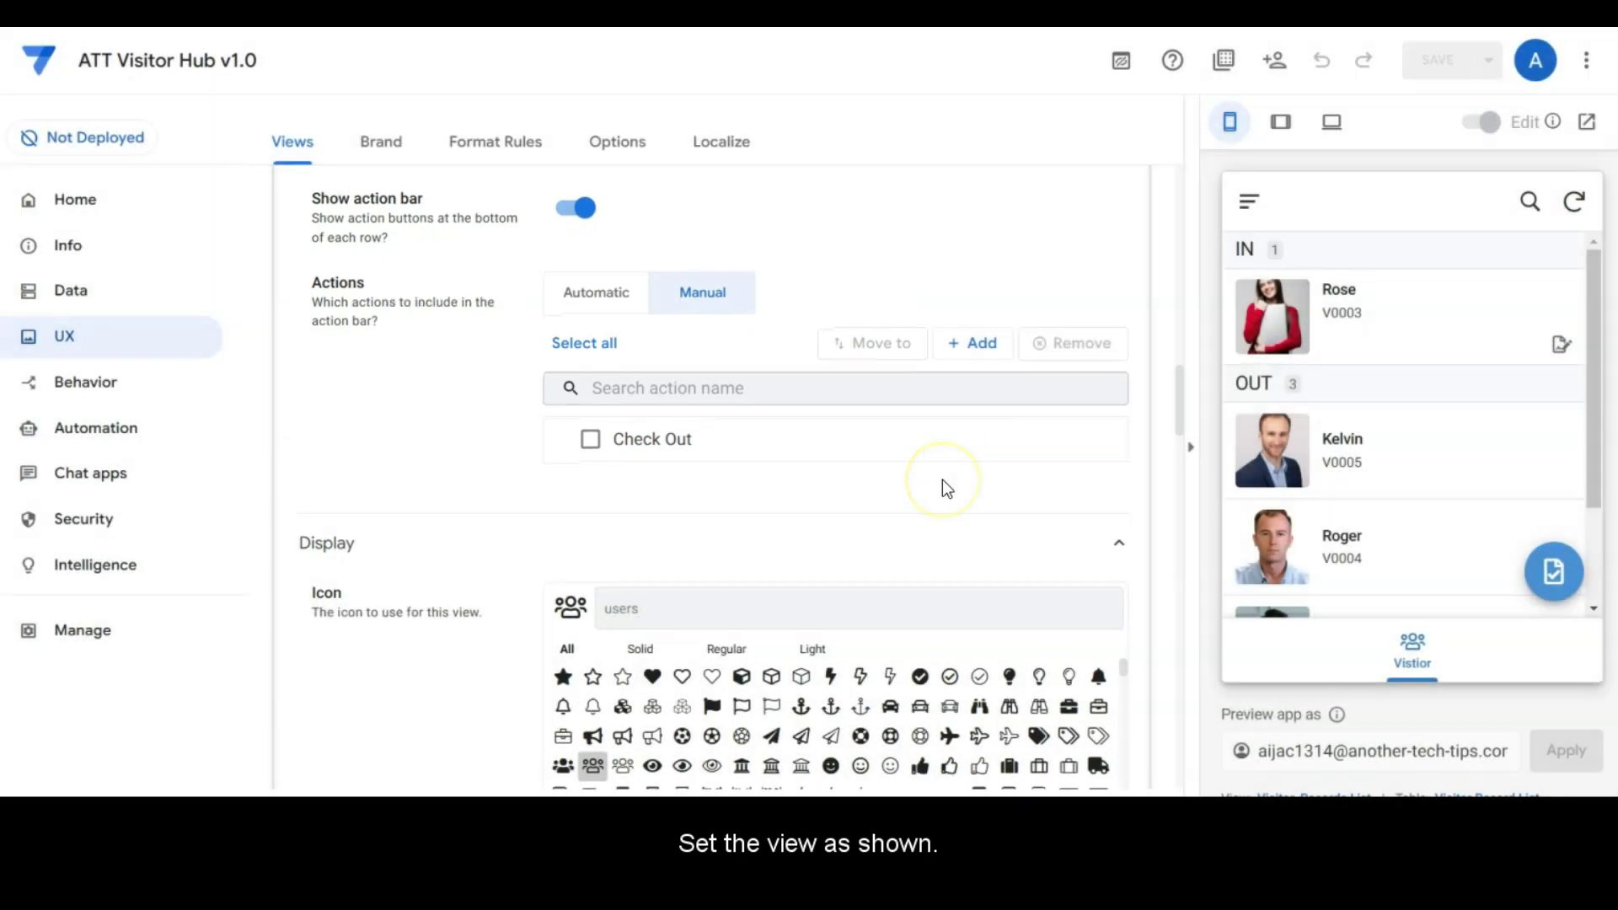
{"action": "scroll", "coordinate": [942, 478], "scroll_direction": "down", "scroll_amount": 3}
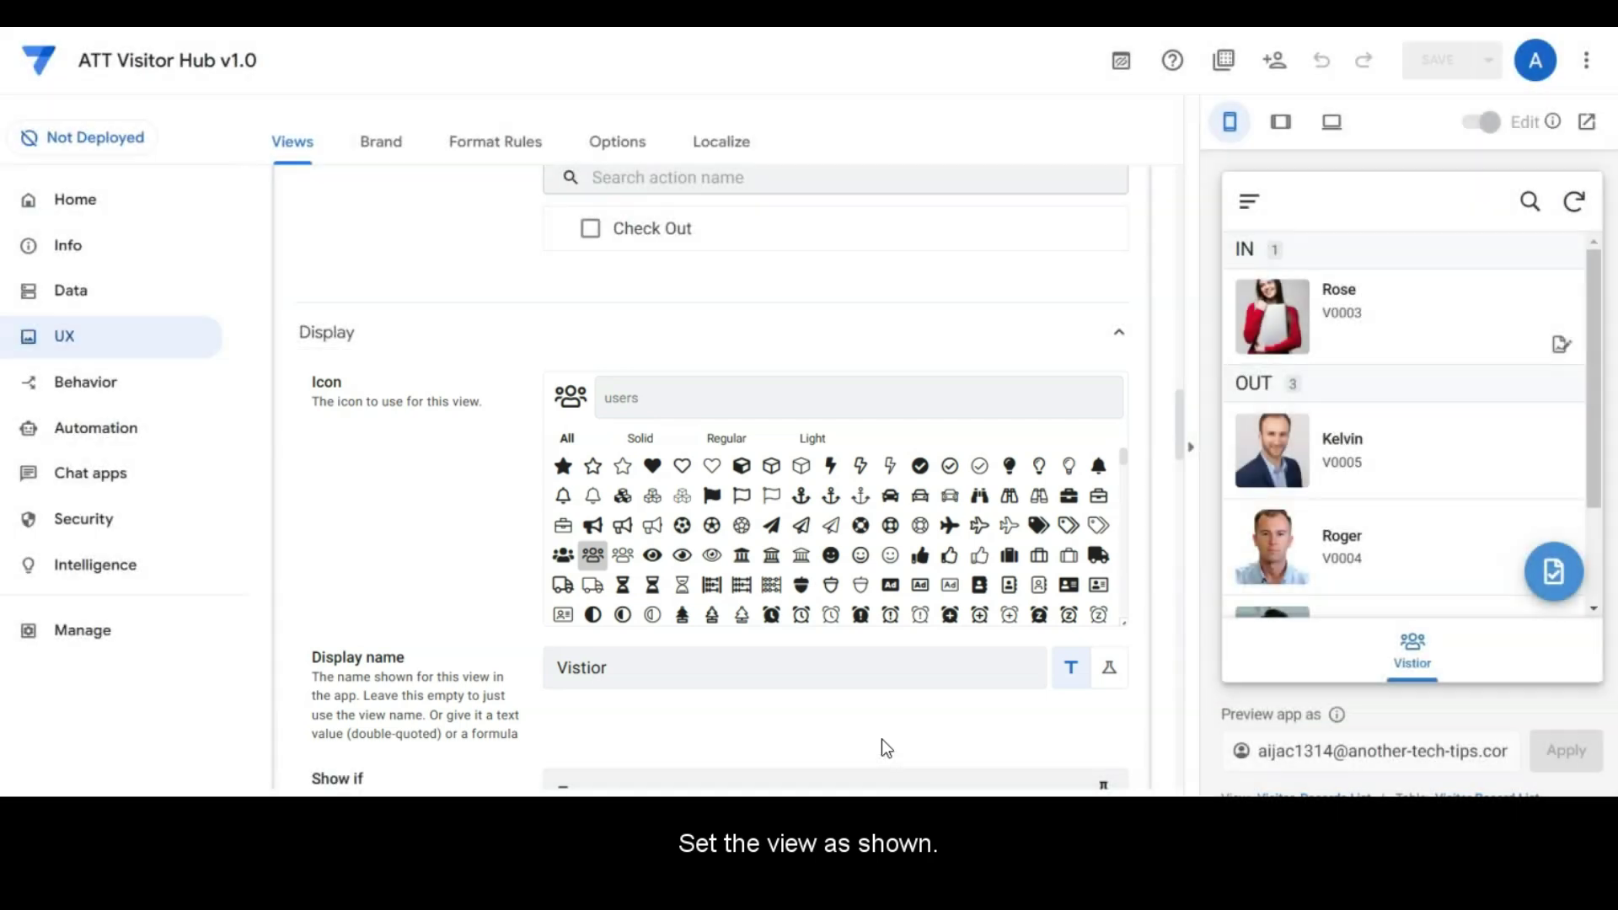
{"action": "scroll", "coordinate": [881, 740], "scroll_direction": "down", "scroll_amount": 8}
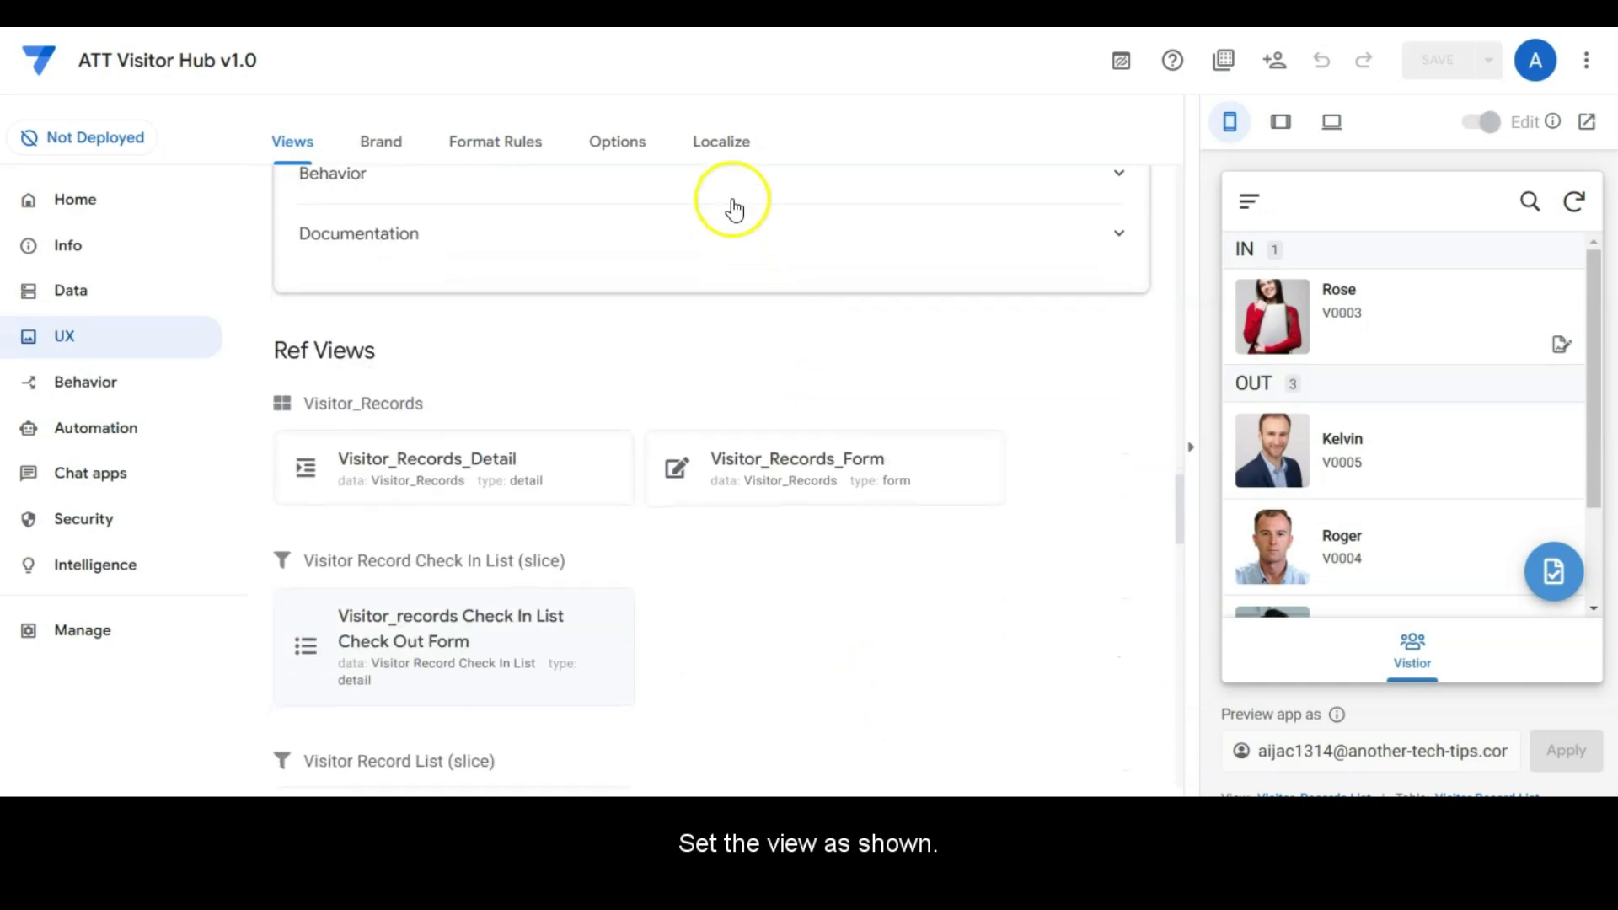
Step: Review the Check Out Form view's options: Photo In main image, Signature Out quick edit, column order
{"action": "scroll", "coordinate": [651, 358], "scroll_direction": "down", "scroll_amount": 4}
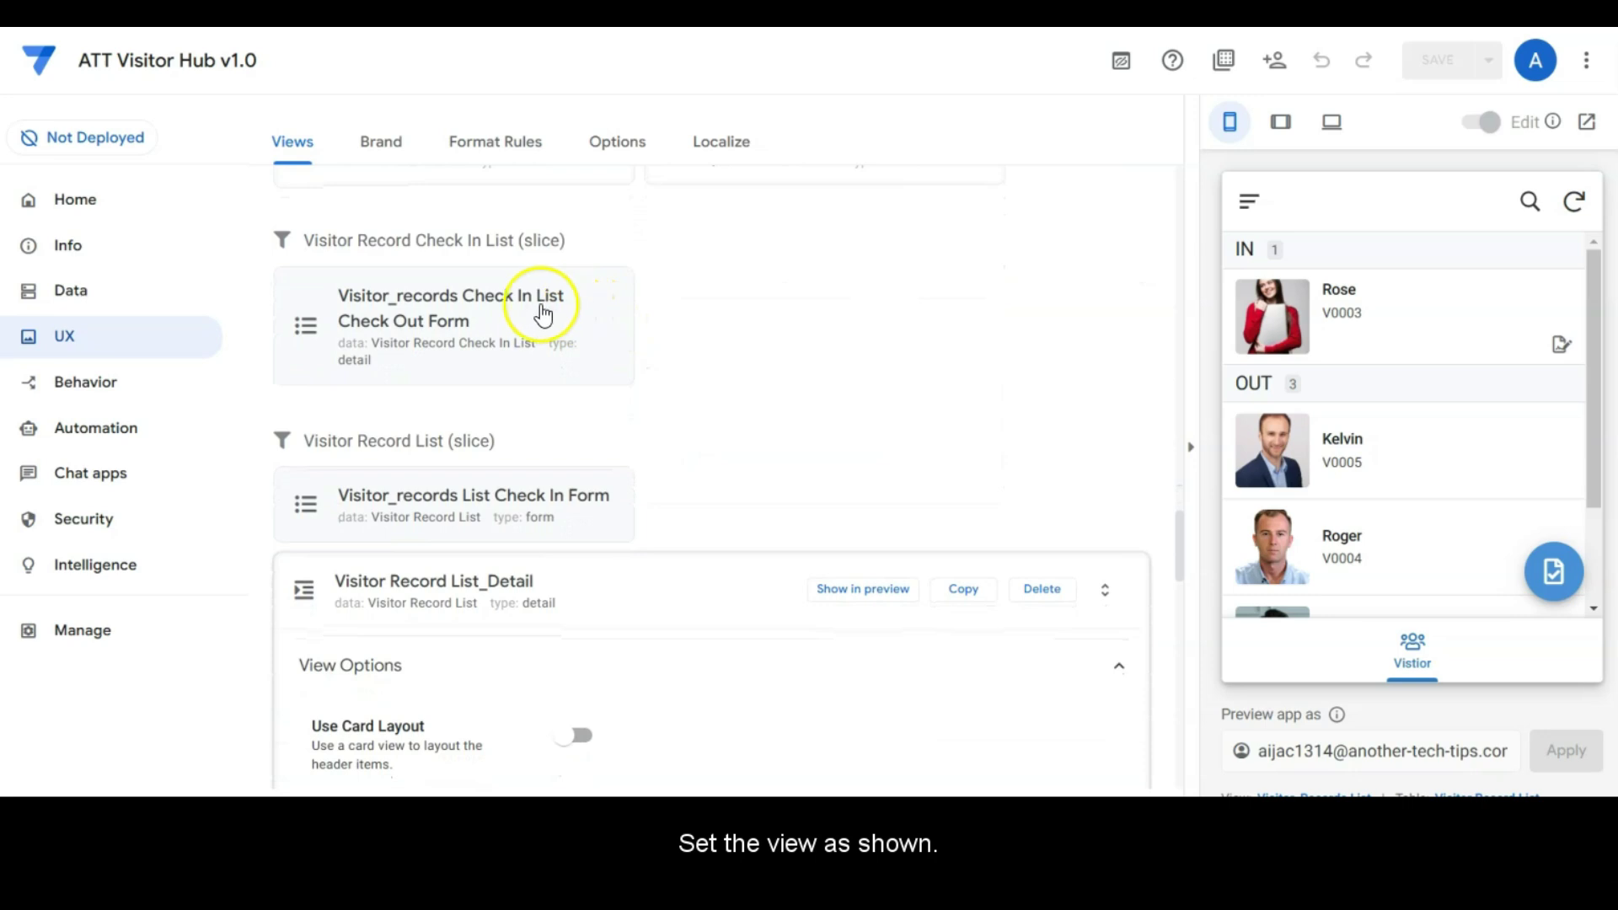
{"action": "left_click", "coordinate": [542, 310]}
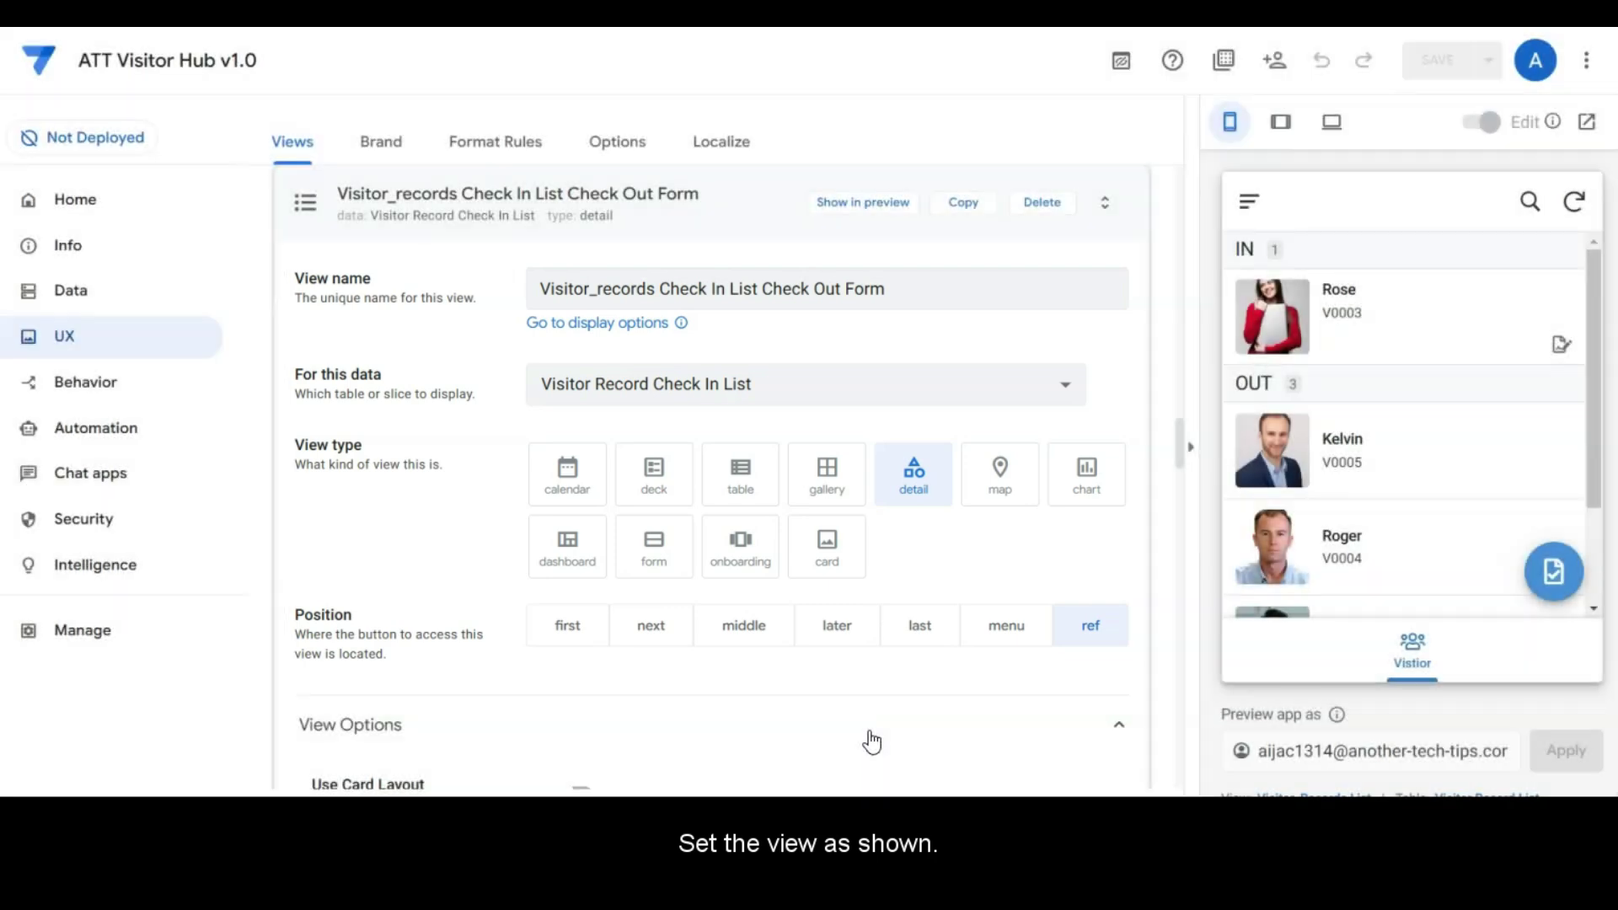
{"action": "scroll", "coordinate": [872, 741], "scroll_direction": "down", "scroll_amount": 4}
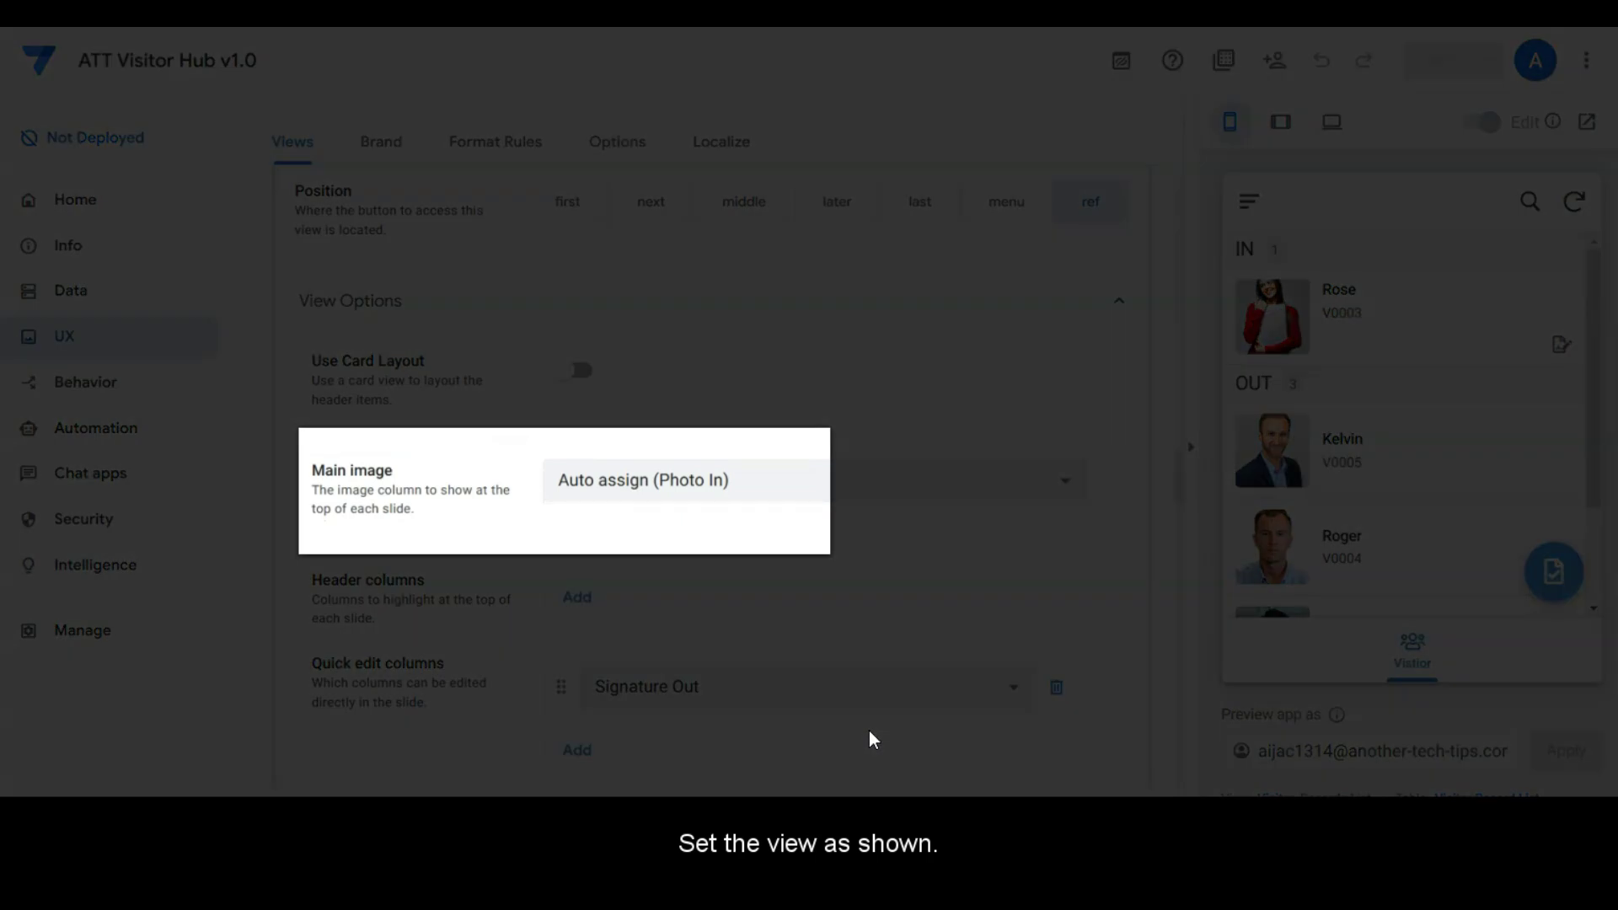
{"action": "scroll", "coordinate": [867, 739], "scroll_direction": "down", "scroll_amount": 4}
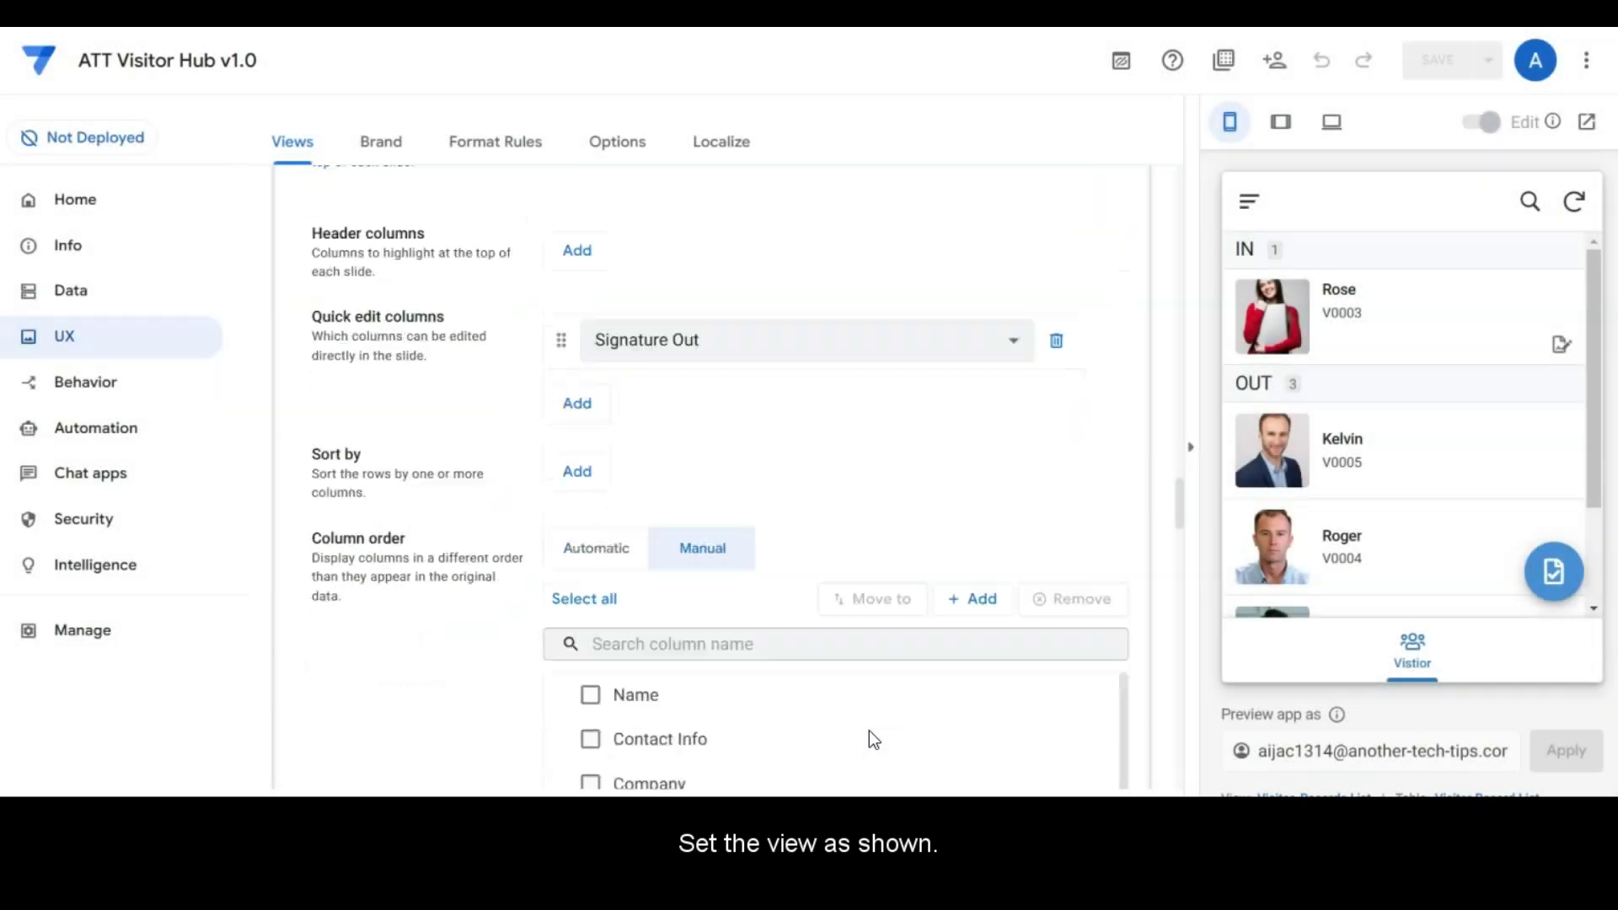
{"action": "scroll", "coordinate": [872, 740], "scroll_direction": "down", "scroll_amount": 3}
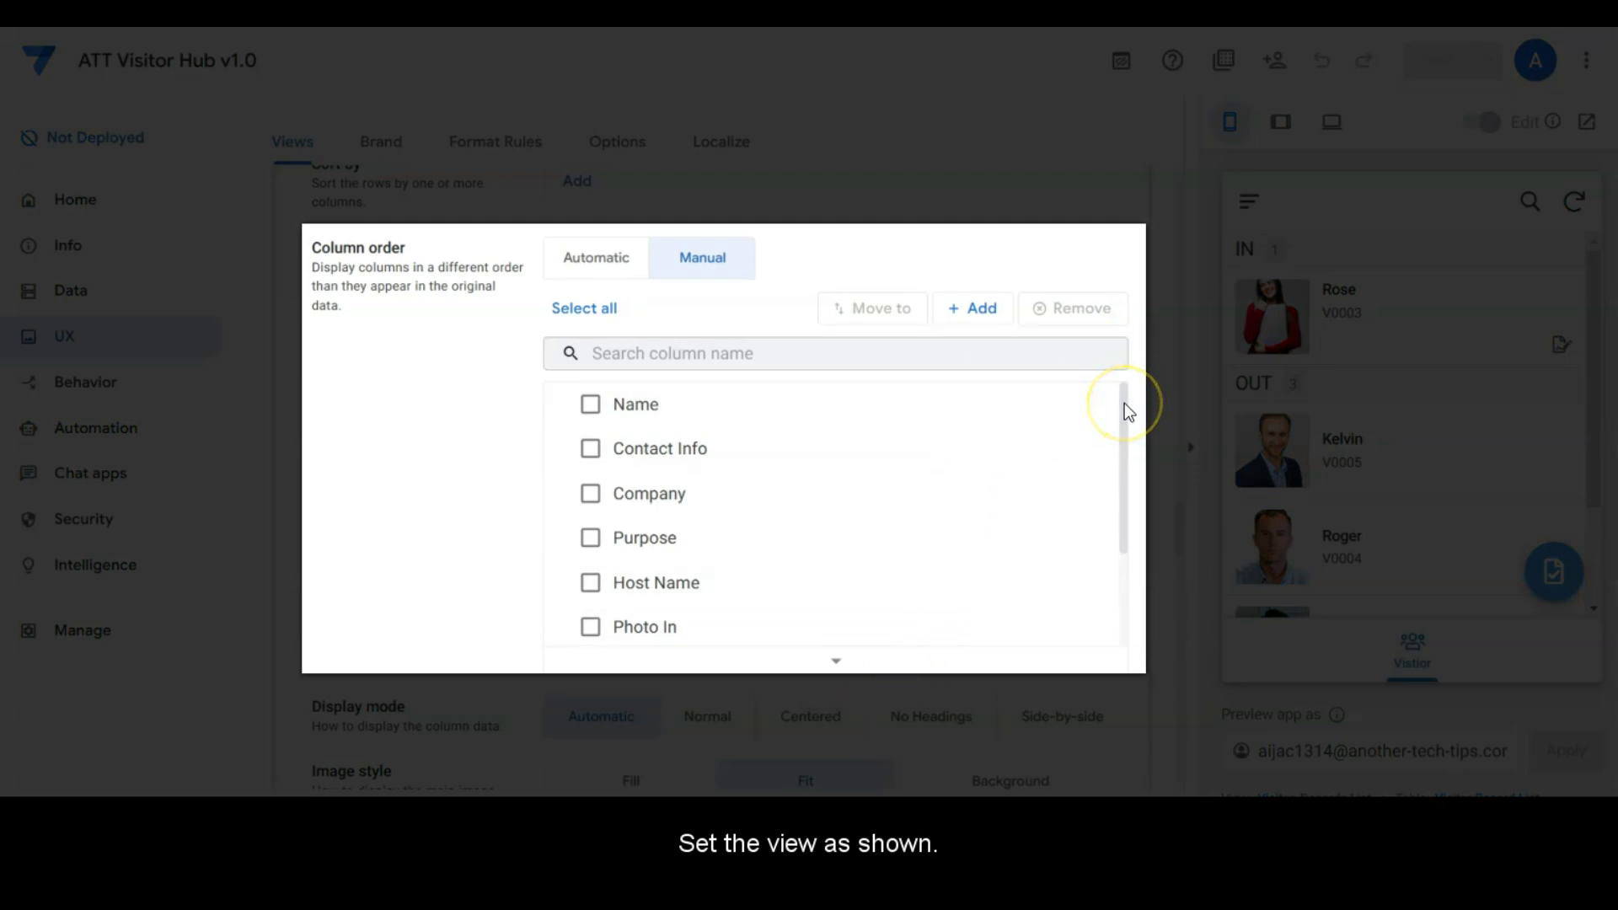
{"action": "left_click_drag", "start_coordinate": [1124, 407], "coordinate": [1129, 538]}
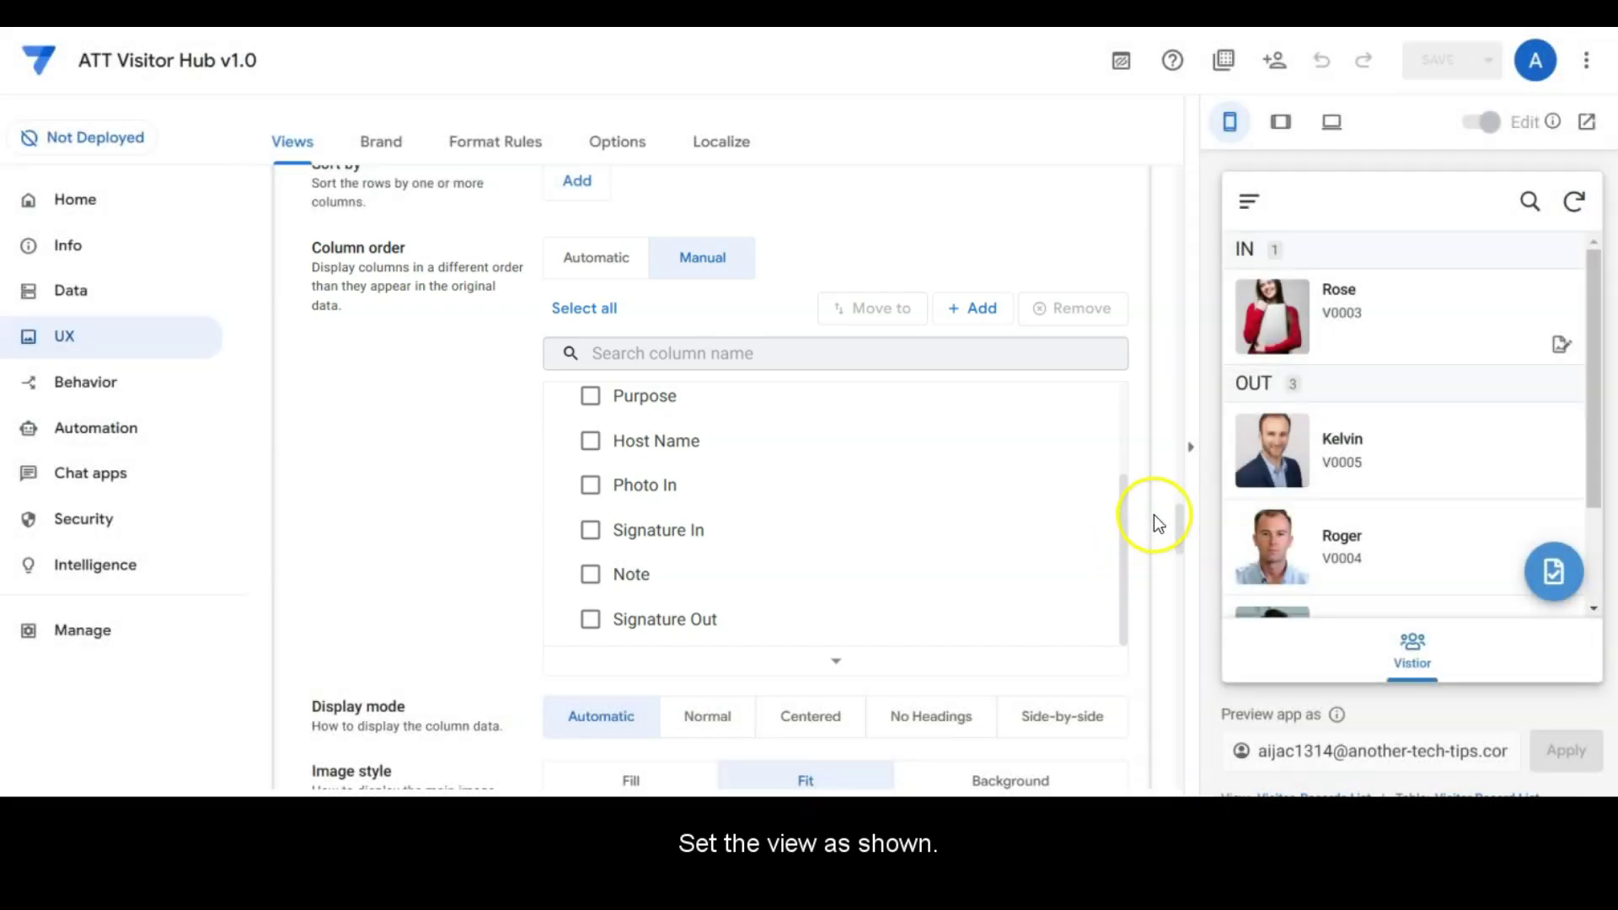
{"action": "scroll", "coordinate": [1154, 519], "scroll_direction": "down", "scroll_amount": 5}
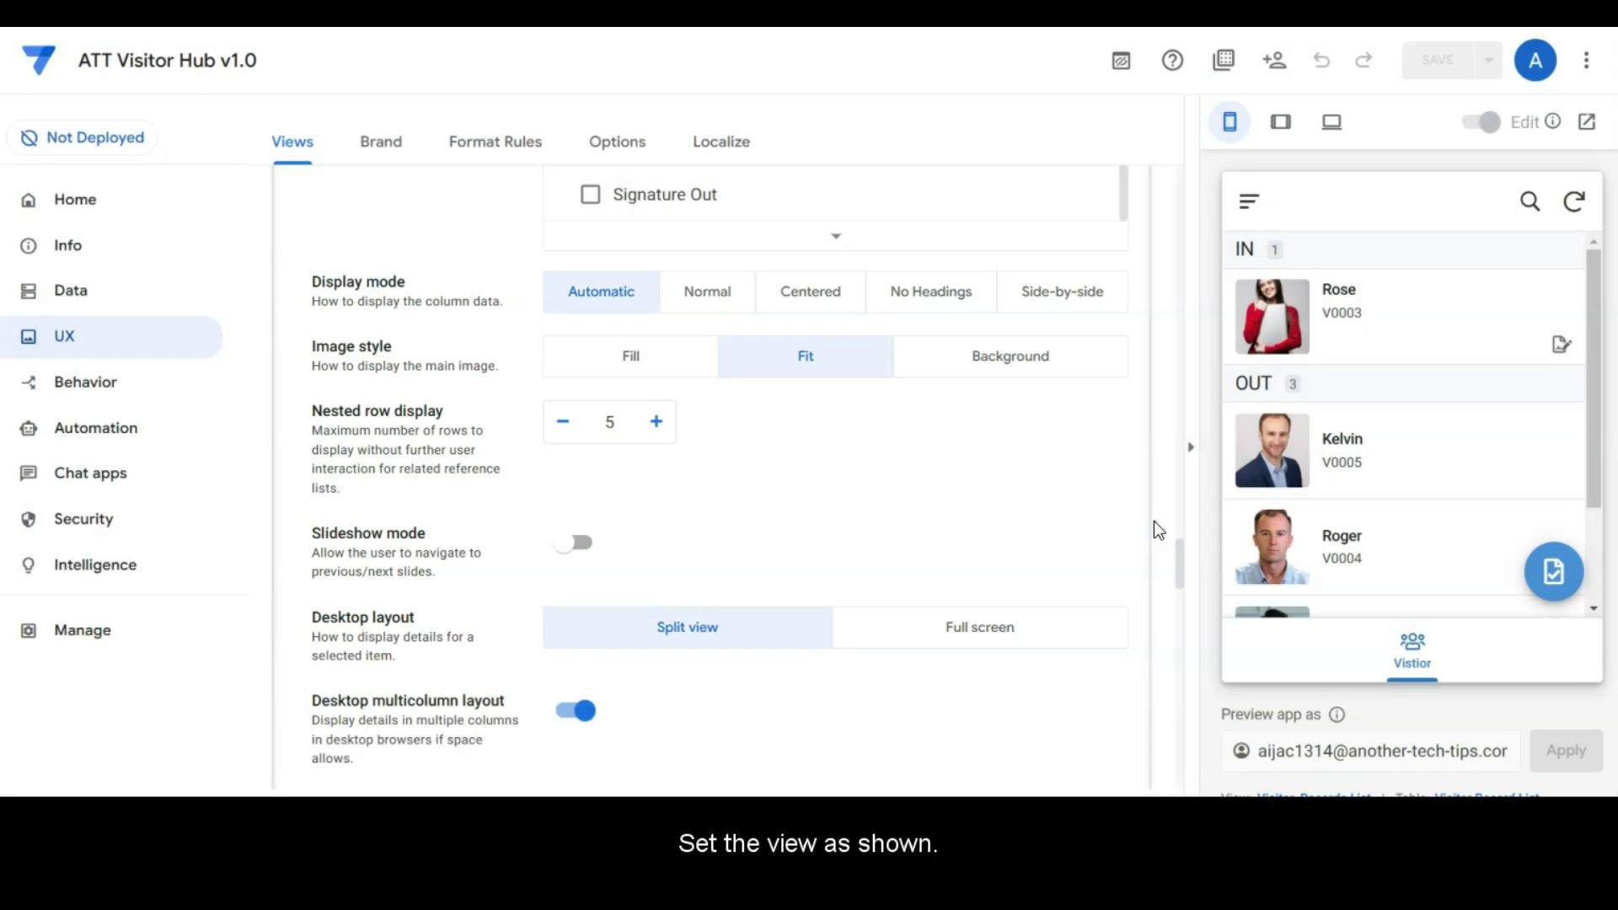
{"action": "scroll", "coordinate": [1094, 515], "scroll_direction": "down", "scroll_amount": 8}
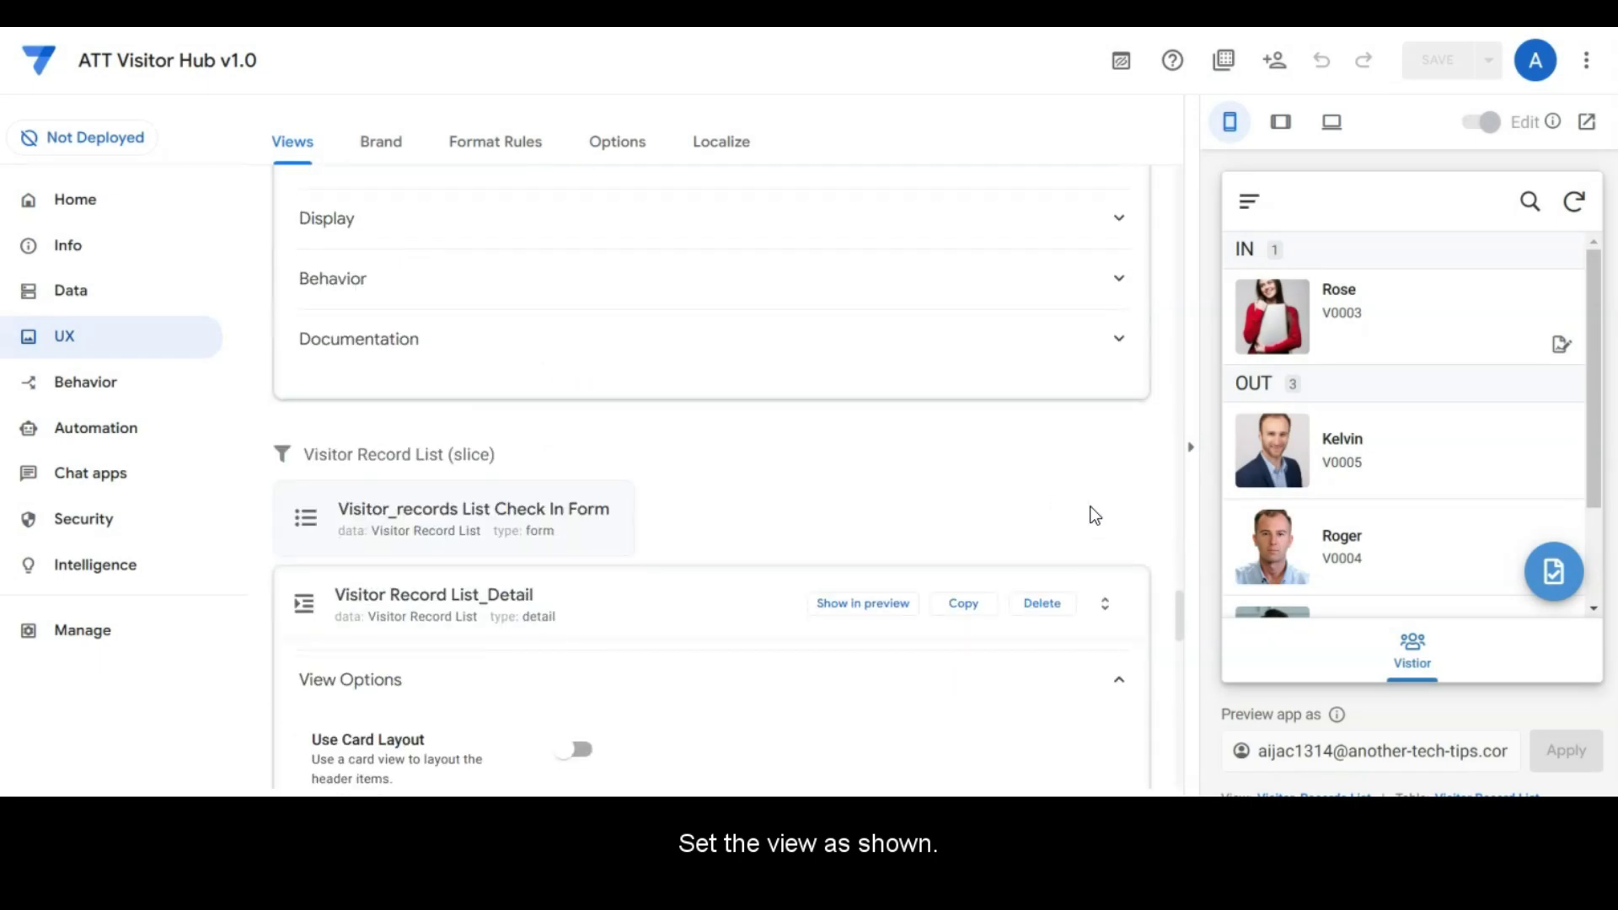
Step: Collapse Visitor Record List_Detail and review the Check In Form: Manual column order, 5 nested rows, Auto assign finish view
{"action": "left_click", "coordinate": [705, 621]}
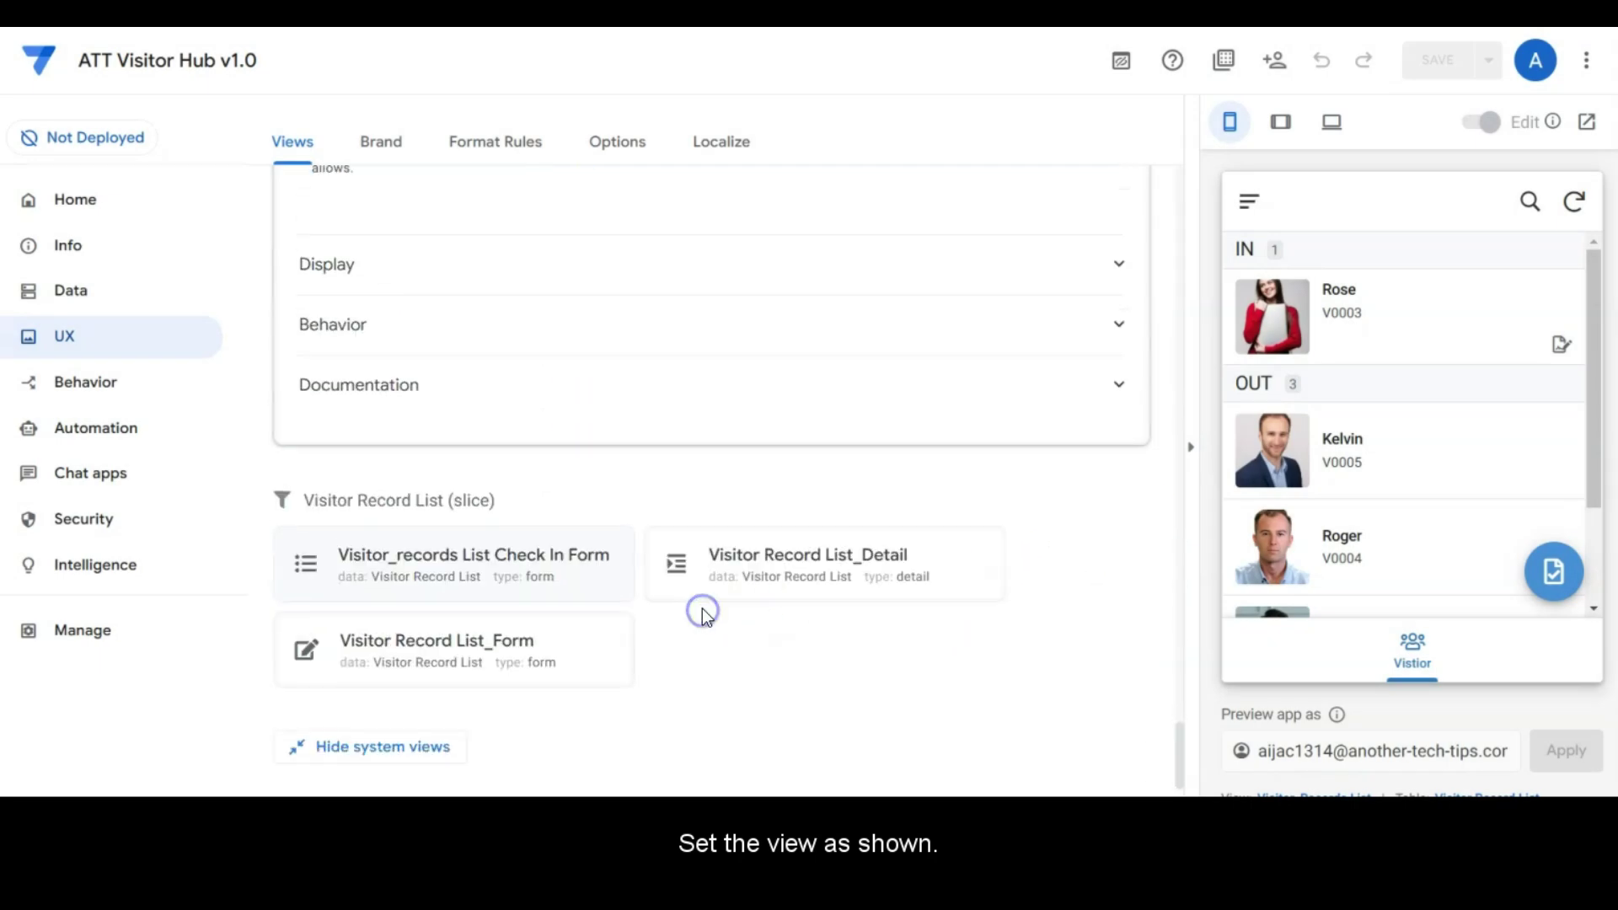
{"action": "left_click", "coordinate": [497, 578]}
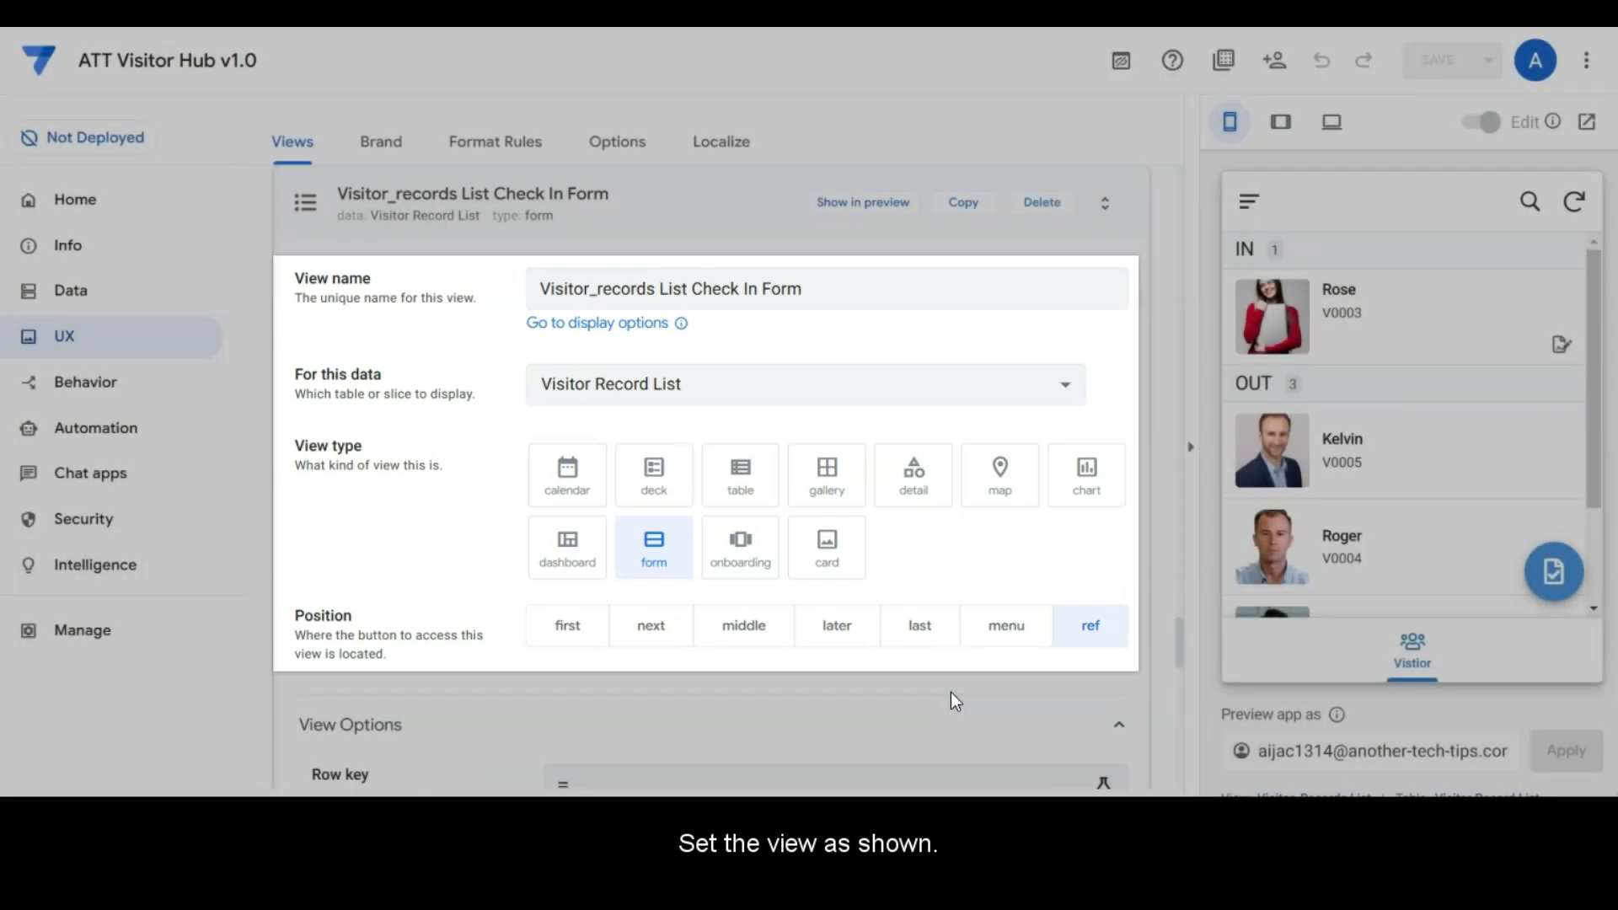
{"action": "left_click", "coordinate": [954, 684]}
{"action": "scroll", "coordinate": [954, 684], "scroll_direction": "down", "scroll_amount": 6}
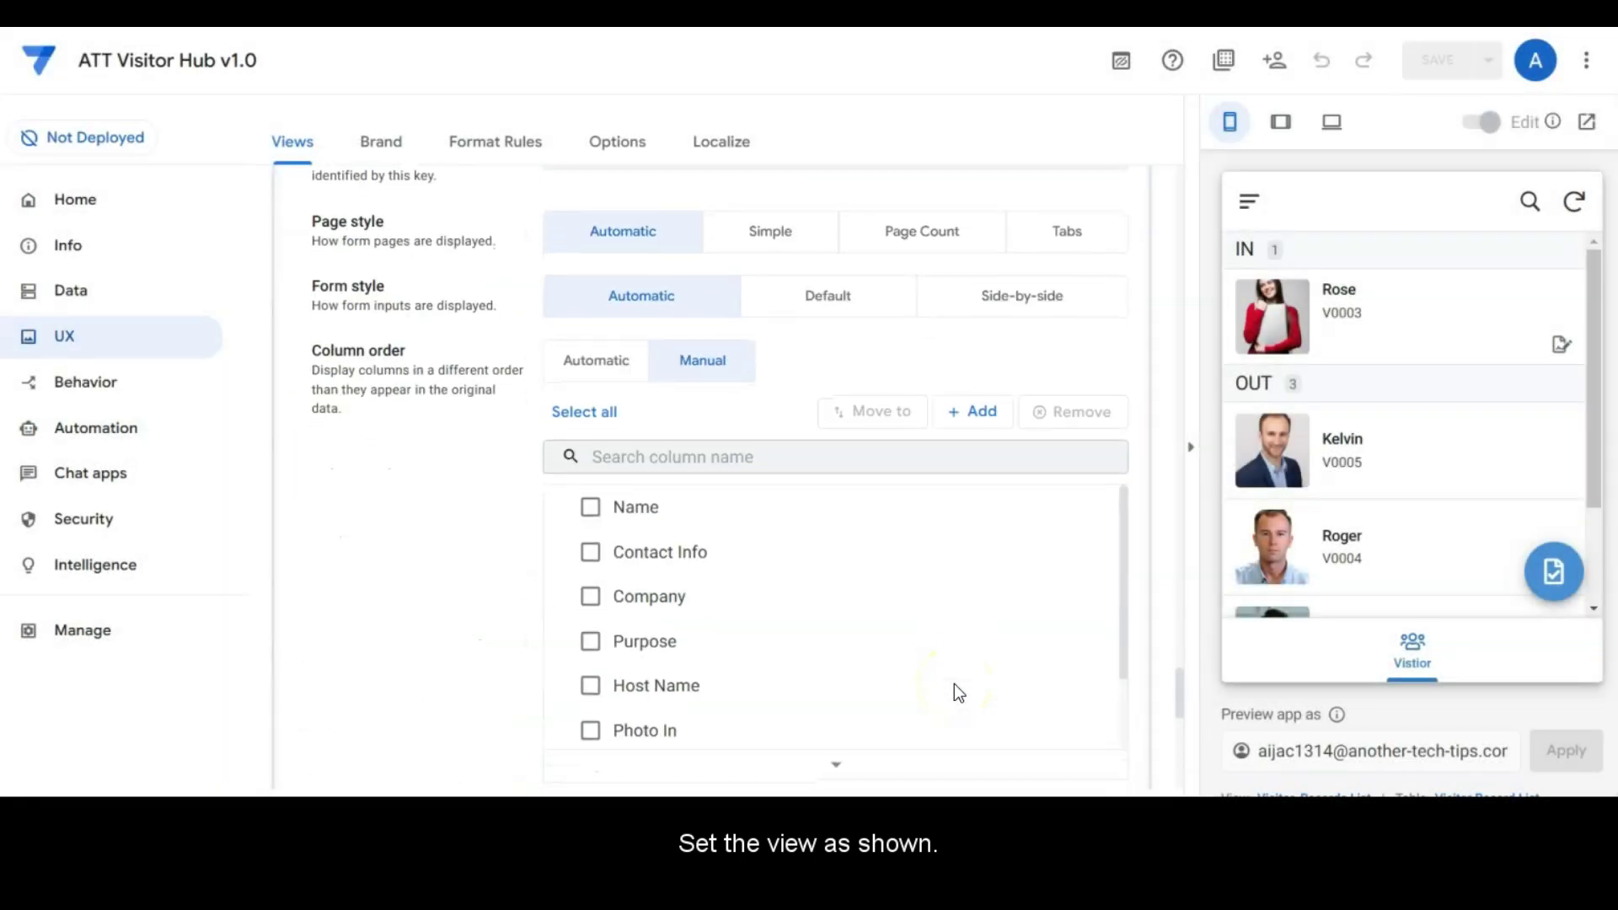
{"action": "scroll", "coordinate": [953, 684], "scroll_direction": "down", "scroll_amount": 2}
{"action": "scroll", "coordinate": [1011, 607], "scroll_direction": "up", "scroll_amount": 3}
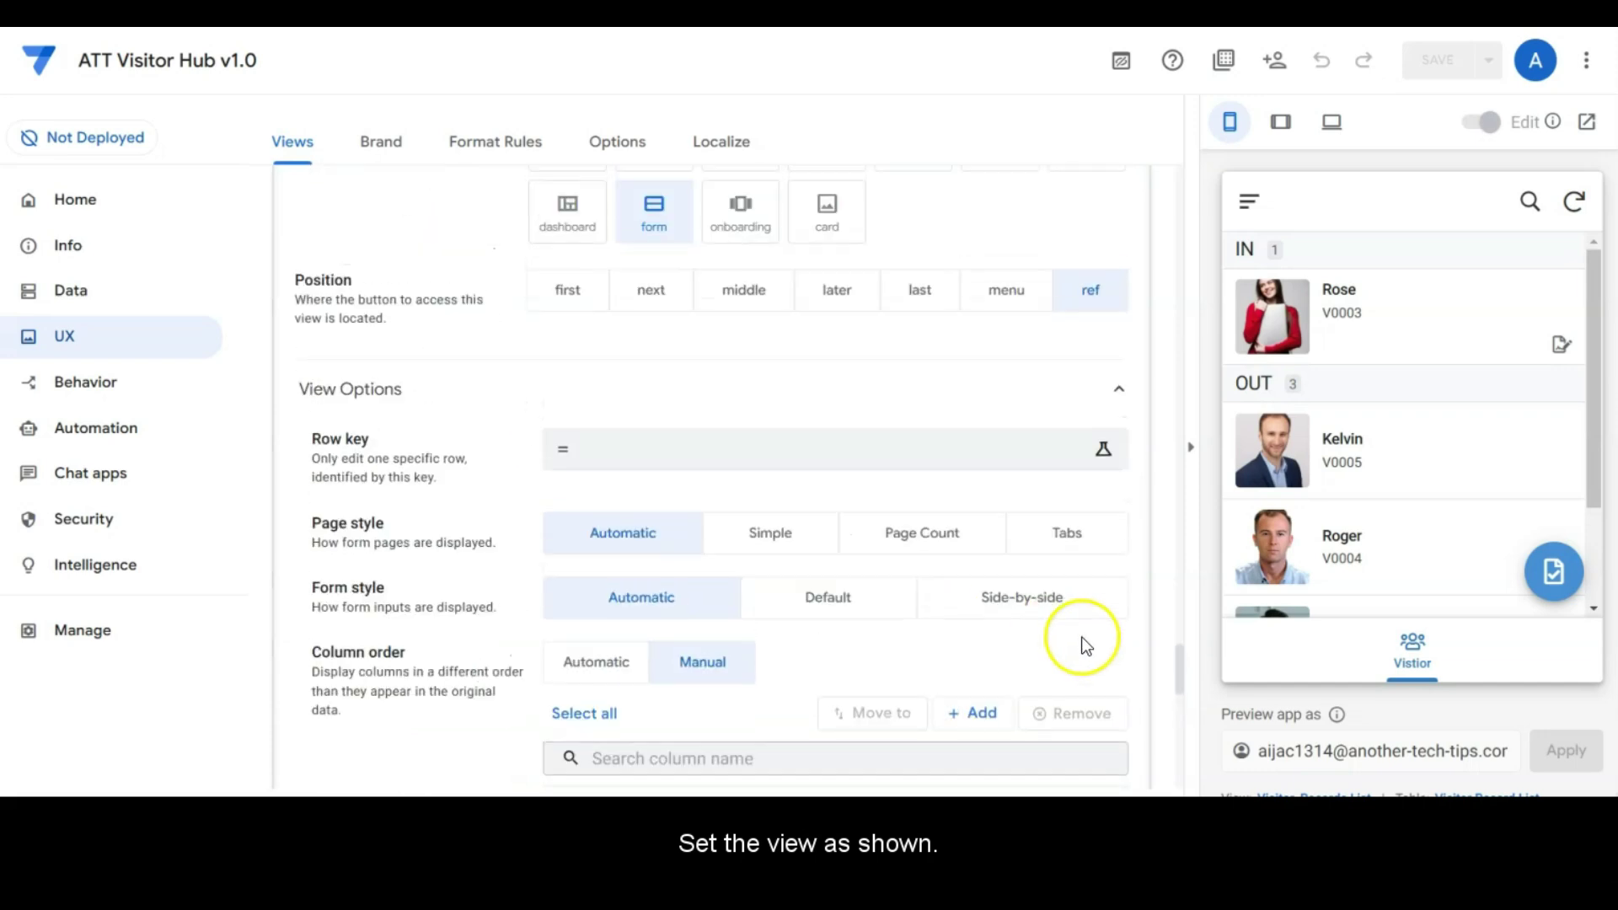
{"action": "scroll", "coordinate": [1104, 607], "scroll_direction": "down", "scroll_amount": 3}
{"action": "left_click_drag", "start_coordinate": [1120, 599], "coordinate": [1127, 497]}
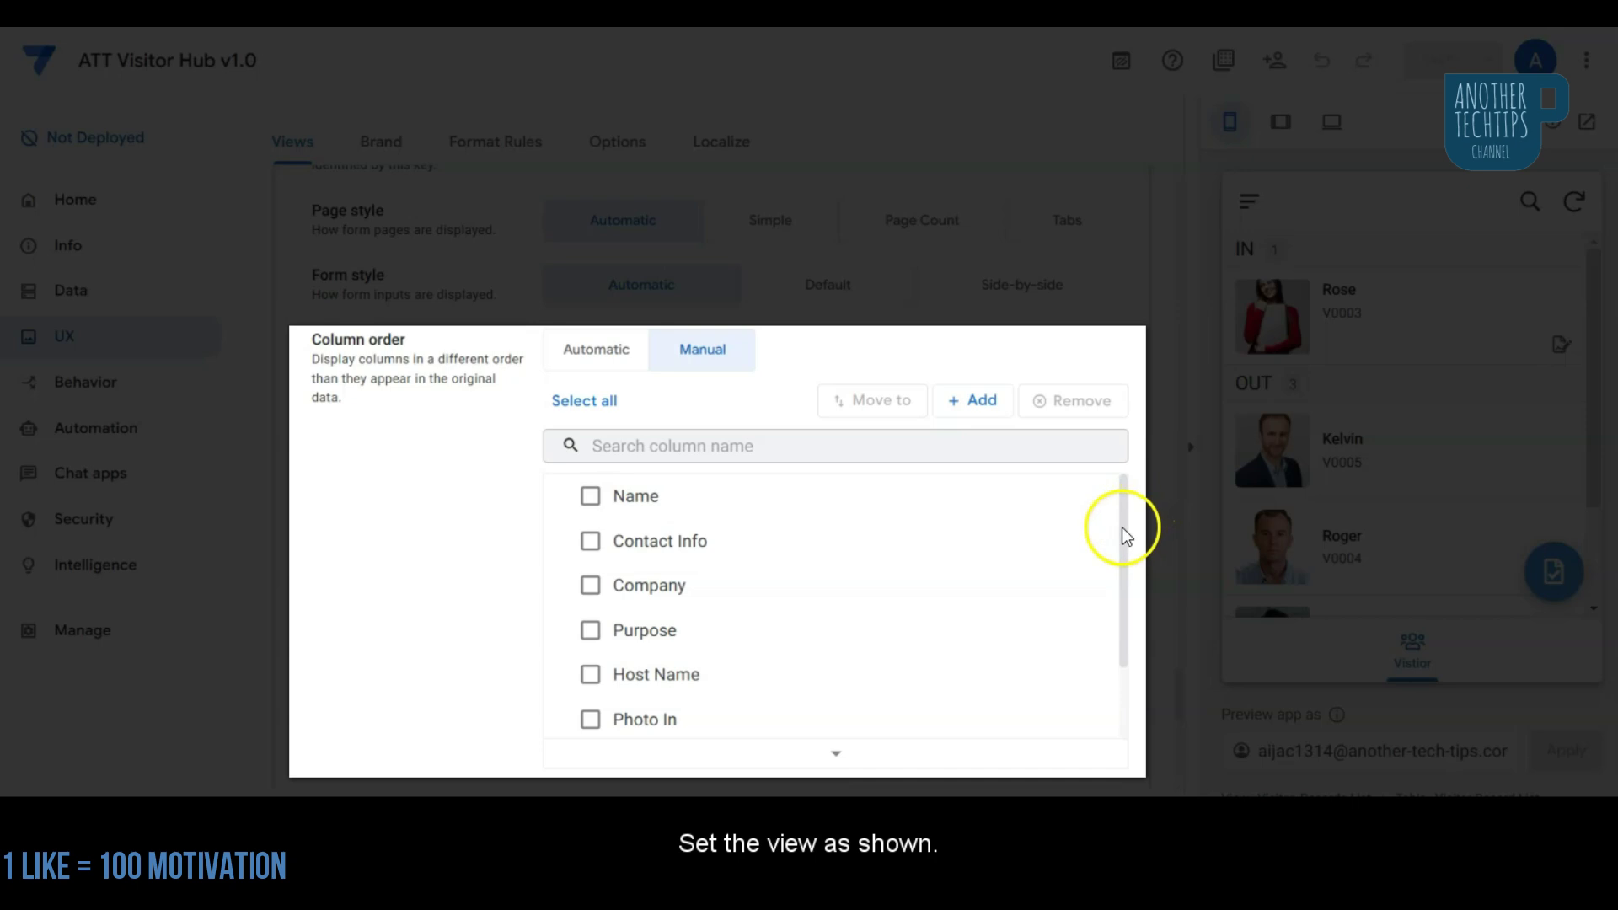
{"action": "scroll", "coordinate": [1120, 556], "scroll_direction": "down", "scroll_amount": 2}
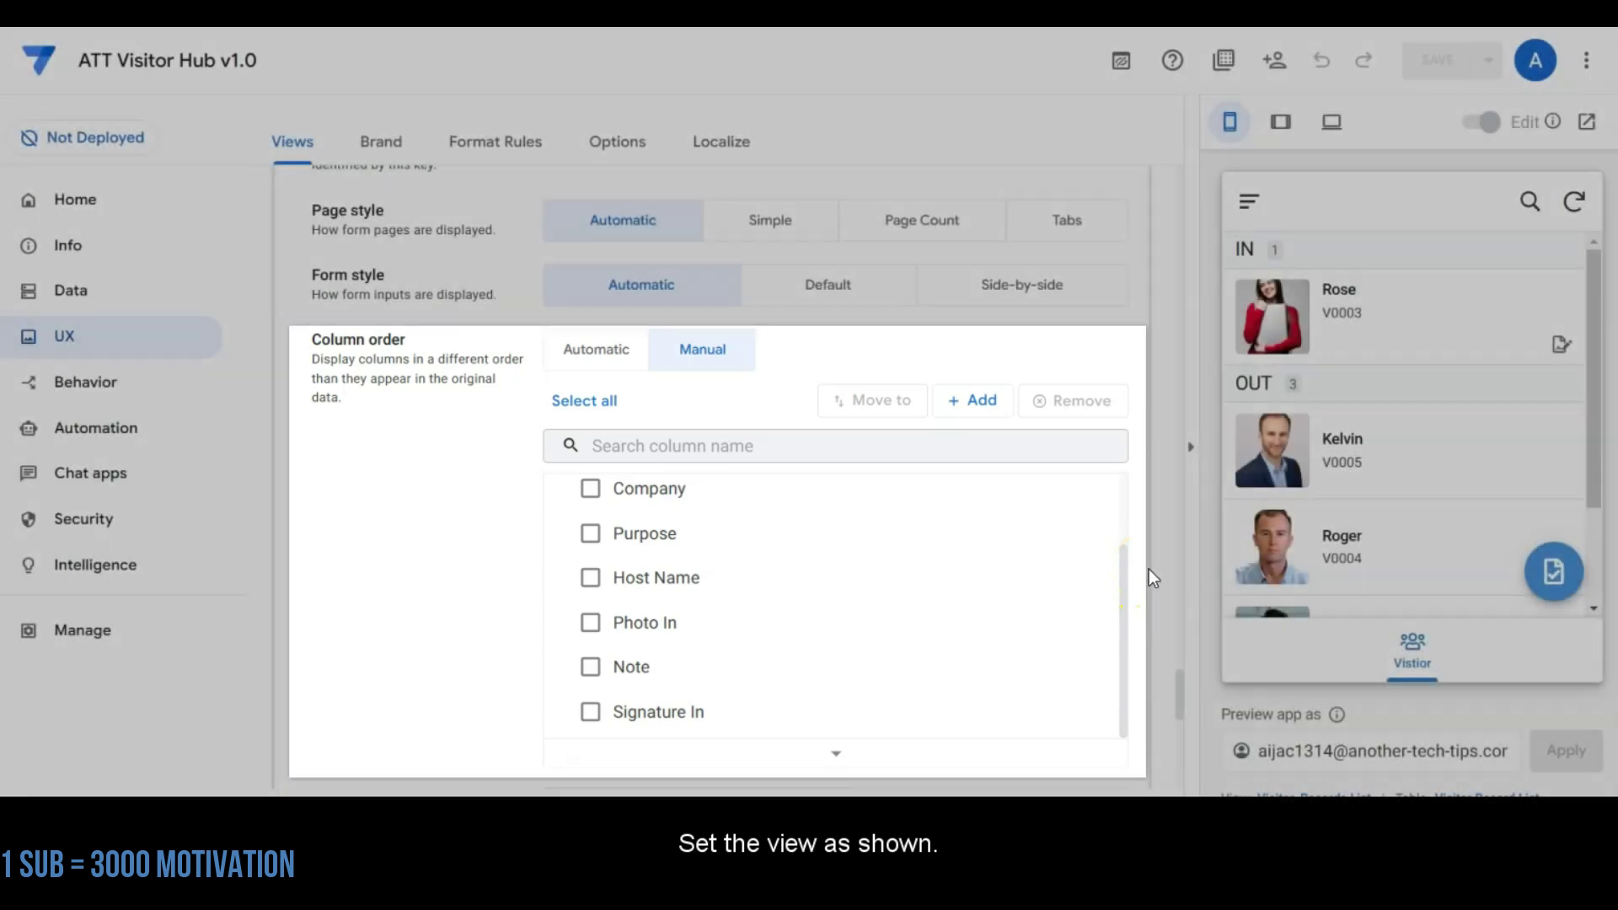
{"action": "scroll", "coordinate": [1162, 569], "scroll_direction": "down", "scroll_amount": 8}
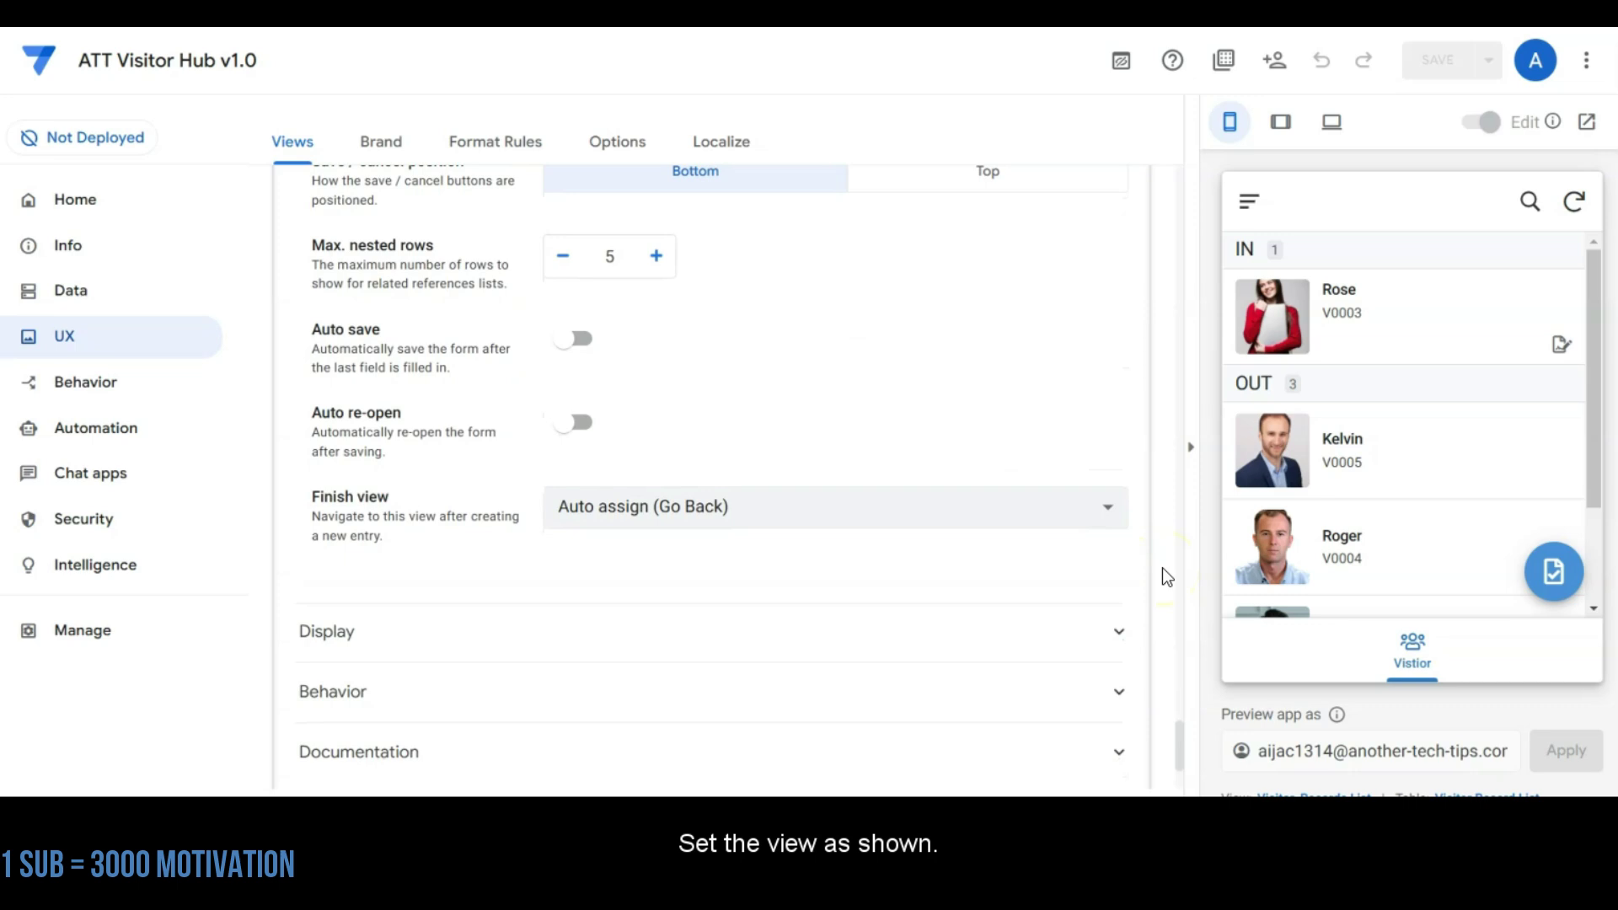
{"action": "scroll", "coordinate": [1161, 568], "scroll_direction": "down", "scroll_amount": 3}
Step: Review Visitor Record List_Detail's settings: Photo In as main image, manual column order ending in Check Out Time
{"action": "left_click", "coordinate": [485, 652]}
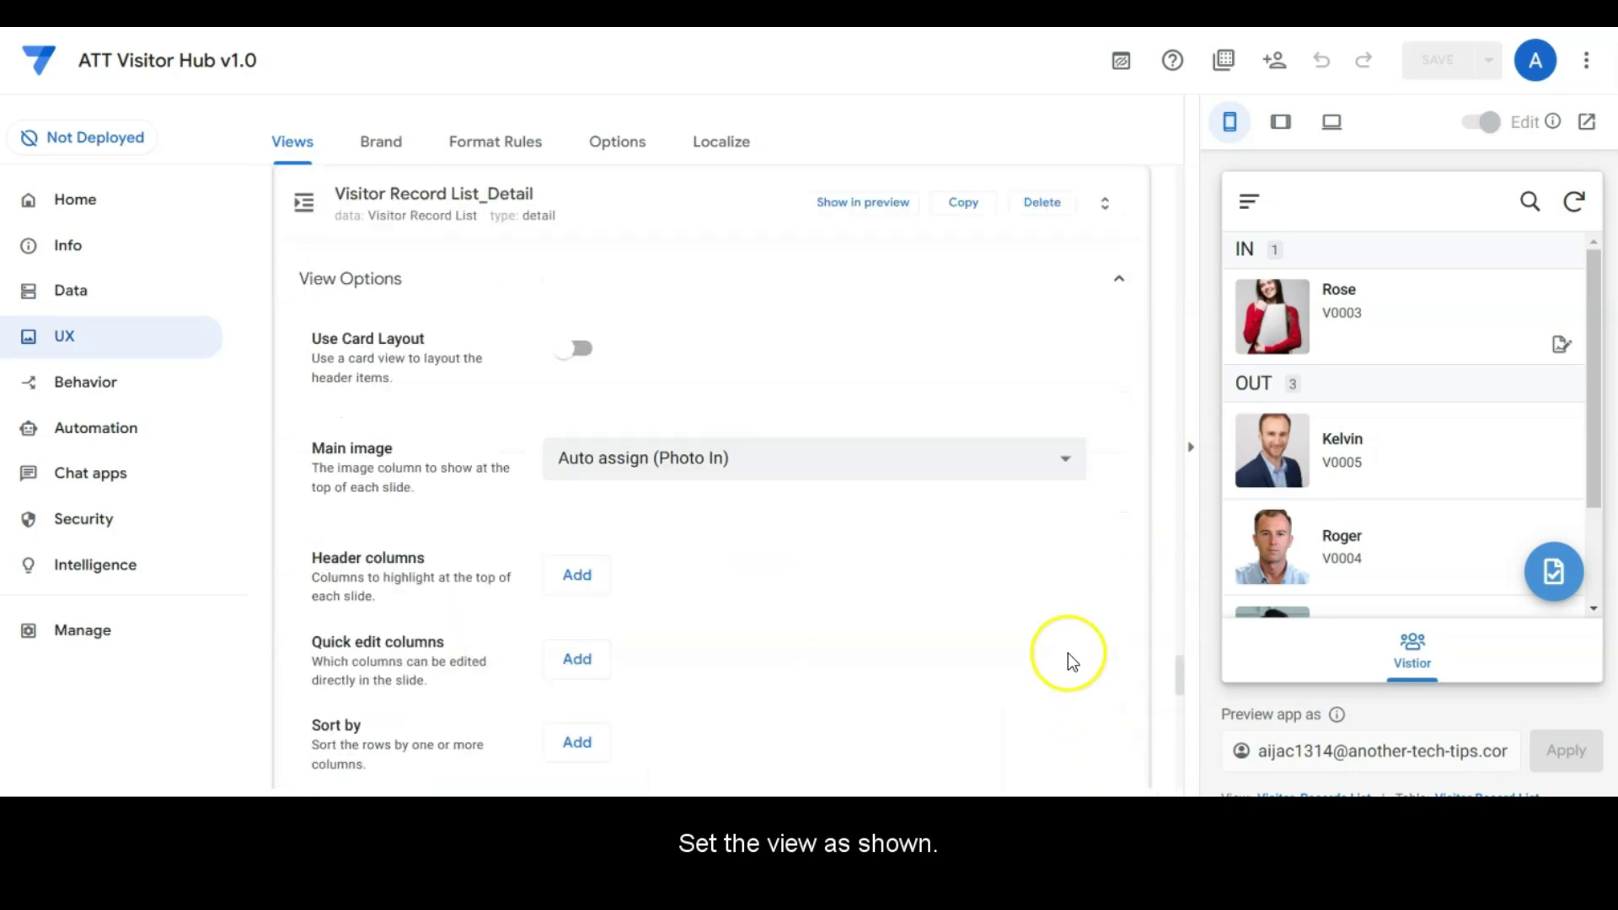
{"action": "scroll", "coordinate": [1069, 653], "scroll_direction": "down", "scroll_amount": 6}
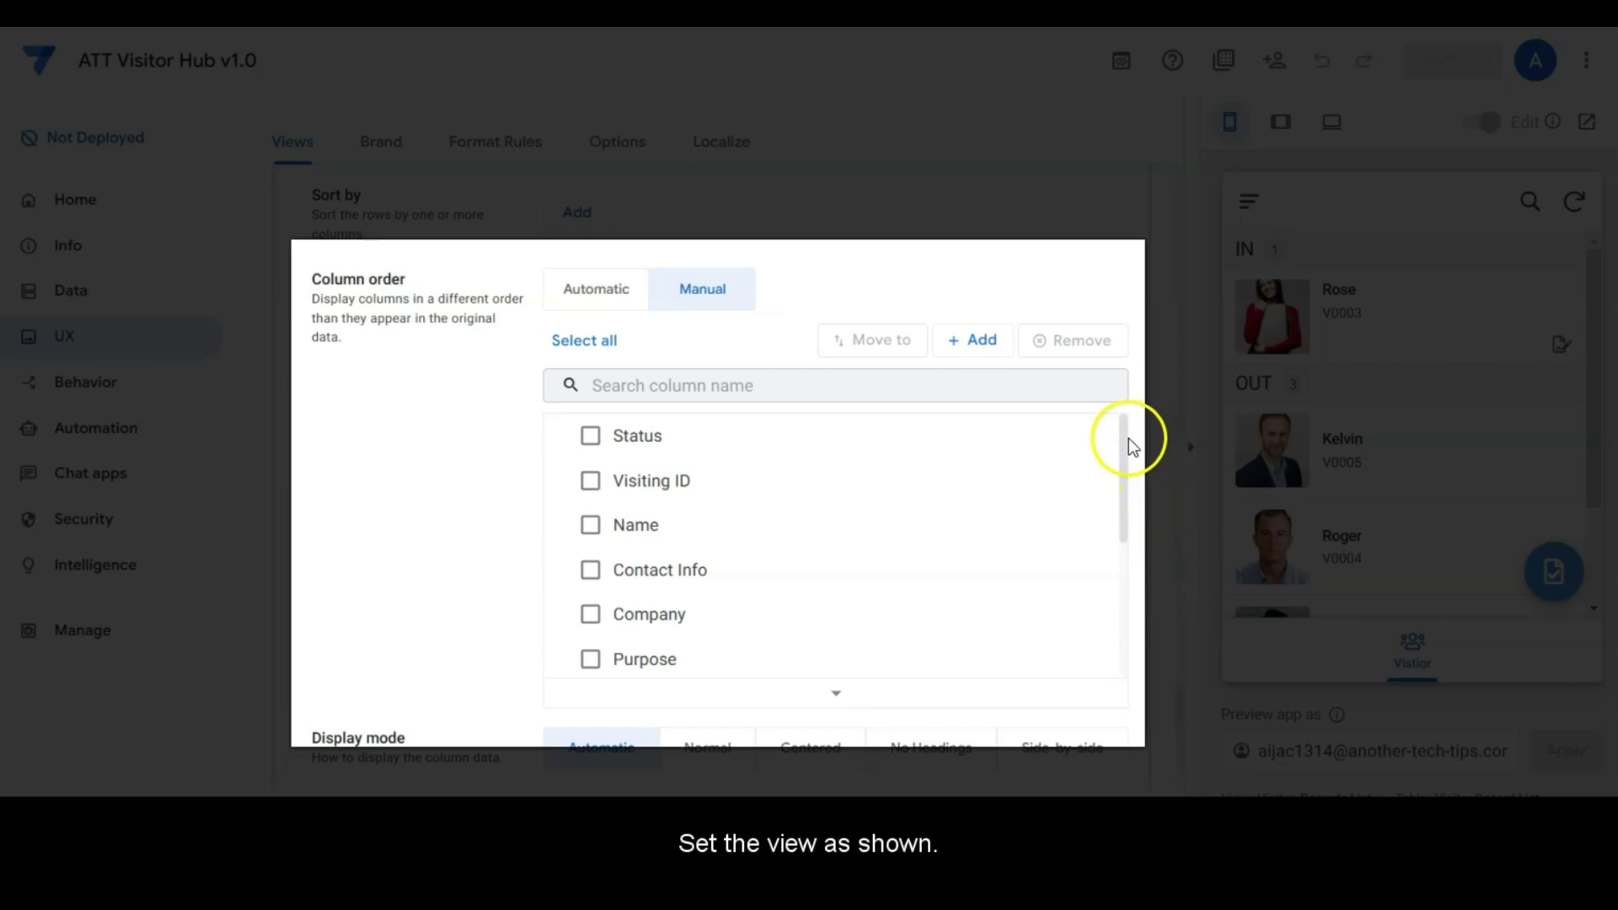
{"action": "left_click_drag", "start_coordinate": [1125, 441], "coordinate": [1139, 607]}
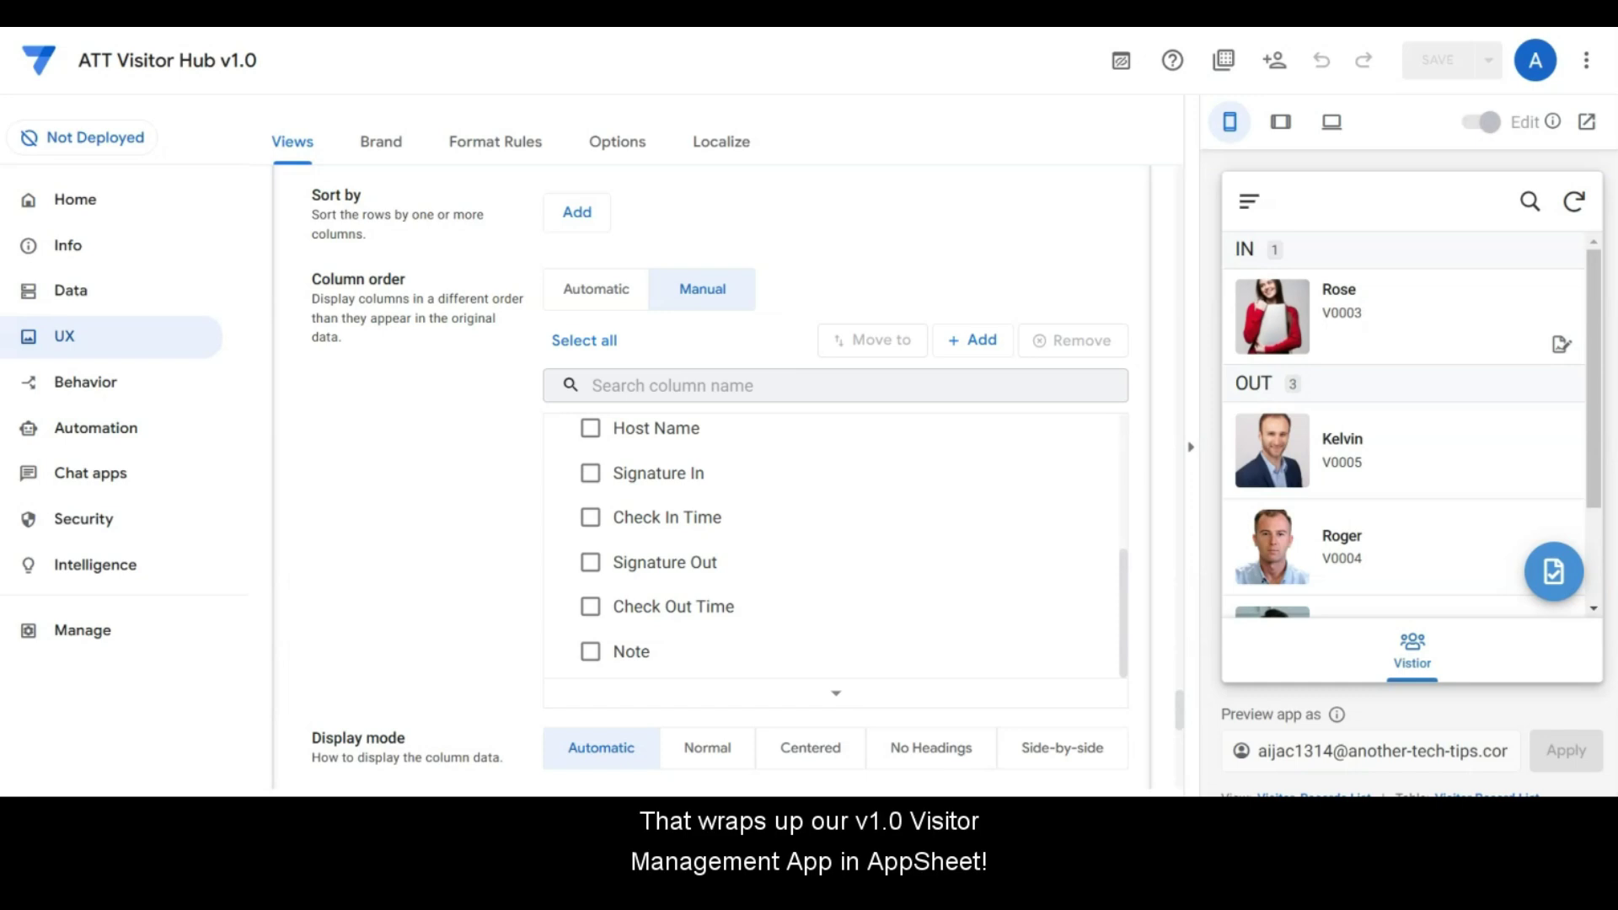
Step: Collapse the Visitor_records List Check In Form settings card
{"action": "scroll", "coordinate": [427, 467], "scroll_direction": "up", "scroll_amount": 10}
{"action": "scroll", "coordinate": [441, 478], "scroll_direction": "up", "scroll_amount": 10}
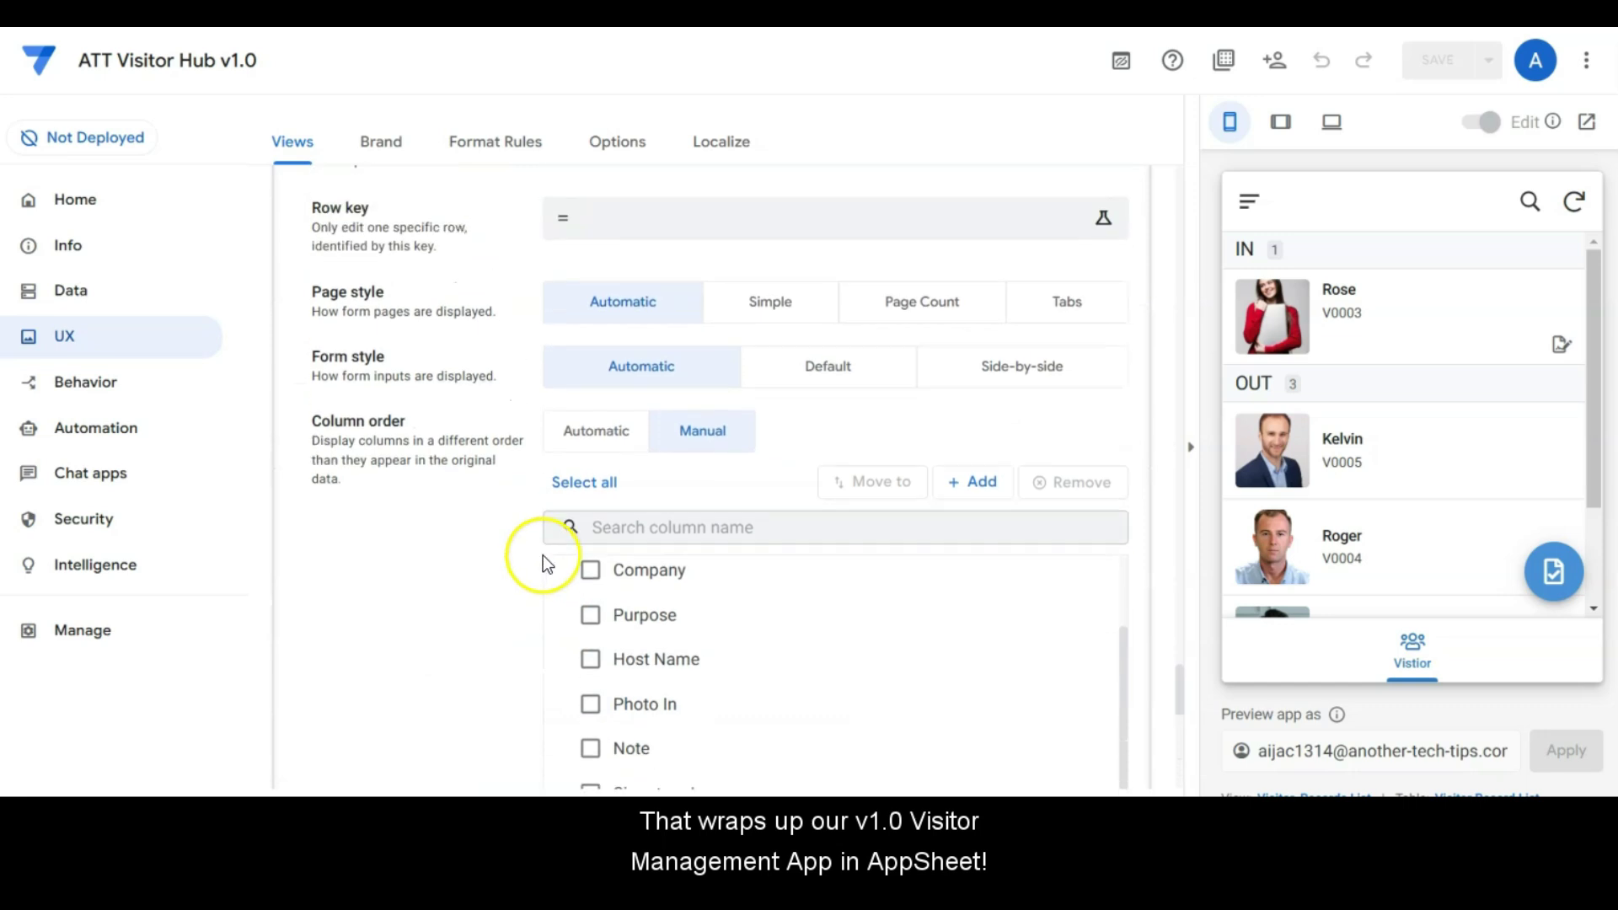
{"action": "scroll", "coordinate": [543, 563], "scroll_direction": "up", "scroll_amount": 8}
{"action": "left_click", "coordinate": [621, 317]}
Step: Collapse the Check In List Check Out Form card and return to the Primary Views and Ref Views overview
{"action": "scroll", "coordinate": [643, 495], "scroll_direction": "up", "scroll_amount": 10}
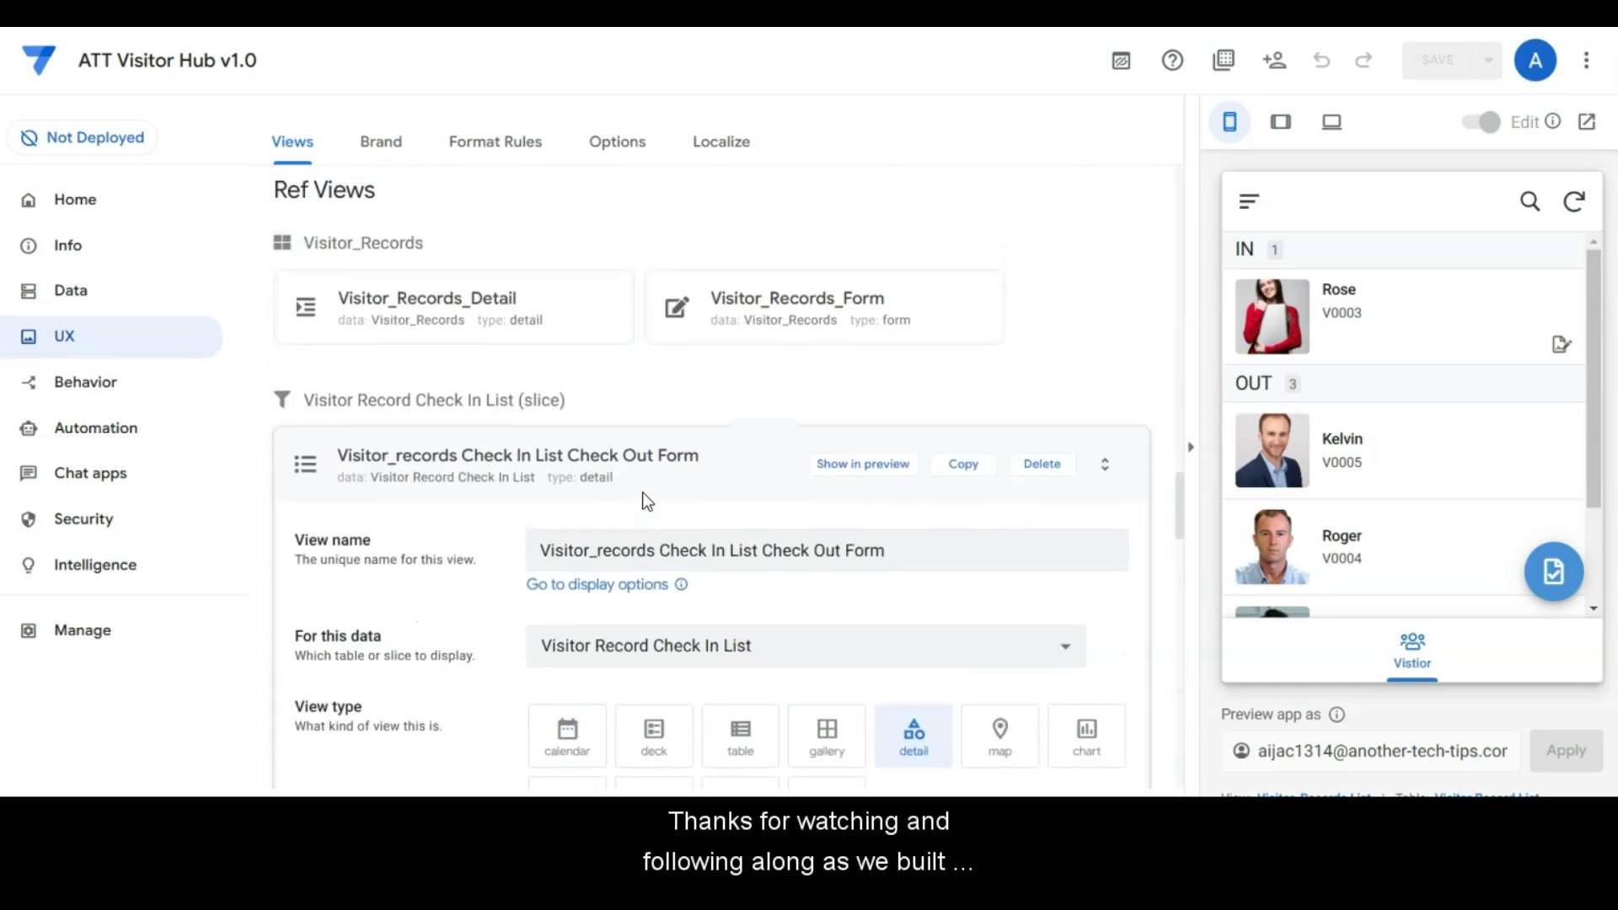
{"action": "scroll", "coordinate": [505, 711], "scroll_direction": "up", "scroll_amount": 5}
{"action": "scroll", "coordinate": [559, 531], "scroll_direction": "down", "scroll_amount": 5}
{"action": "left_click", "coordinate": [570, 463]}
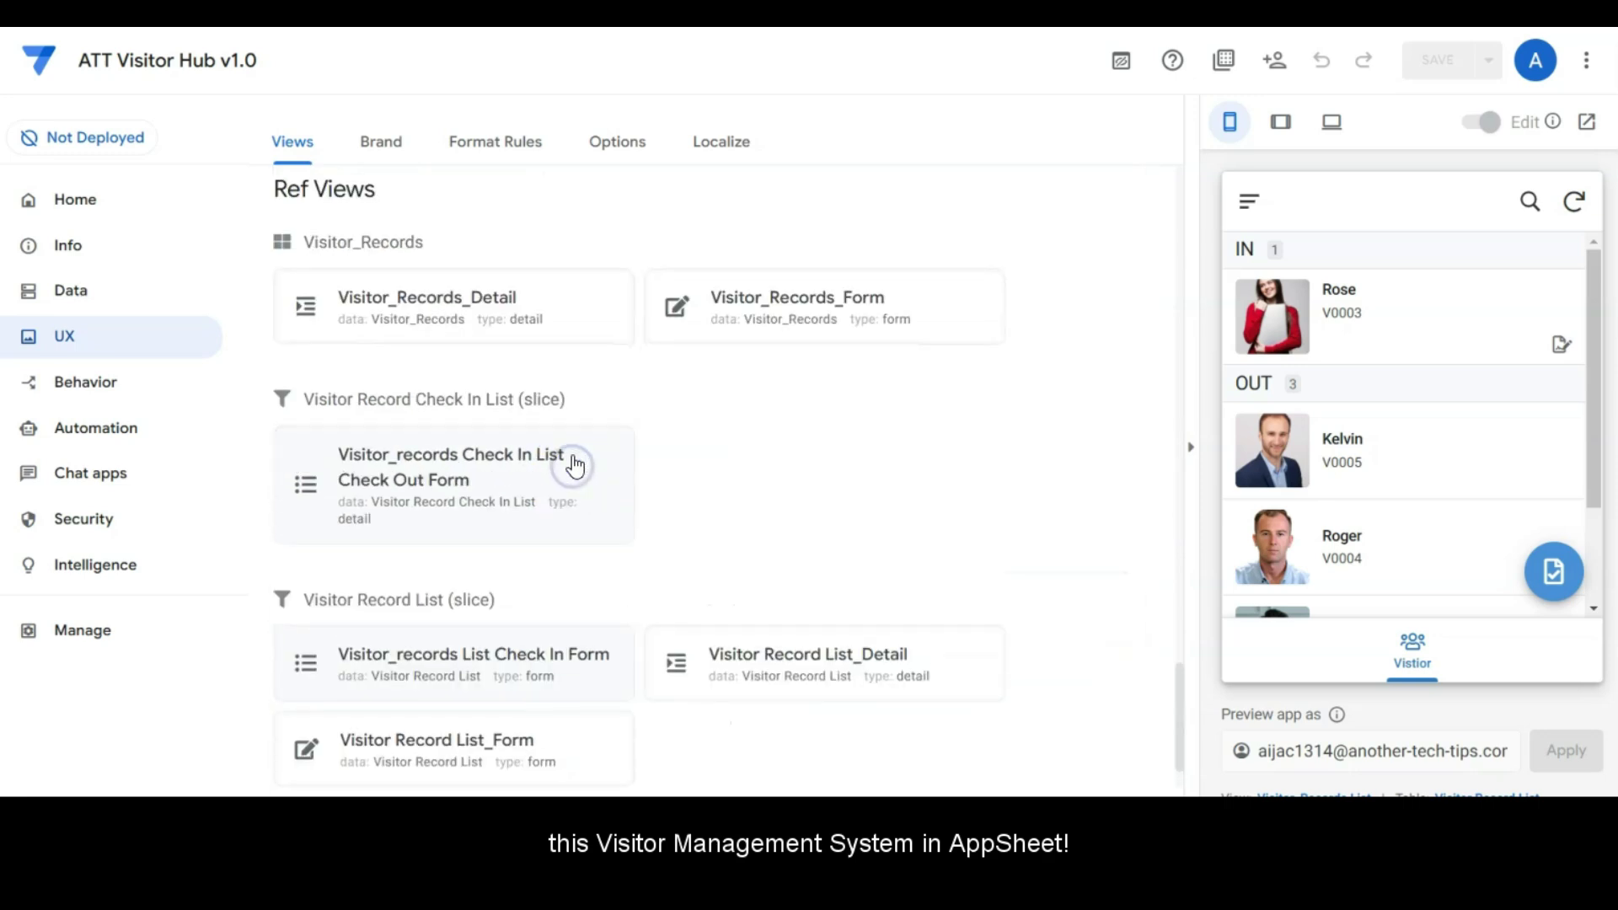
{"action": "scroll", "coordinate": [573, 464], "scroll_direction": "up", "scroll_amount": 15}
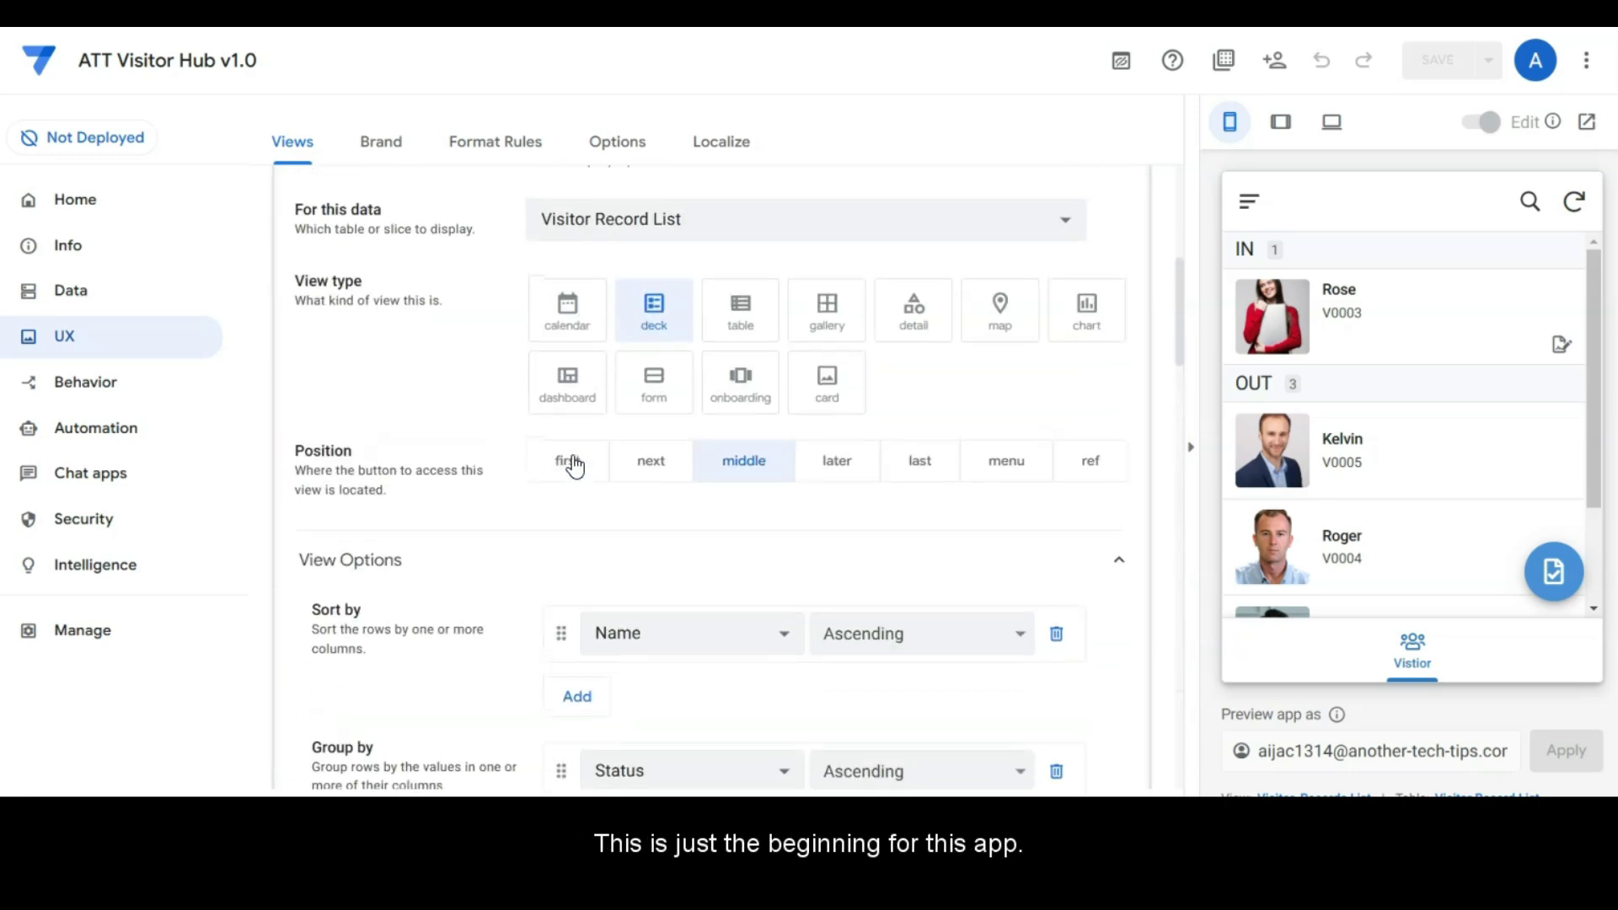
{"action": "scroll", "coordinate": [522, 514], "scroll_direction": "up", "scroll_amount": 6}
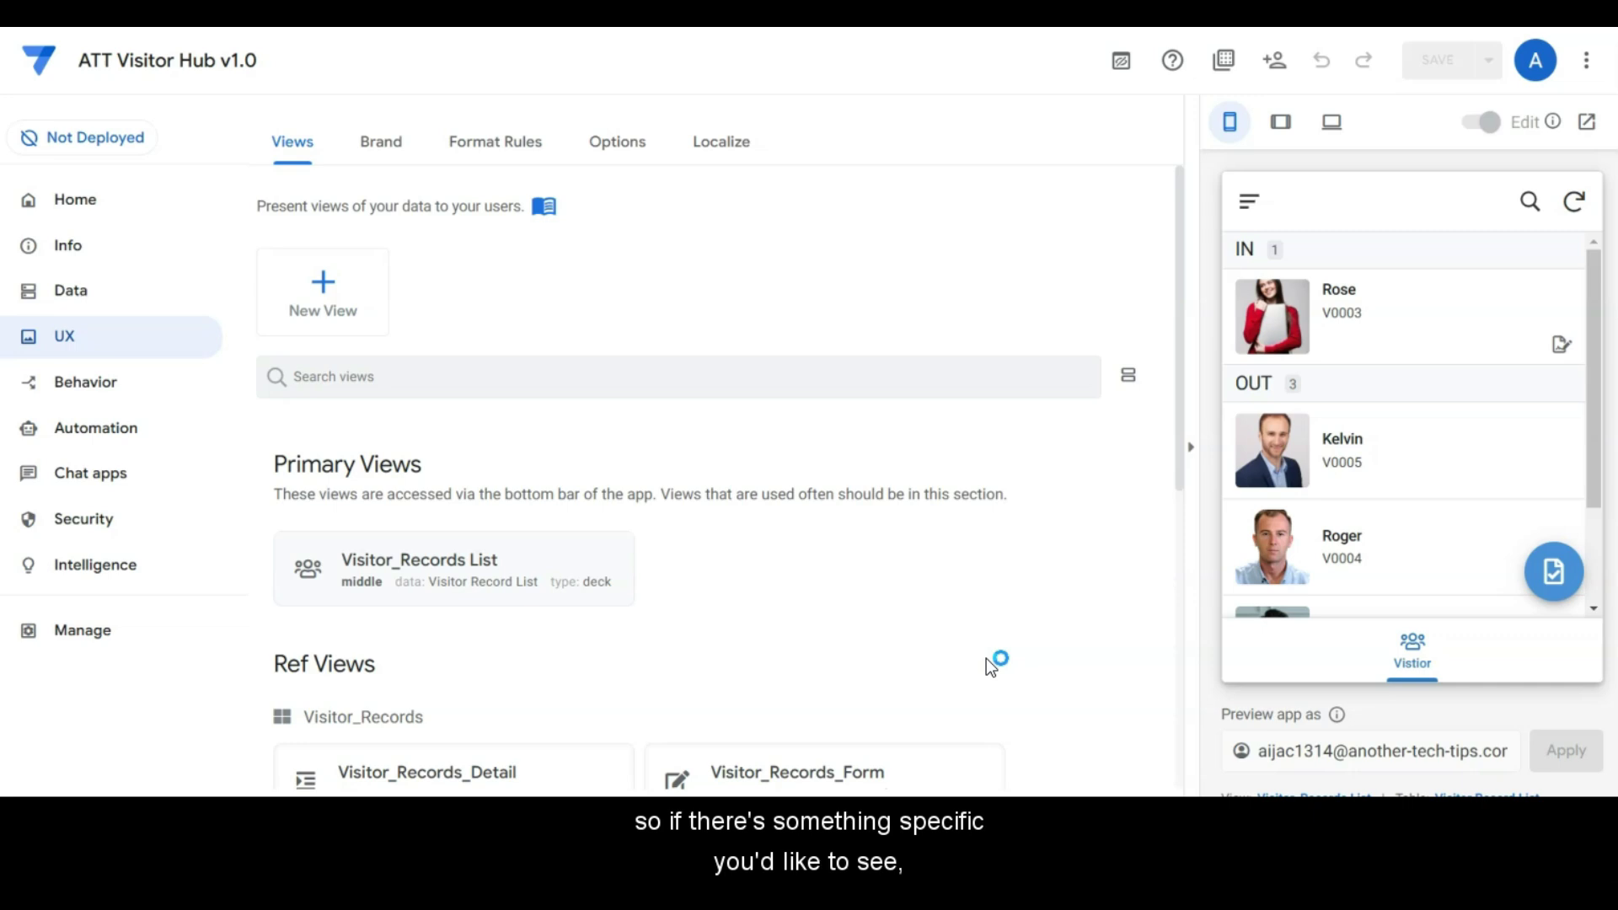
{"action": "left_click", "coordinate": [986, 661]}
{"action": "left_click", "coordinate": [951, 671]}
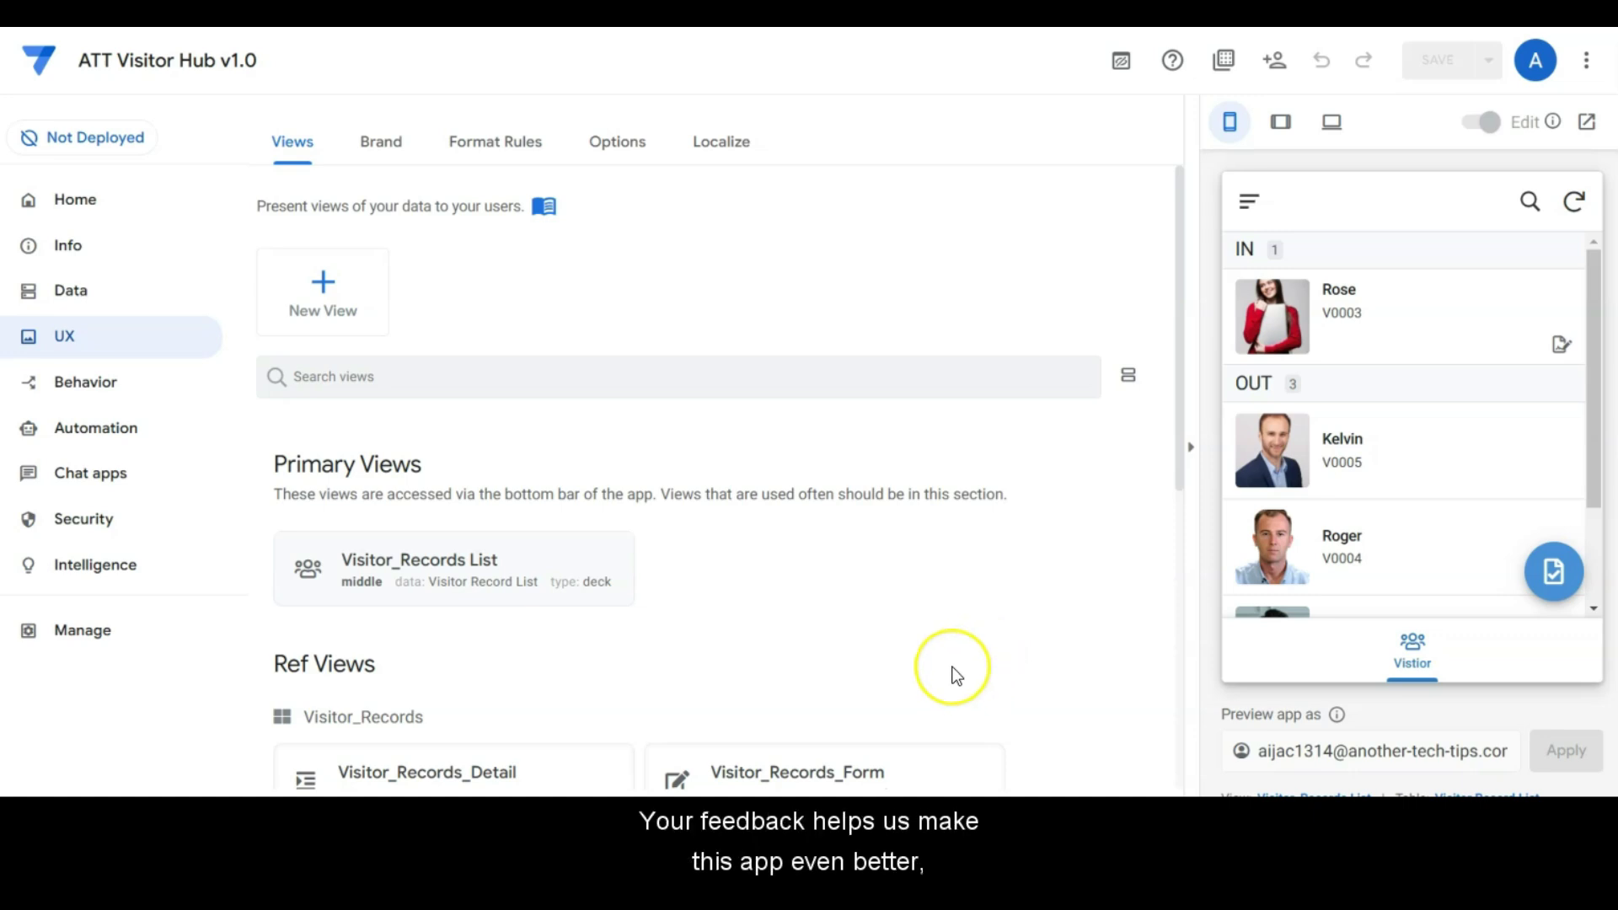